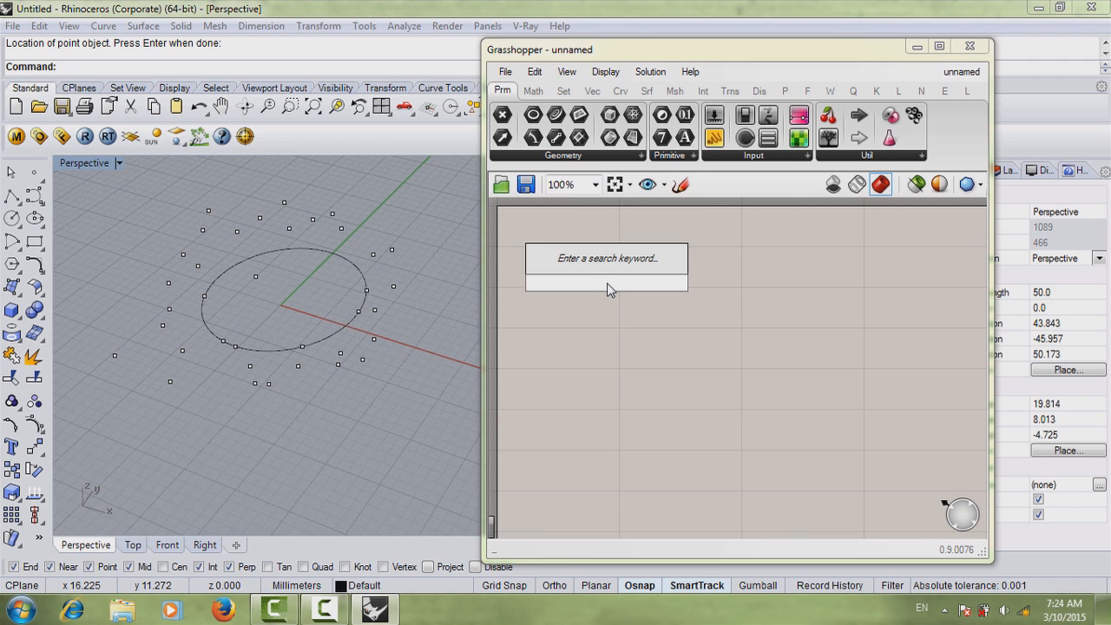
Step: Add a Point parameter to the canvas and reference all the scattered Rhino points in it as multiple points
text(point)
key(Return)
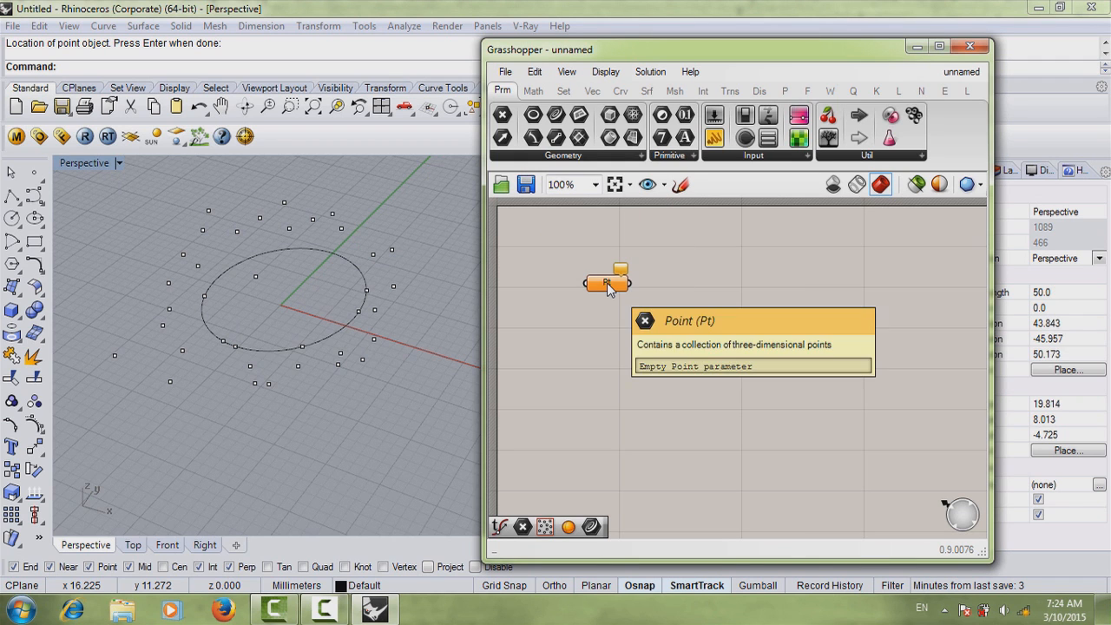
right_click(595, 283)
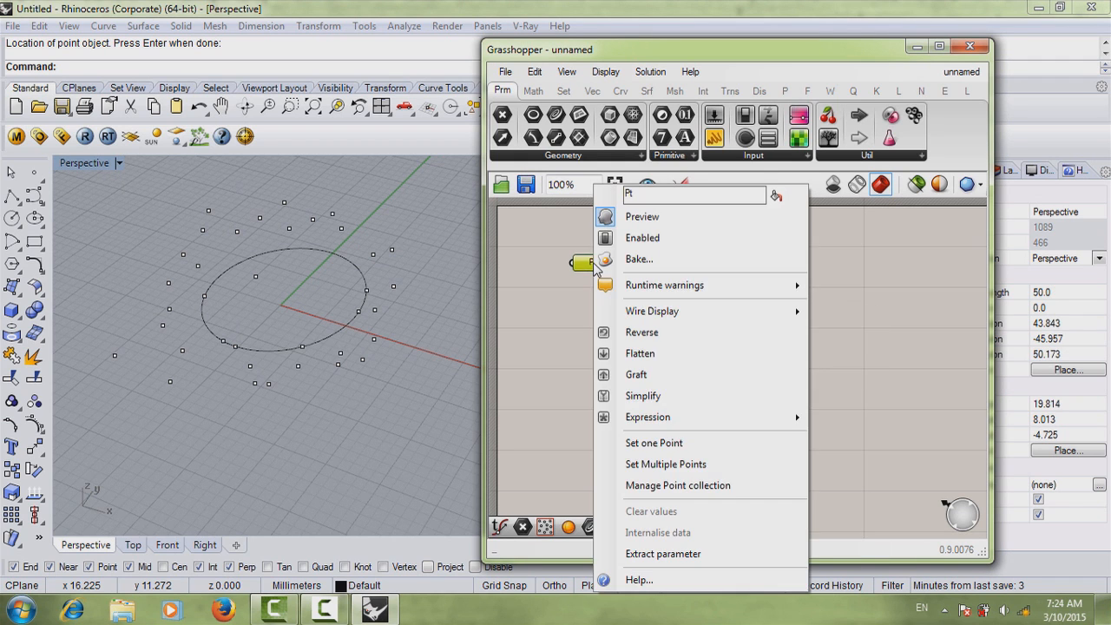
click(662, 444)
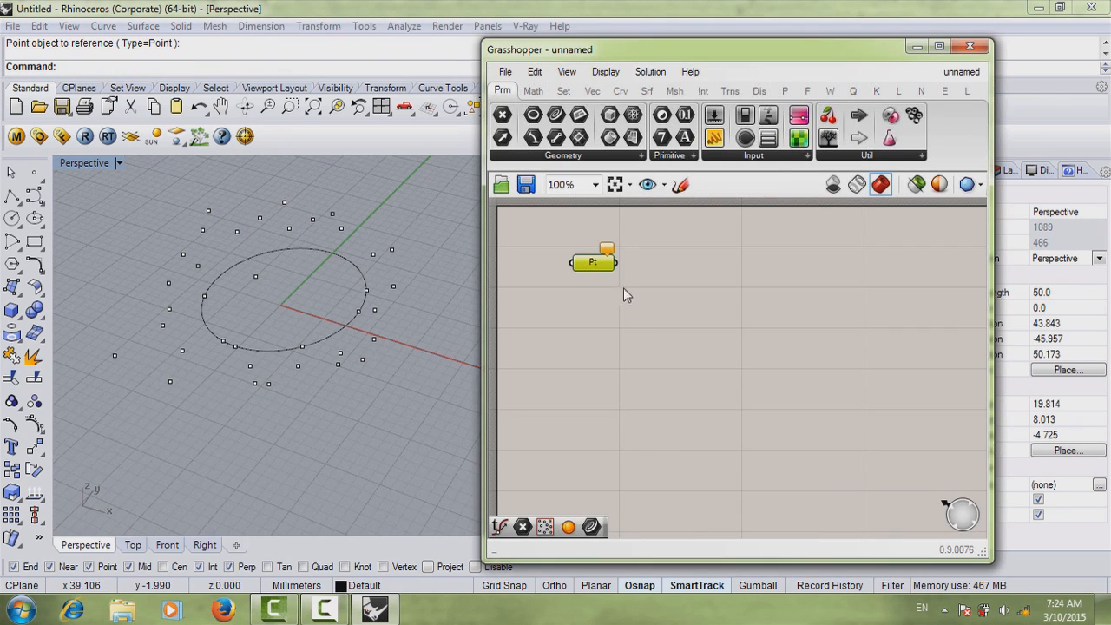
right_click(609, 263)
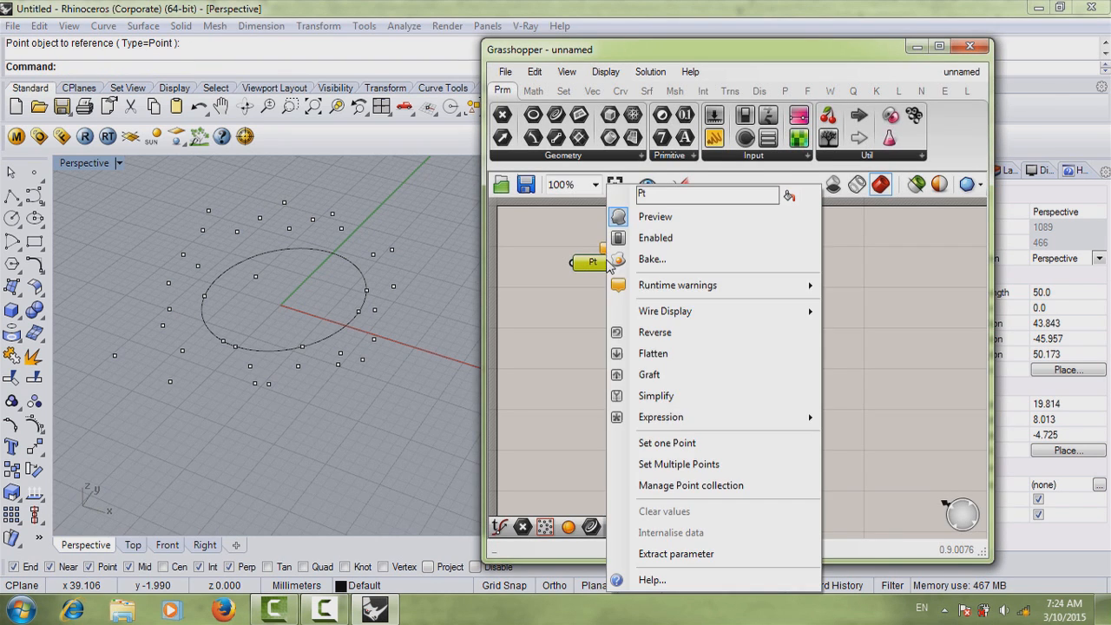
click(660, 464)
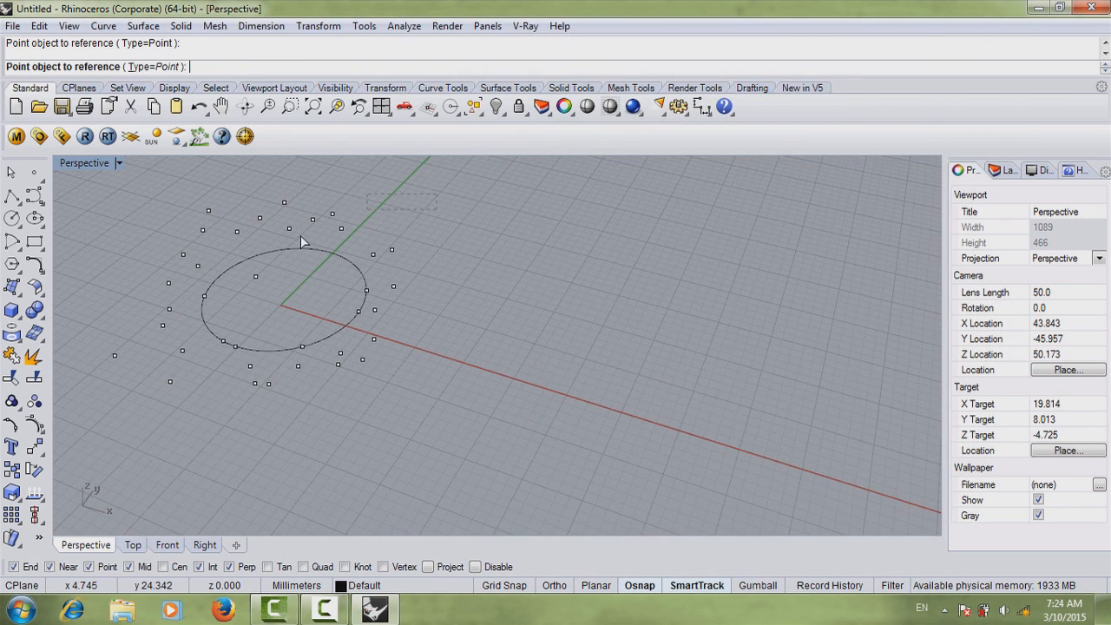
drag(84, 455, 84, 455)
key(Return)
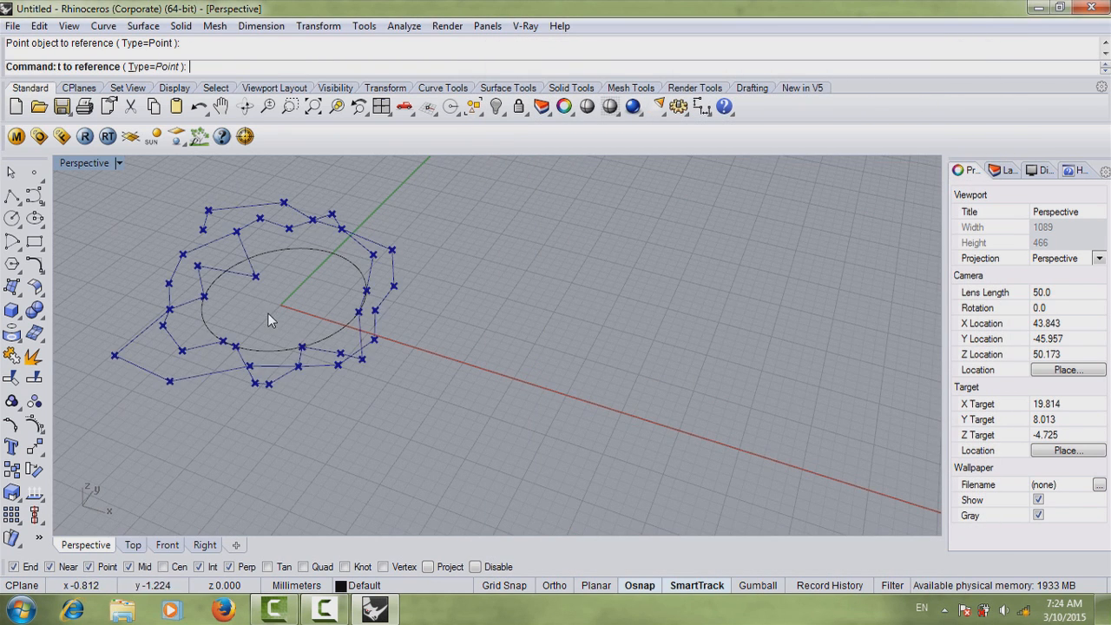
Step: Add a Curve parameter below the Point parameter and reference the closed round curve in it
double_click(611, 332)
text(curve)
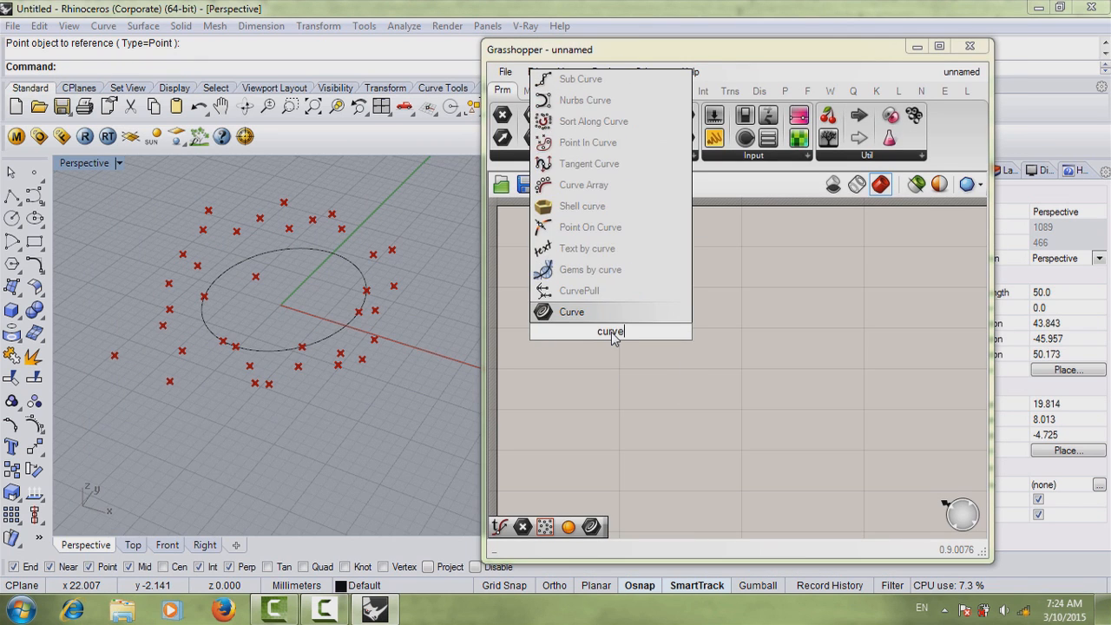
key(Return)
right_click(607, 332)
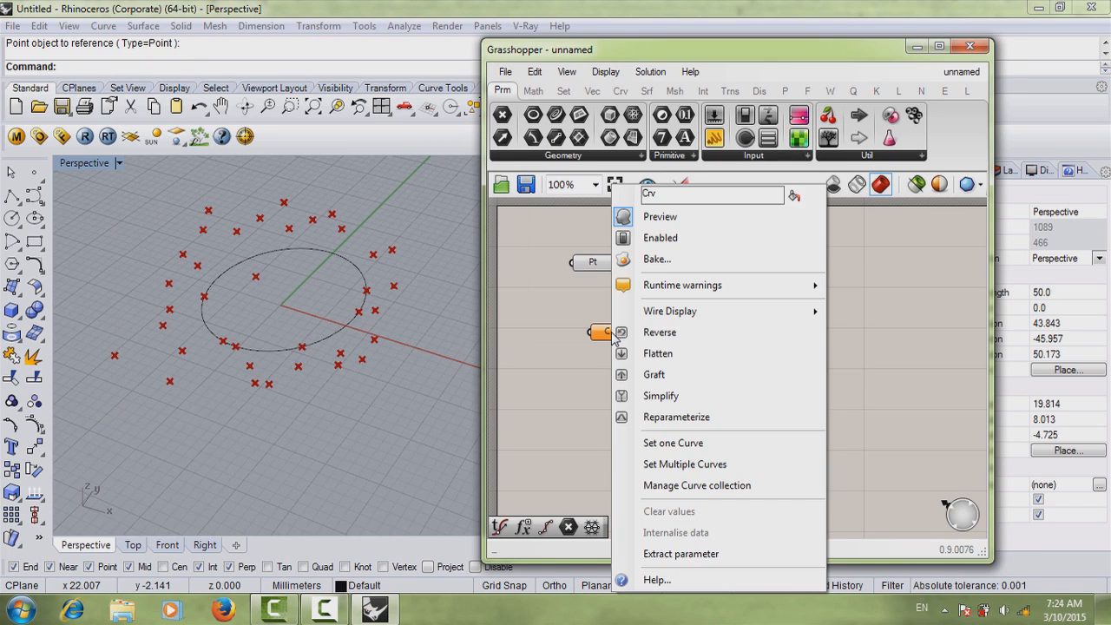
click(686, 443)
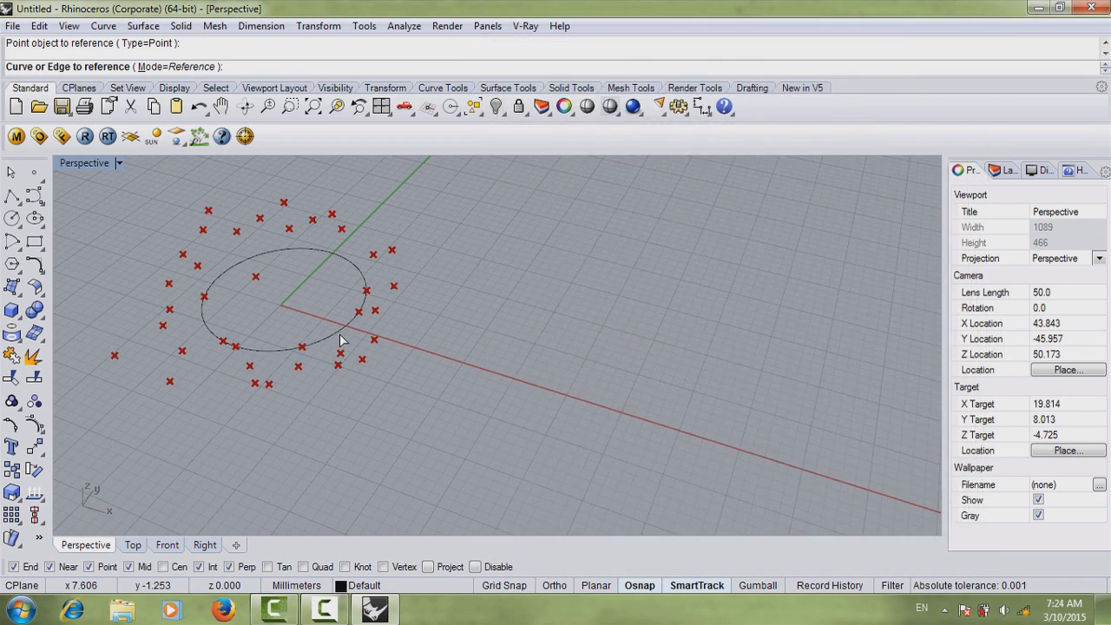
click(347, 336)
Step: Arrange the Point and Curve parameters so that Point sits directly above Curve with some space between them
right_drag(558, 364, 621, 421)
drag(642, 395, 622, 402)
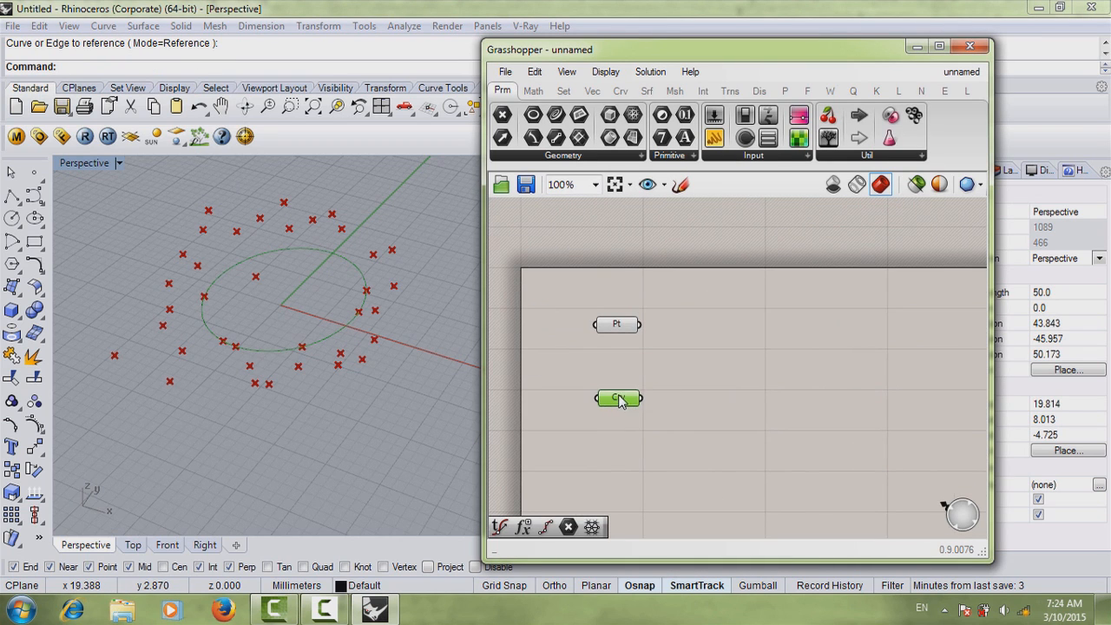
right_drag(670, 397, 640, 301)
scroll(661, 341, down, 2)
scroll(661, 347, up, 2)
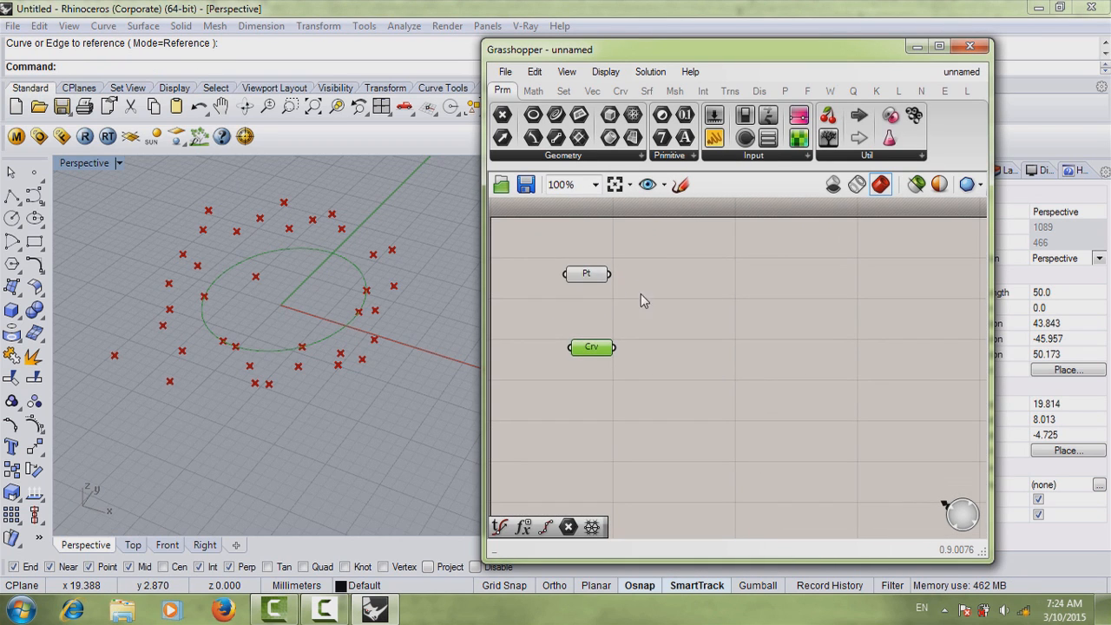
drag(591, 274, 560, 360)
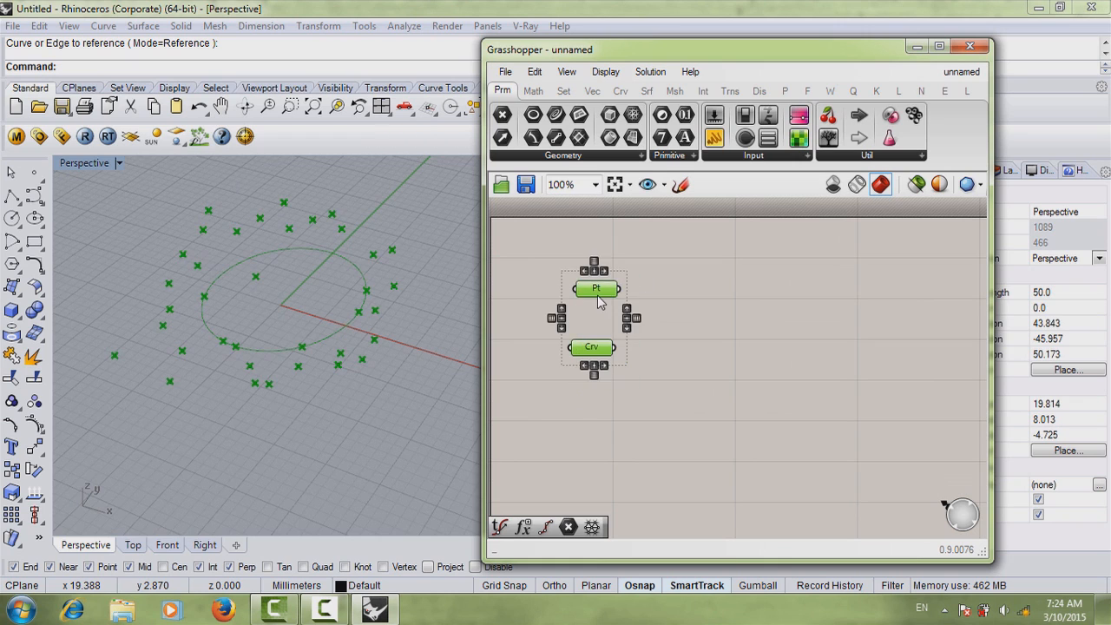
click(620, 373)
scroll(627, 365, up, 2)
click(617, 342)
click(704, 352)
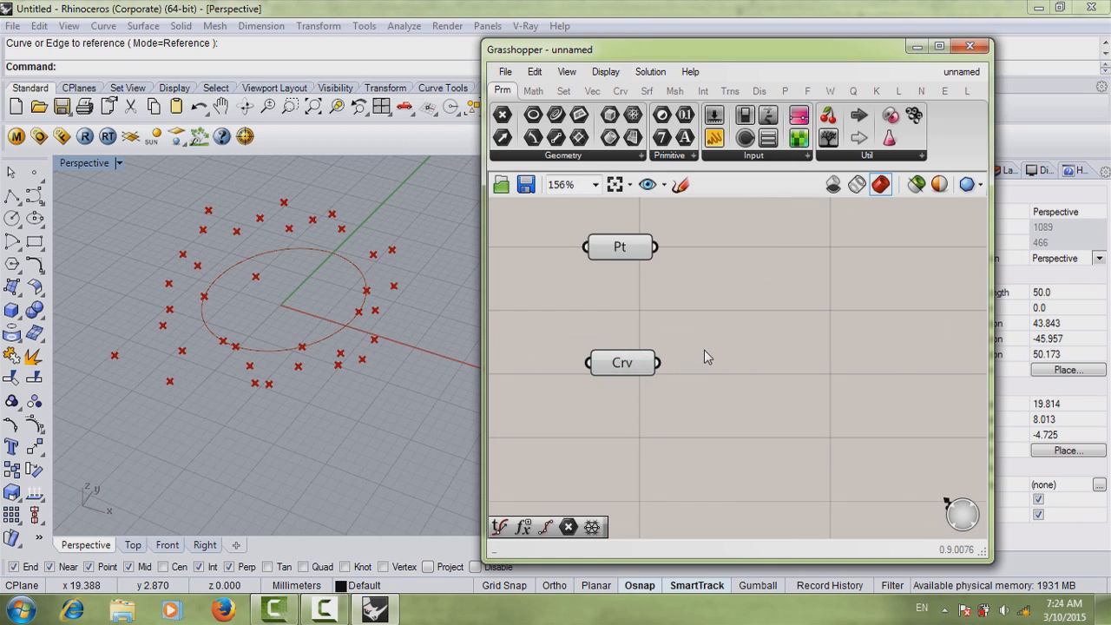
scroll(707, 353, down, 1)
right_drag(709, 362, 736, 342)
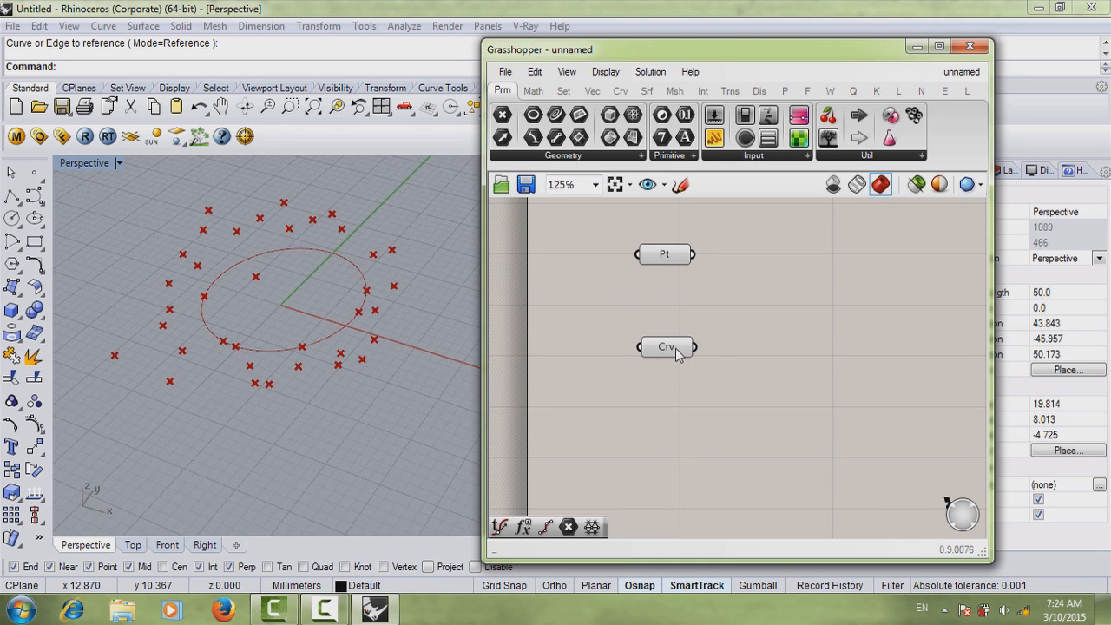
drag(675, 348, 658, 346)
drag(661, 256, 642, 256)
mouse_move(658, 339)
mouse_down()
mouse_move(646, 338)
mouse_move(656, 347)
mouse_up()
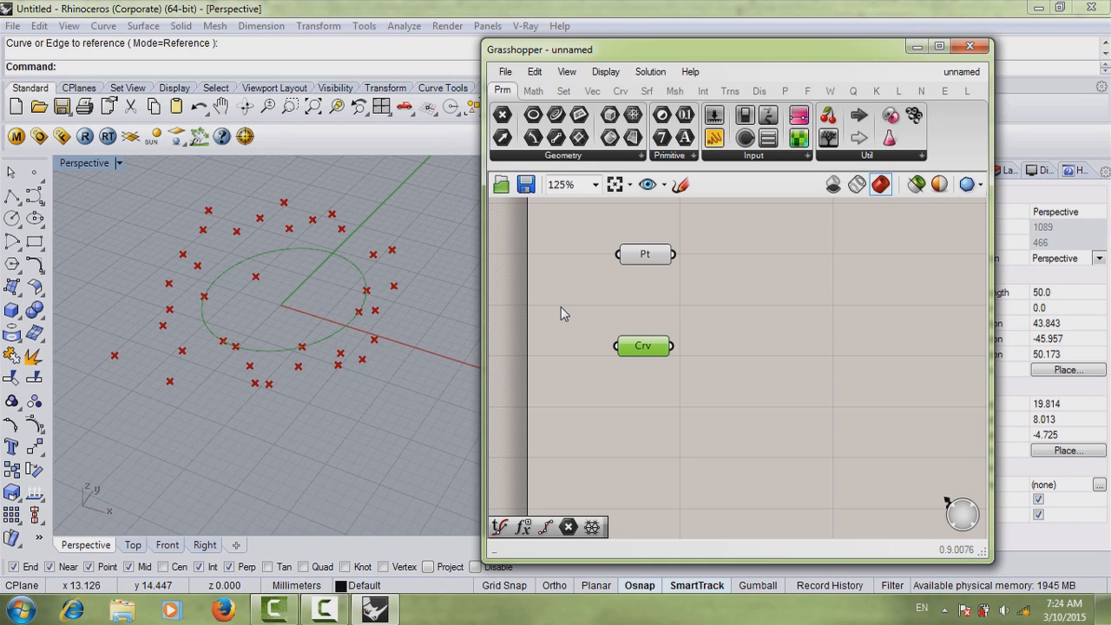
Step: Add an Evaluate Curve component beside the parameters and connect the Curve parameter to its C input
double_click(751, 330)
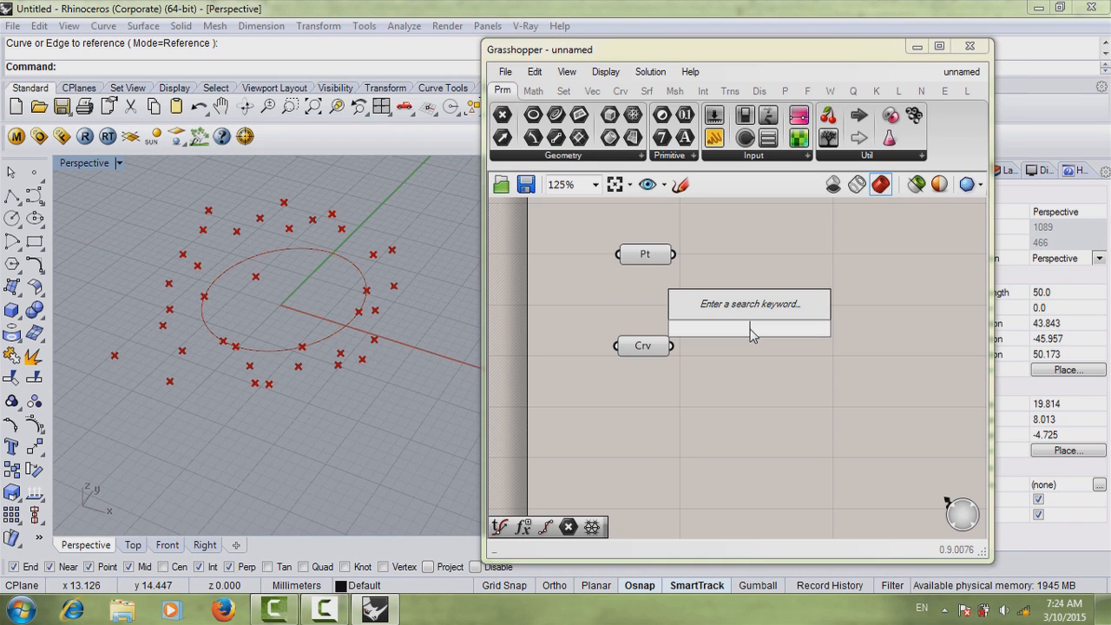
text(eval)
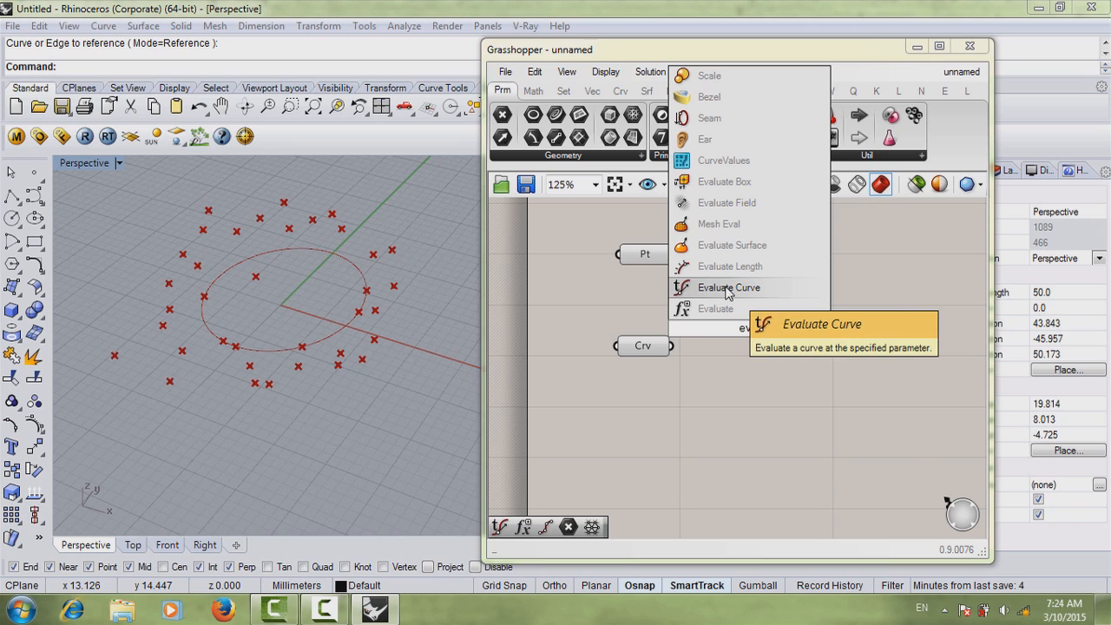
click(728, 289)
right_drag(679, 355, 659, 315)
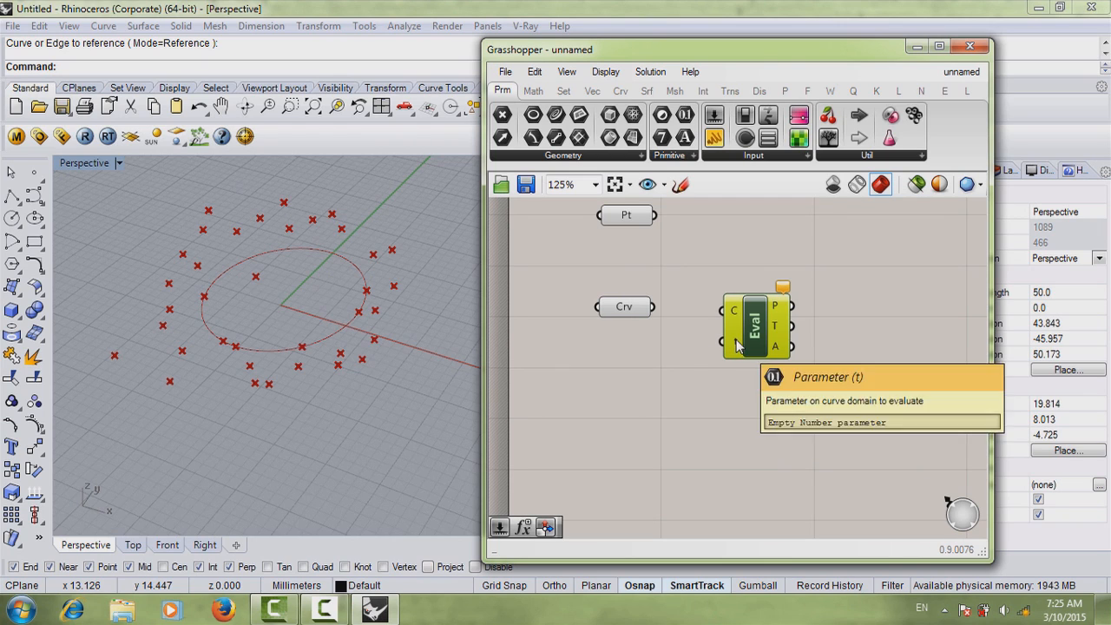
drag(653, 309, 720, 312)
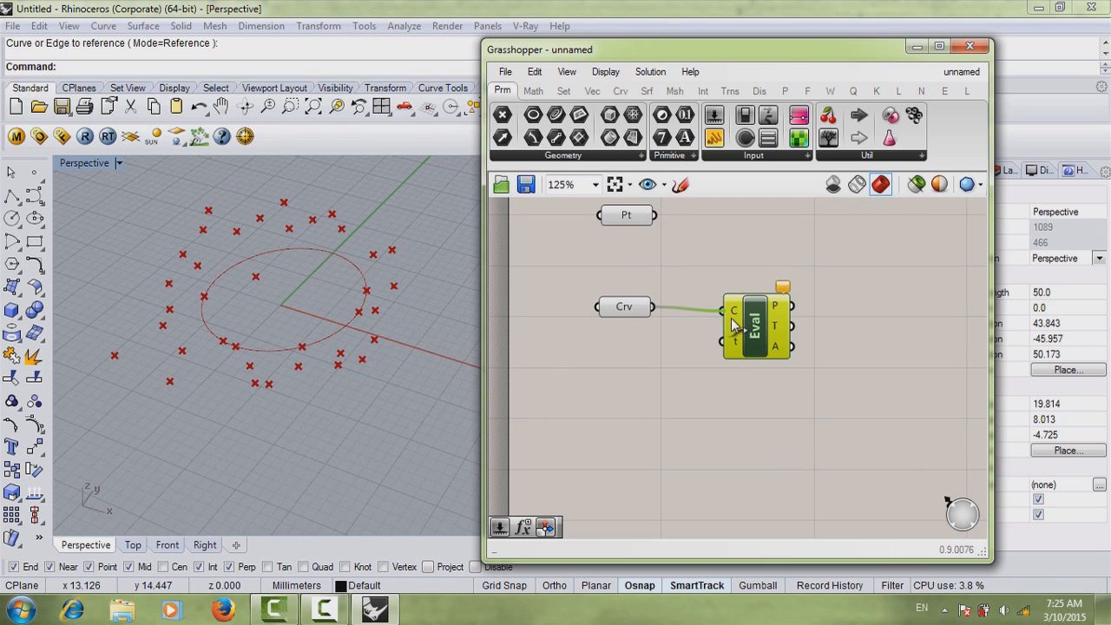
drag(760, 353, 772, 349)
Step: Add a Number Slider below the Curve parameter with 2 decimal digits and a maximum of 100
double_click(702, 380)
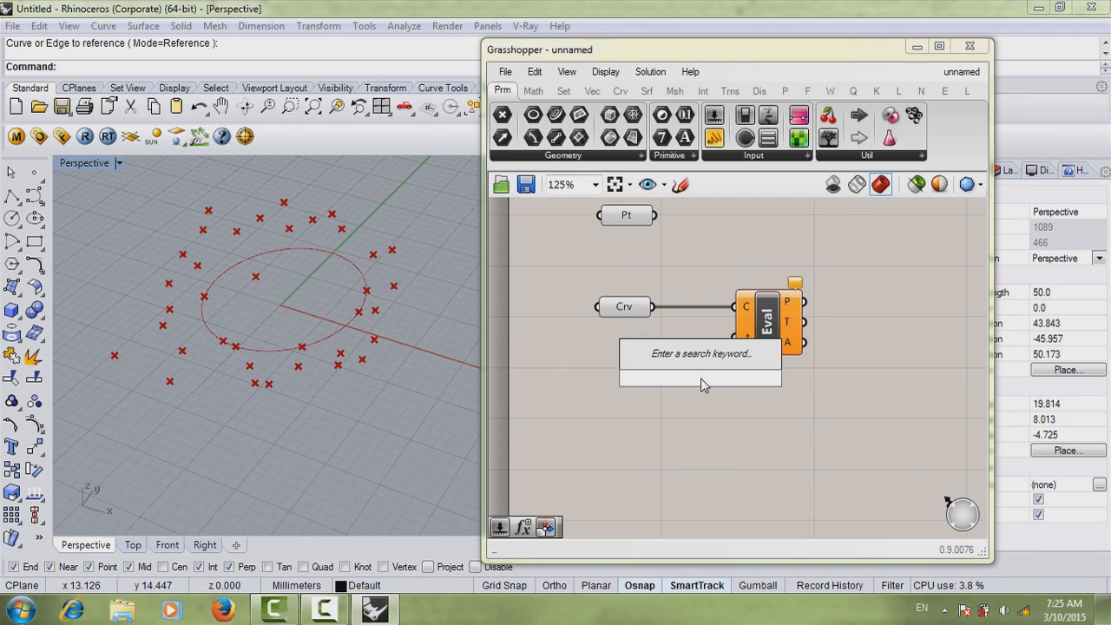
text(slider)
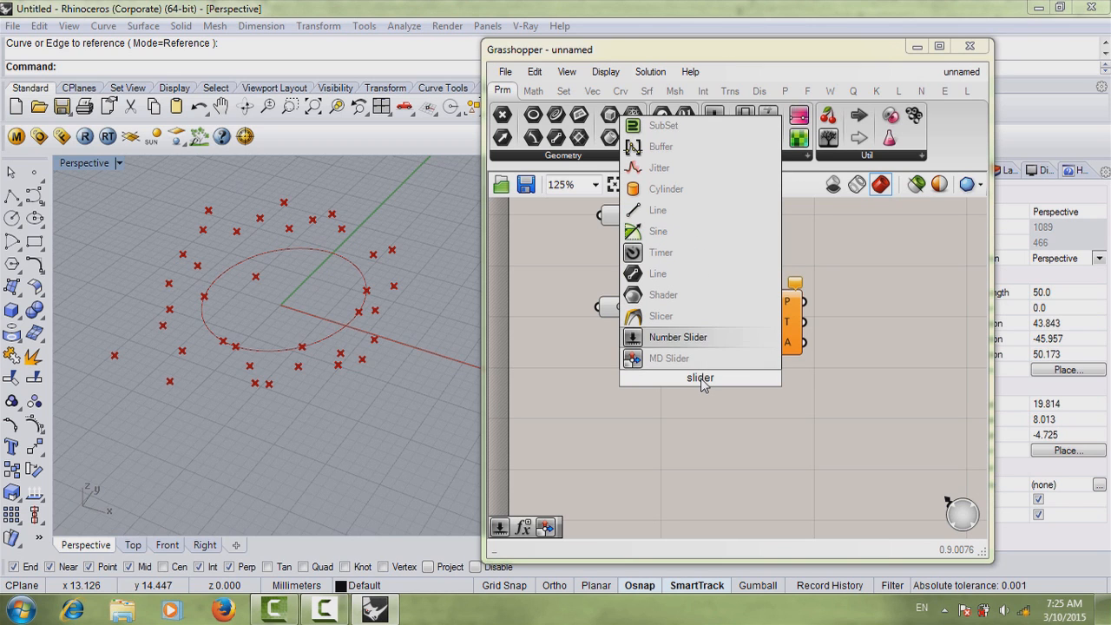
key(Return)
right_click(700, 378)
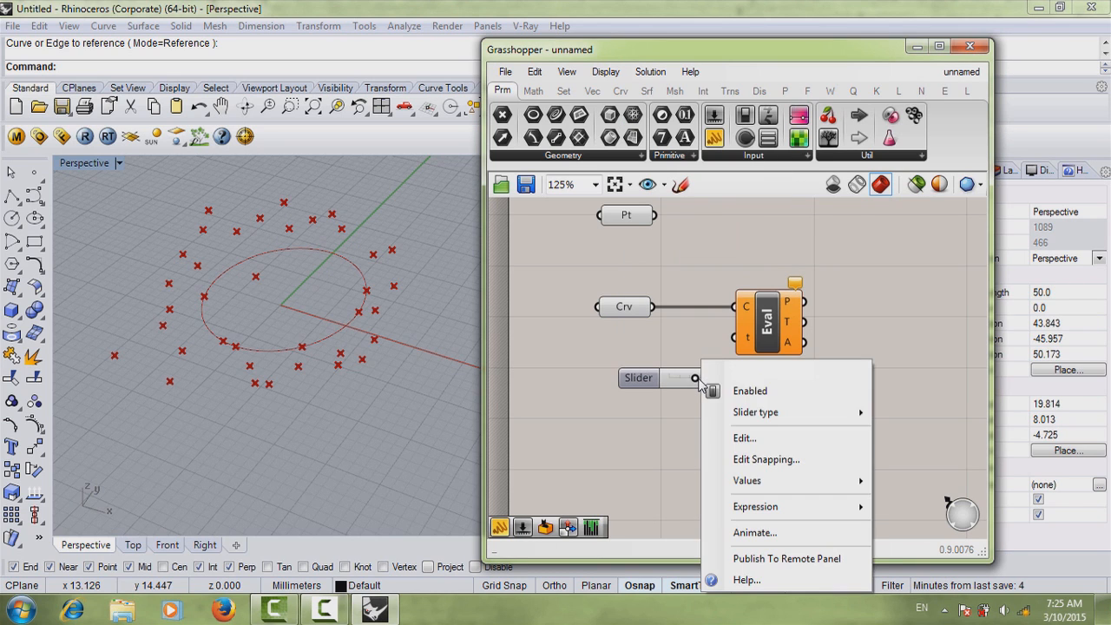
click(740, 438)
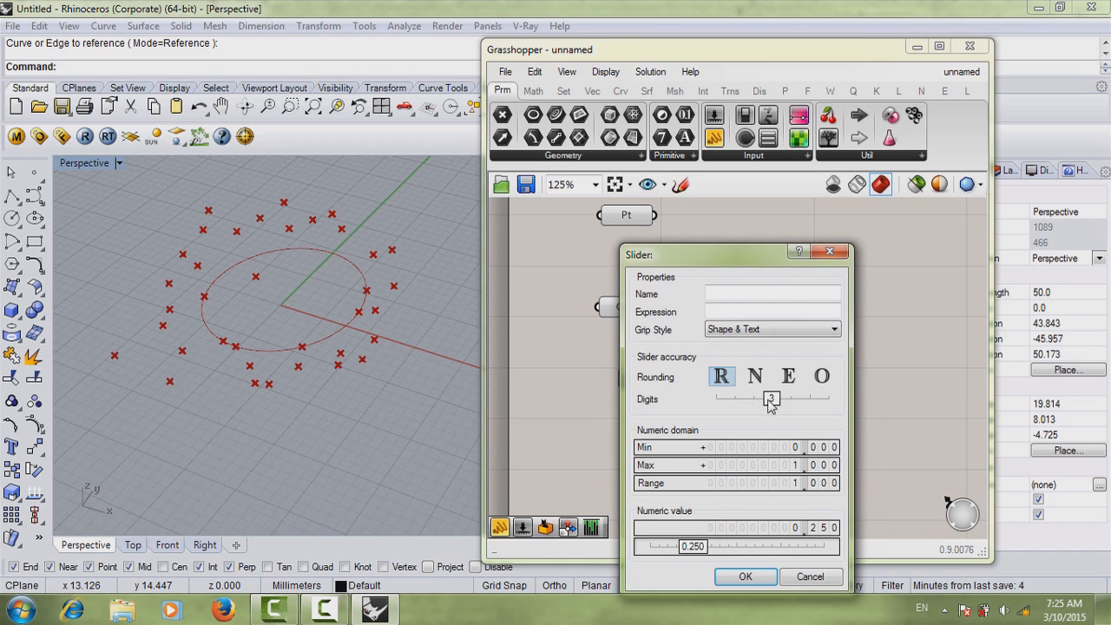
drag(768, 400, 751, 399)
double_click(794, 467)
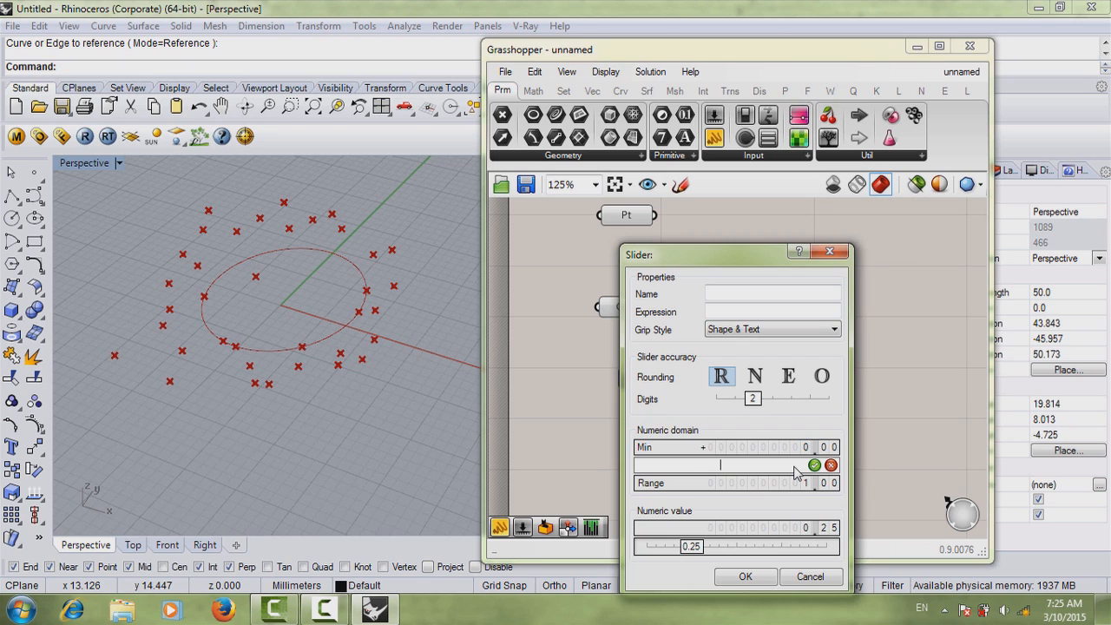
text(100)
key(Return)
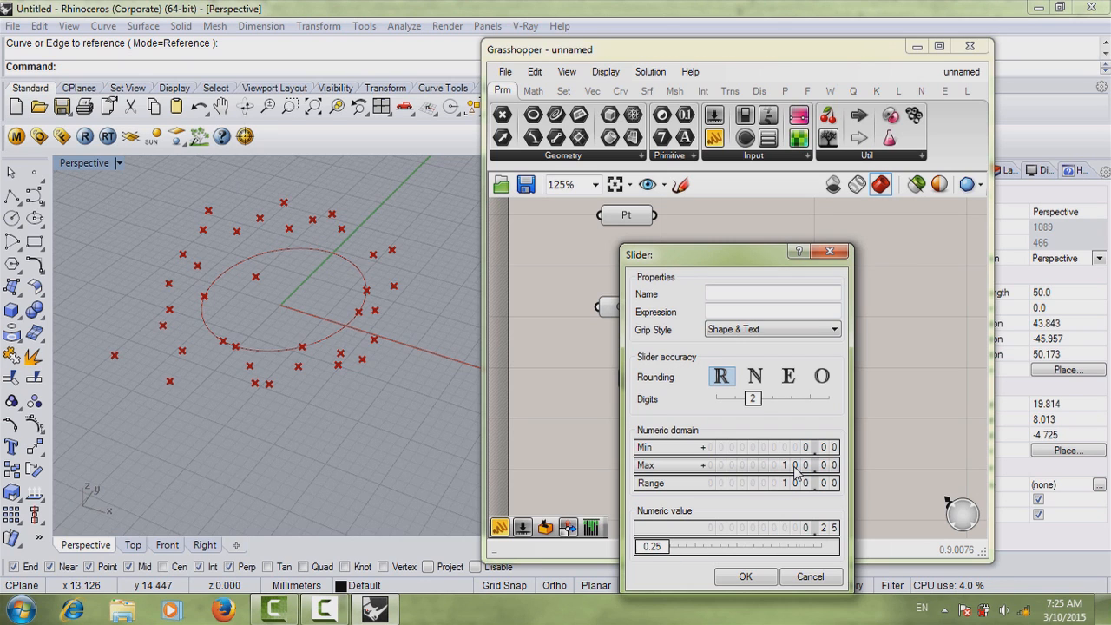
click(746, 577)
Step: Move the slider beneath the Curve parameter and connect it to the t input of Evaluate Curve
scroll(790, 407, down, 3)
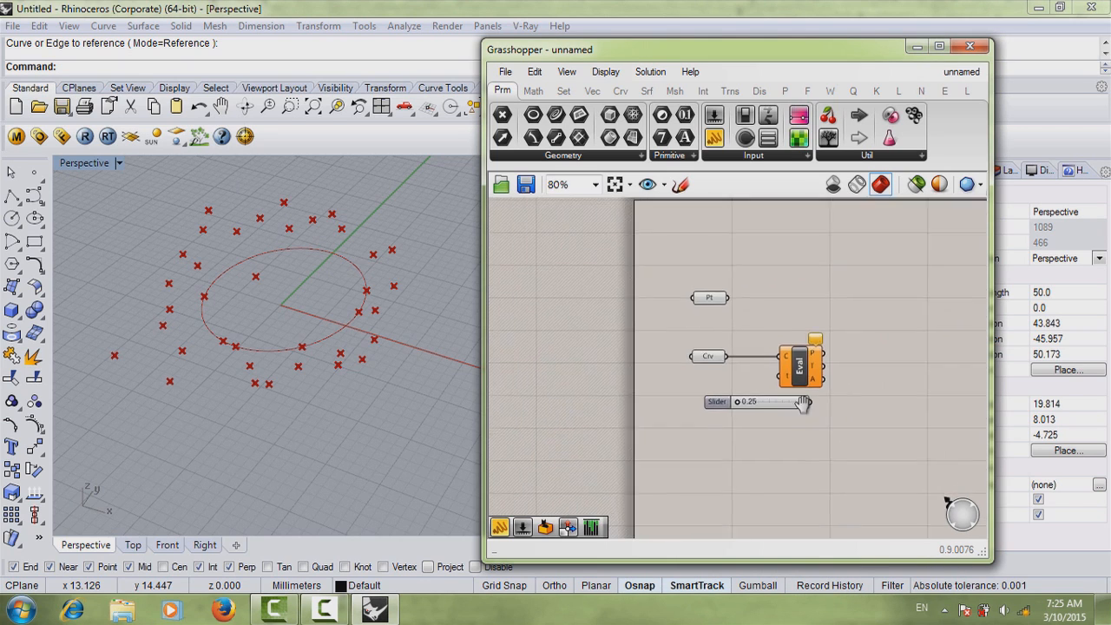
scroll(803, 402, up, 2)
drag(698, 420, 595, 421)
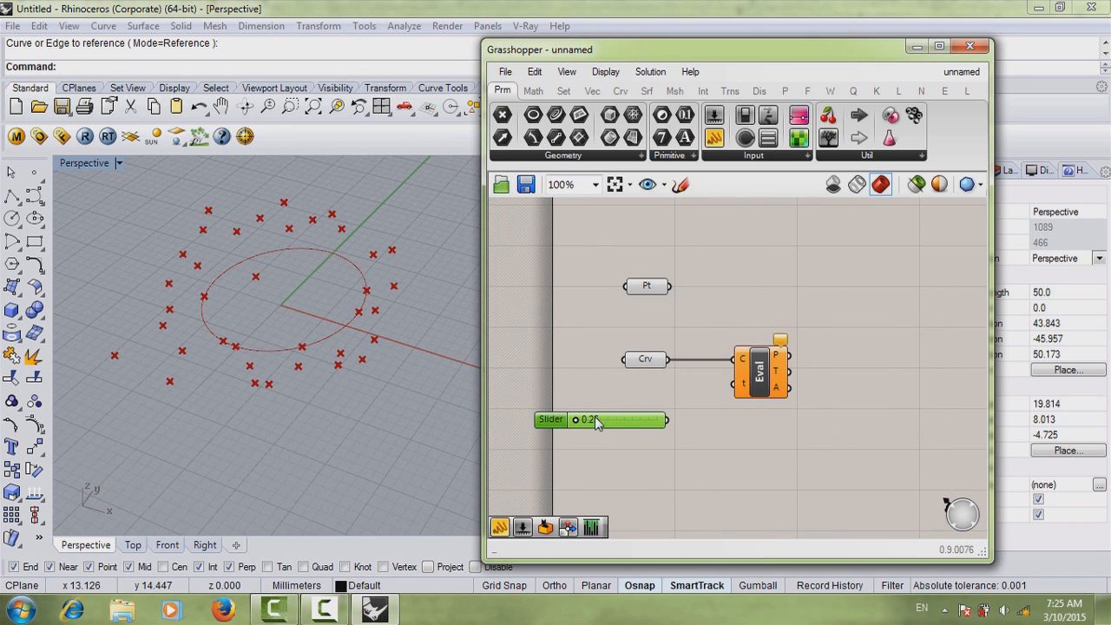
drag(666, 420, 734, 382)
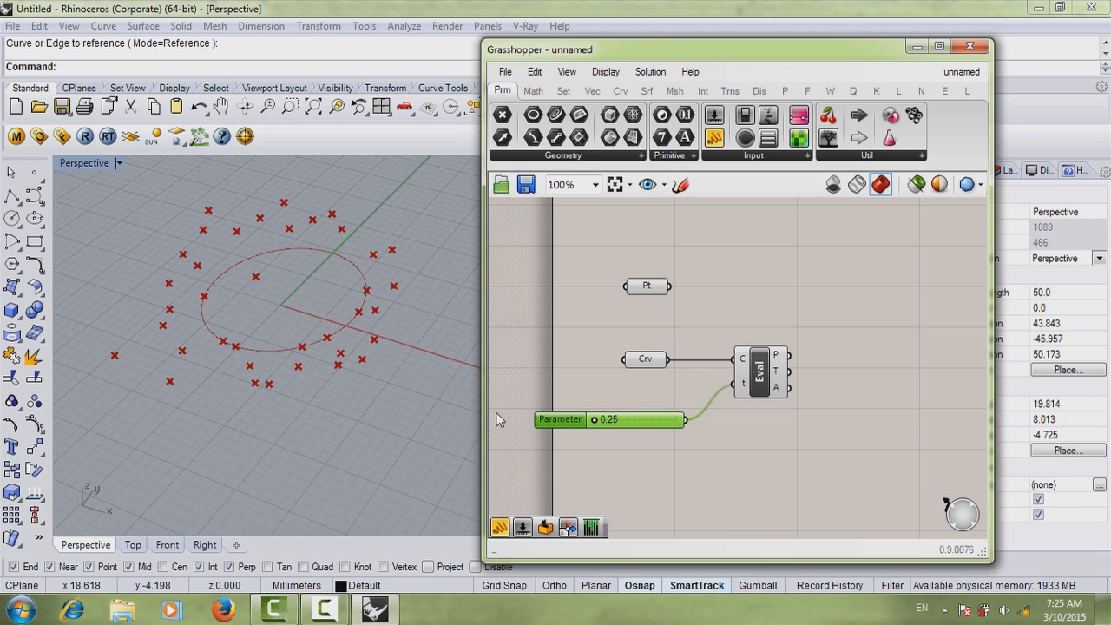
Step: Vary the parameter slider to move the evaluated point along the curve, finishing at 25.25
drag(593, 421, 636, 426)
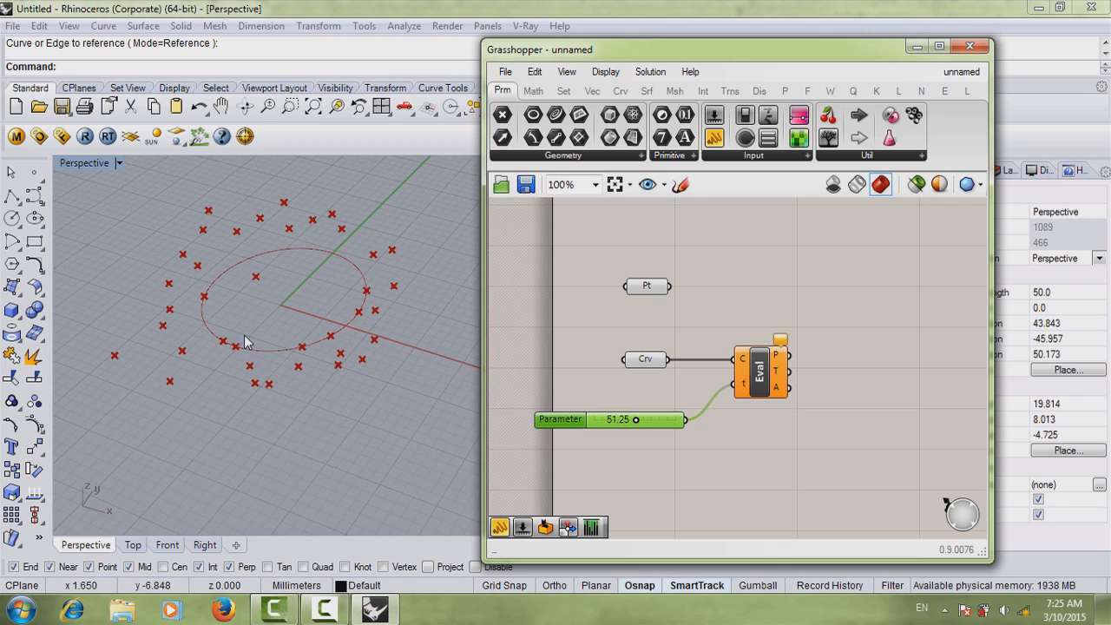
drag(773, 387, 785, 386)
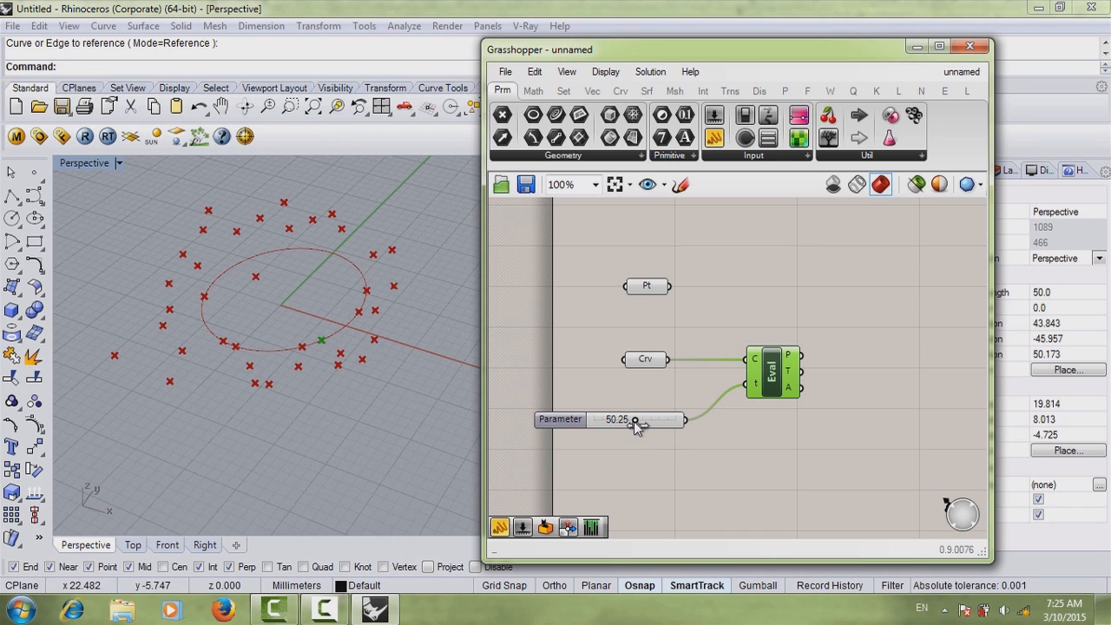
drag(633, 421, 613, 424)
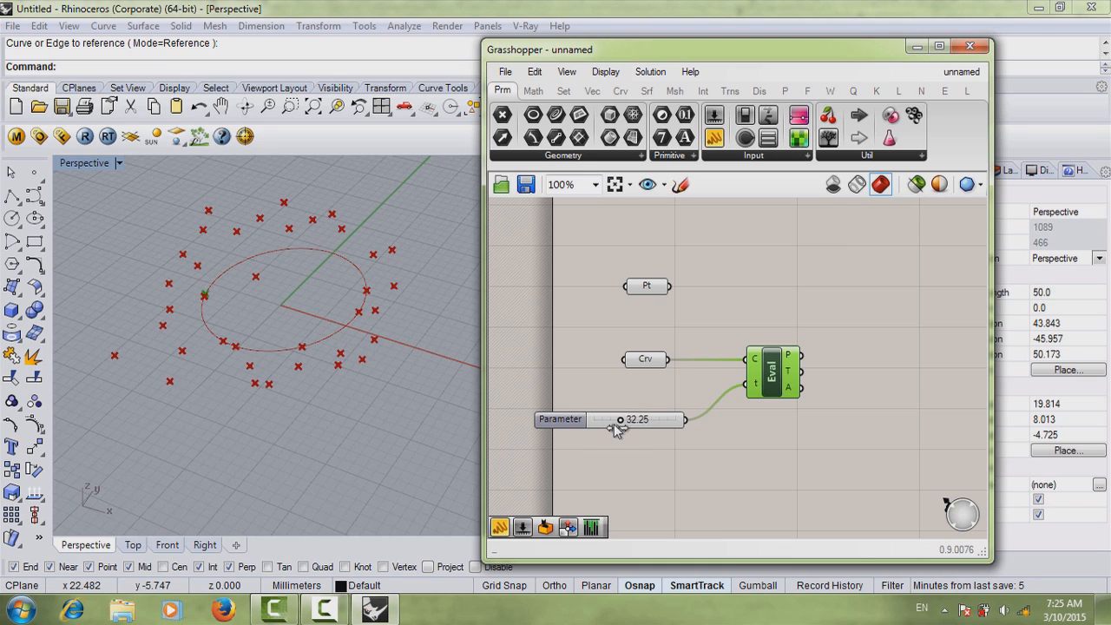
Step: Move the parameter slider up so it sits just under the Curve parameter, close to Evaluate Curve
scroll(687, 408, up, 1)
right_drag(687, 408, 744, 401)
drag(673, 419, 693, 387)
click(715, 423)
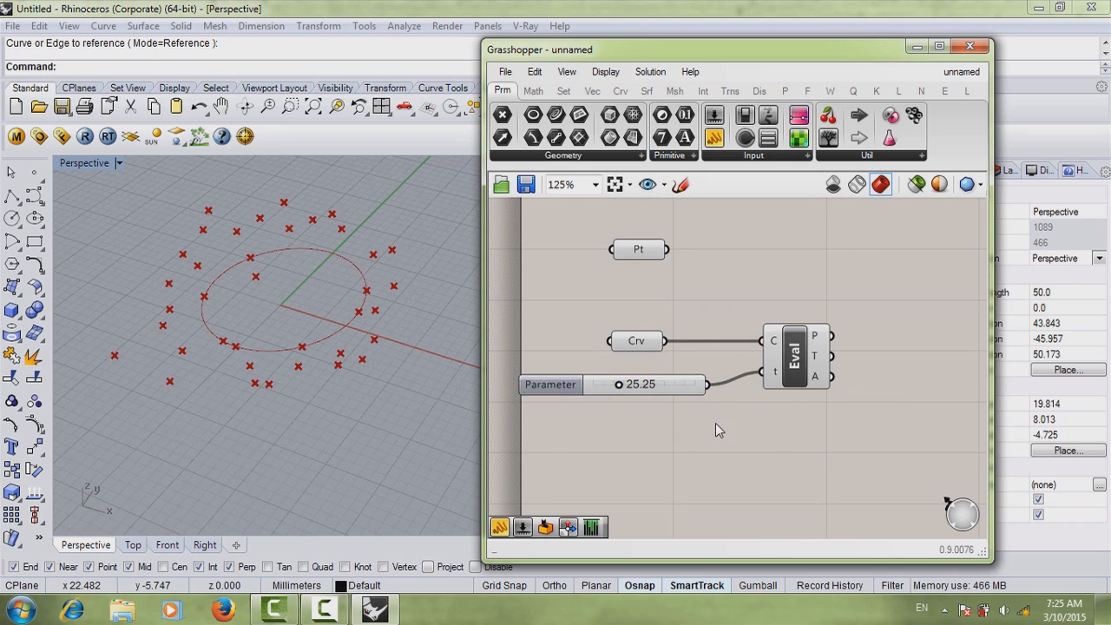
scroll(724, 421, down, 1)
right_drag(724, 420, 711, 412)
right_drag(858, 422, 871, 419)
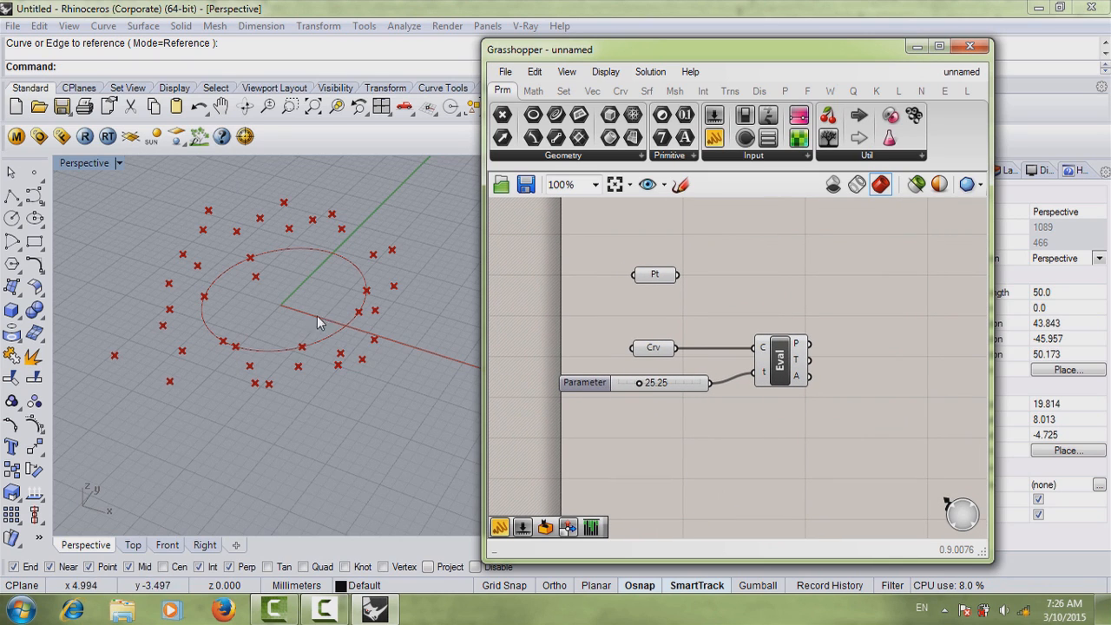
right_drag(806, 453, 794, 407)
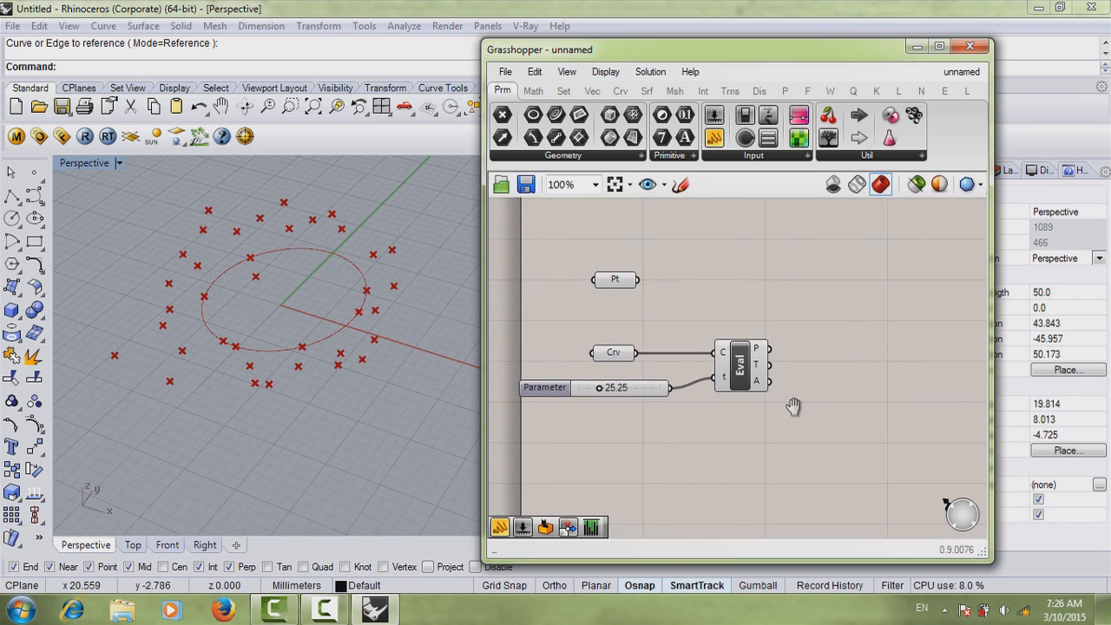
Step: Add a Distance component to the canvas beyond the Evaluate Curve component
double_click(867, 335)
text(dis)
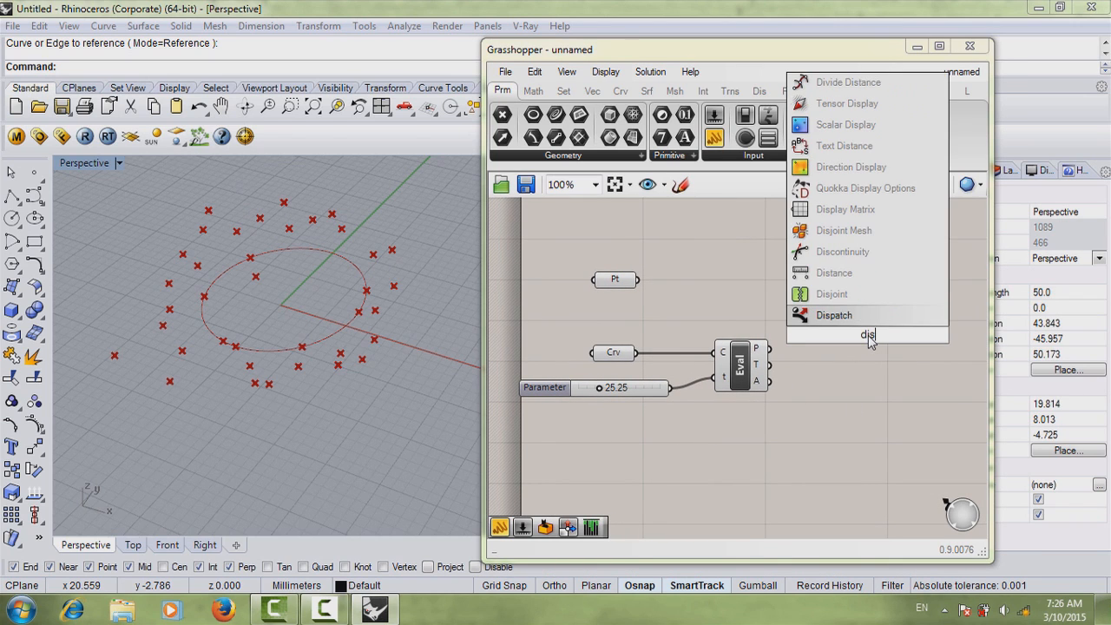
text(tance)
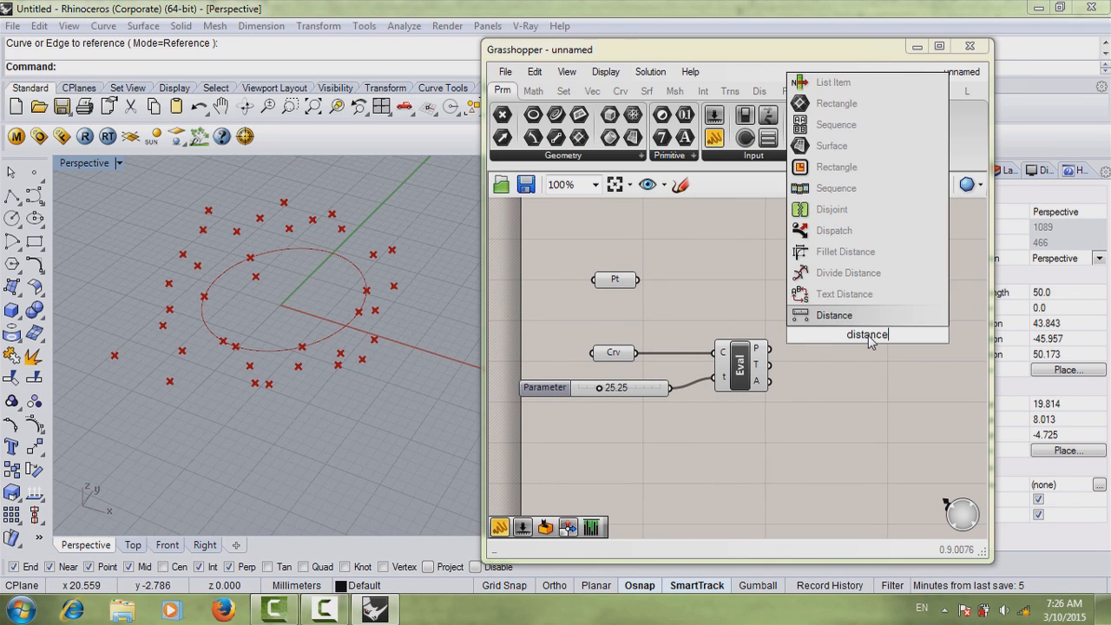
key(Return)
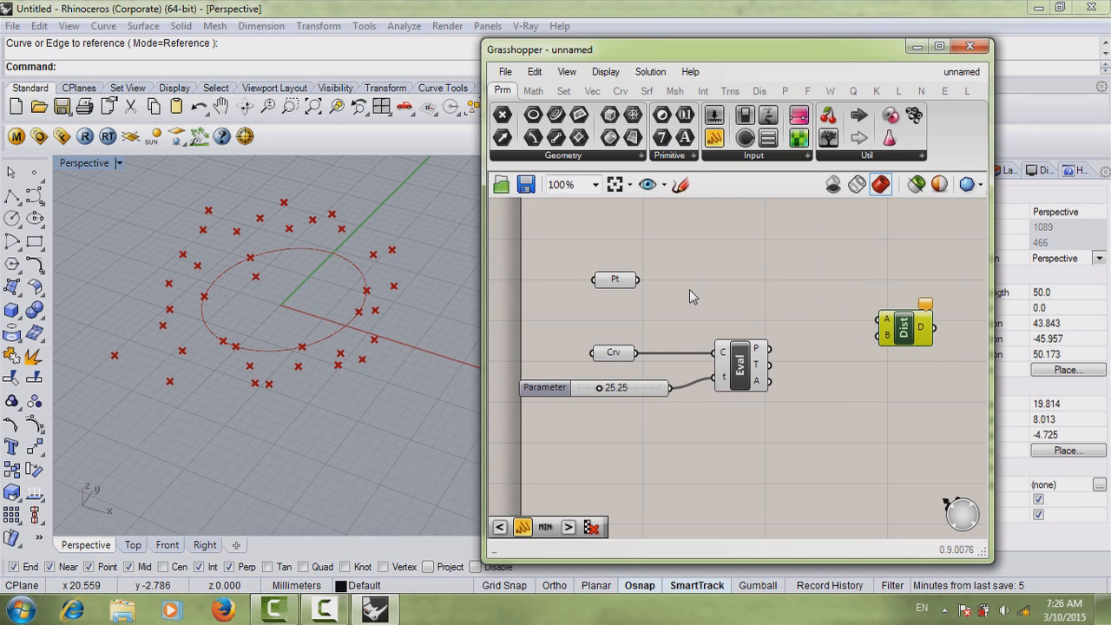
Step: Connect the Point parameter to Distance input A and the P output of Evaluate Curve to input B
drag(614, 282, 878, 319)
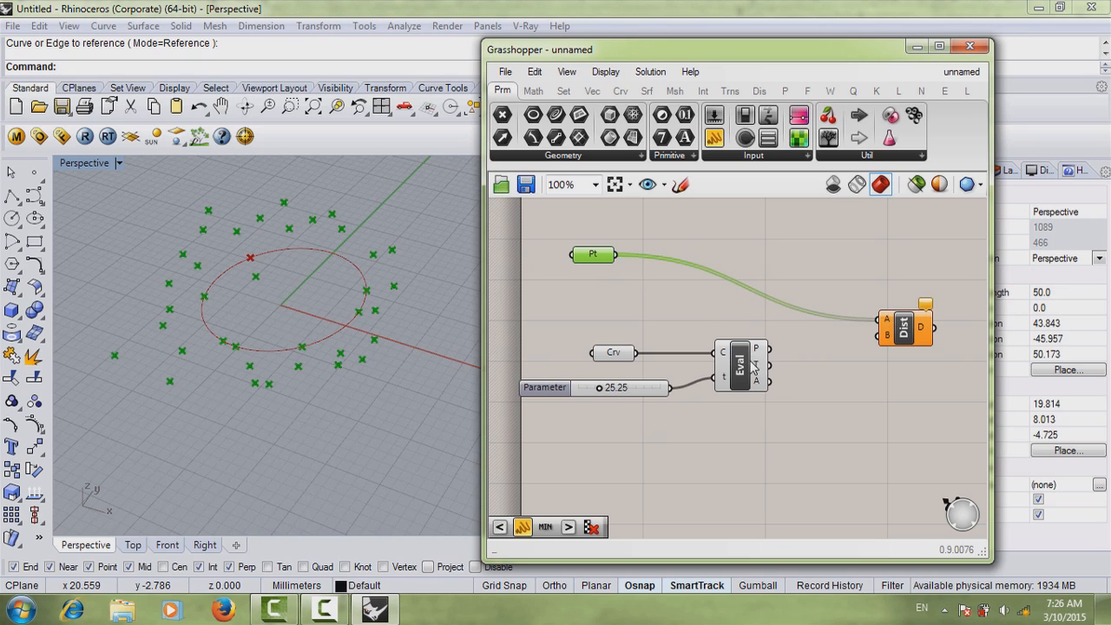
mouse_move(757, 354)
drag(770, 353, 878, 335)
click(754, 373)
click(748, 338)
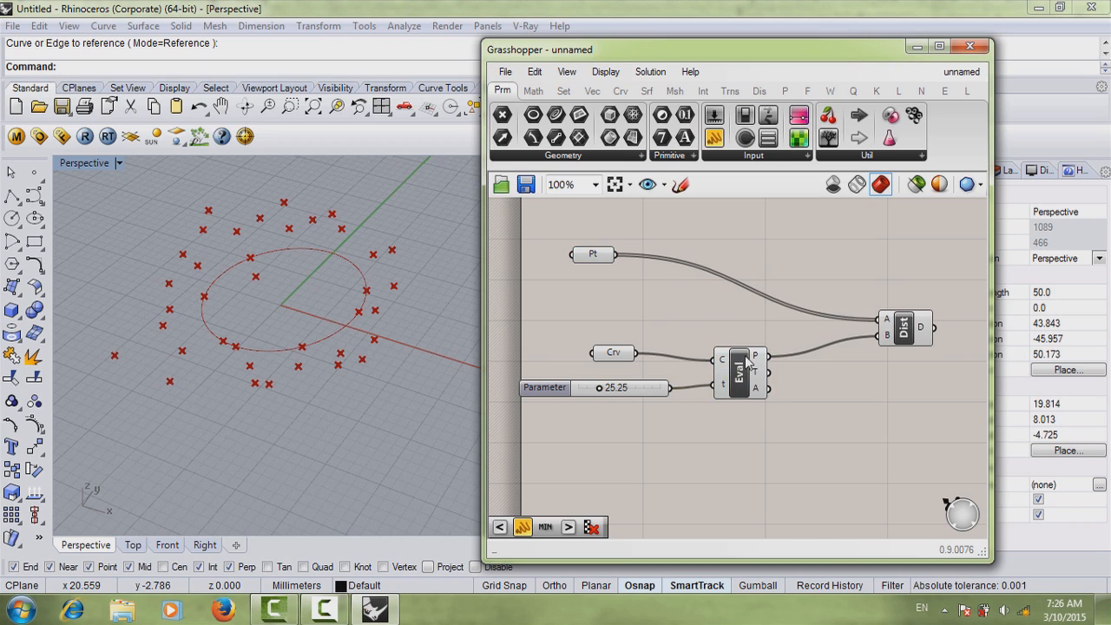
Step: Add a Panel connected to the Distance output D and enlarge it to list more values
right_drag(745, 352, 675, 331)
mouse_move(852, 309)
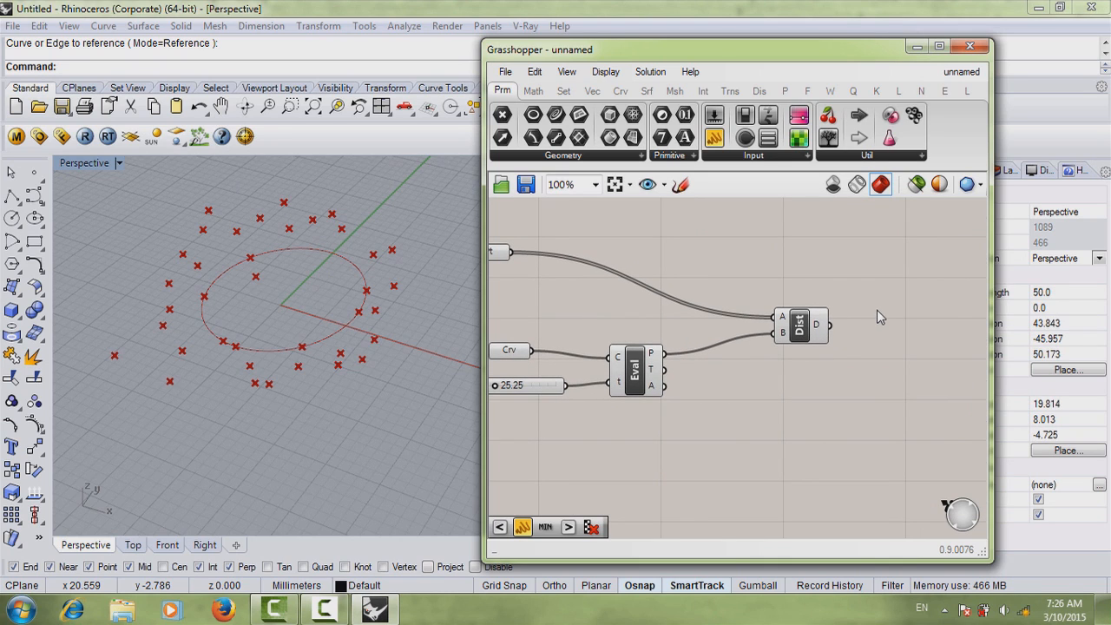
double_click(877, 310)
text(panel)
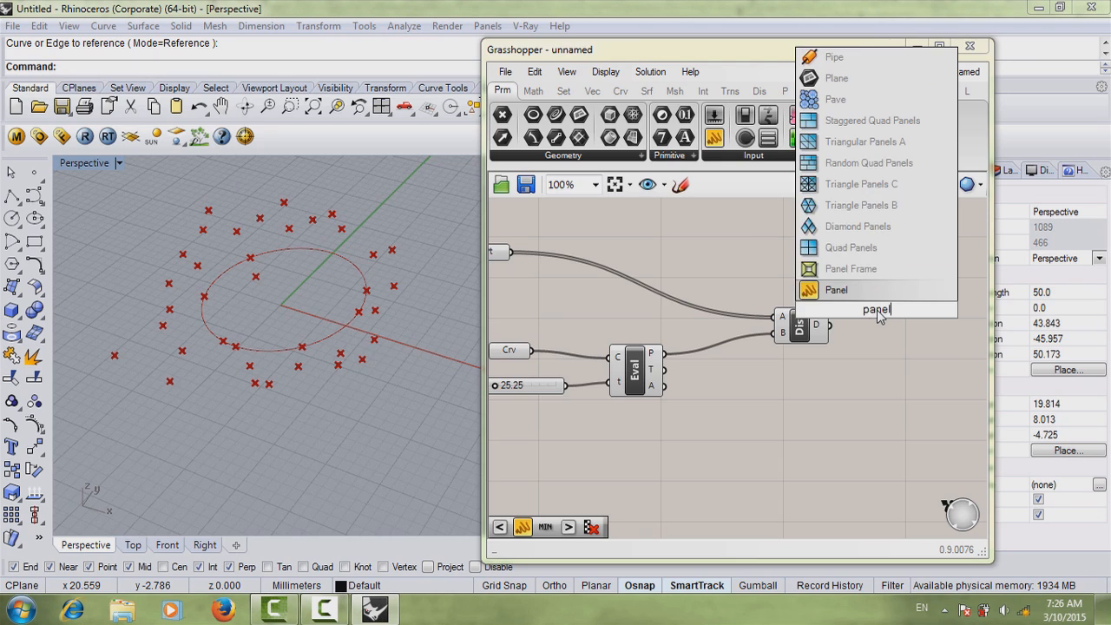
key(Return)
drag(830, 335, 871, 372)
drag(892, 433, 892, 519)
right_drag(833, 488, 835, 453)
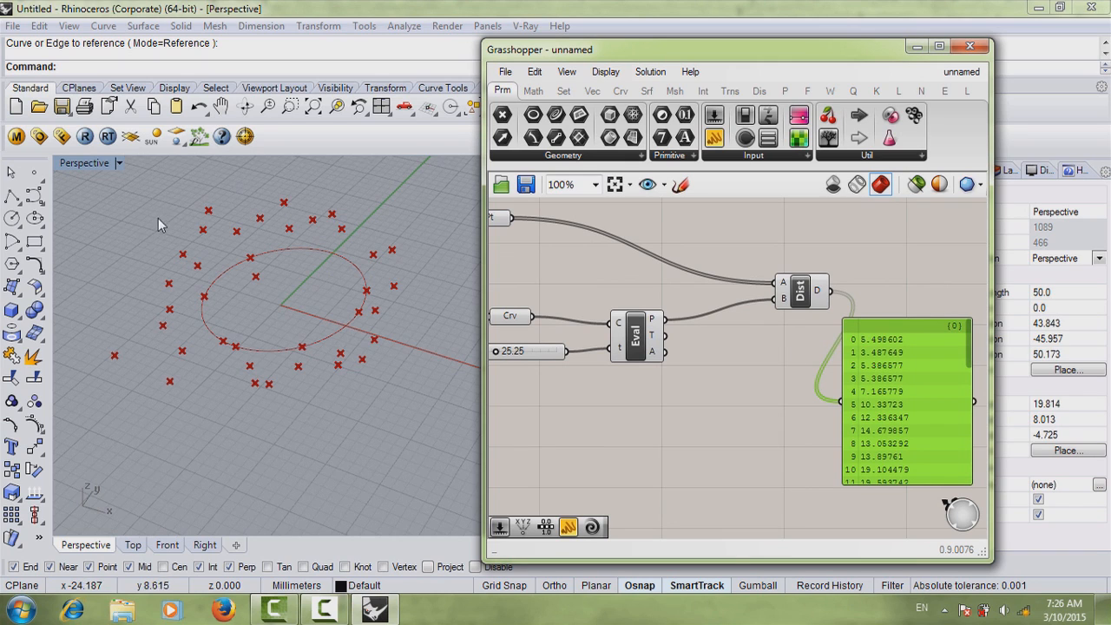
Step: Highlight the evaluated point and set the Evaluate Curve parameter slider to 23.25
click(622, 335)
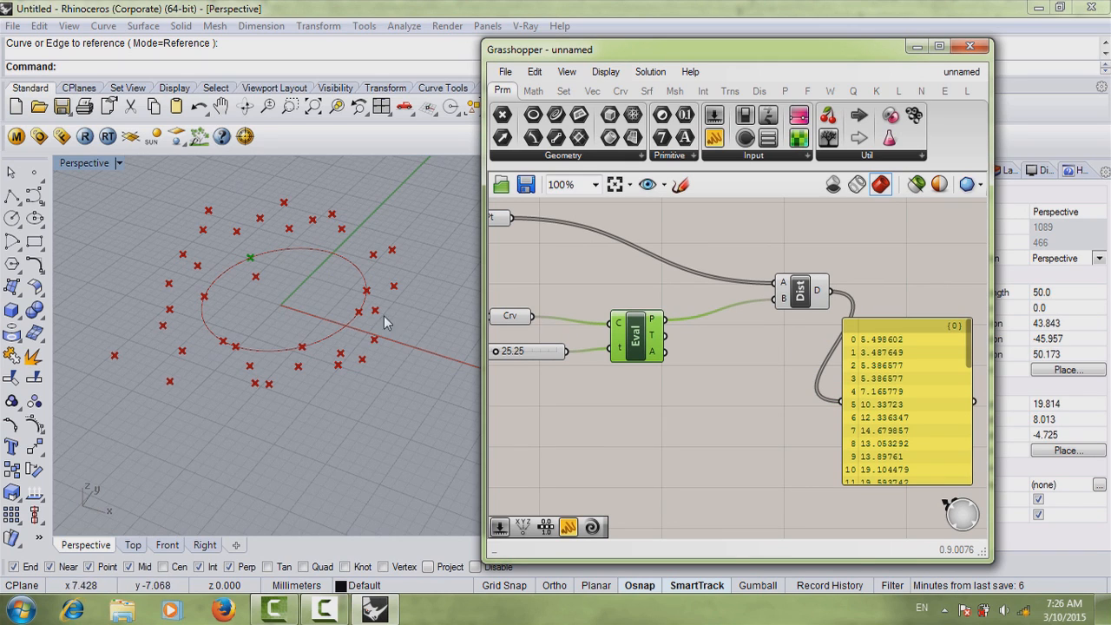
right_drag(512, 358, 585, 363)
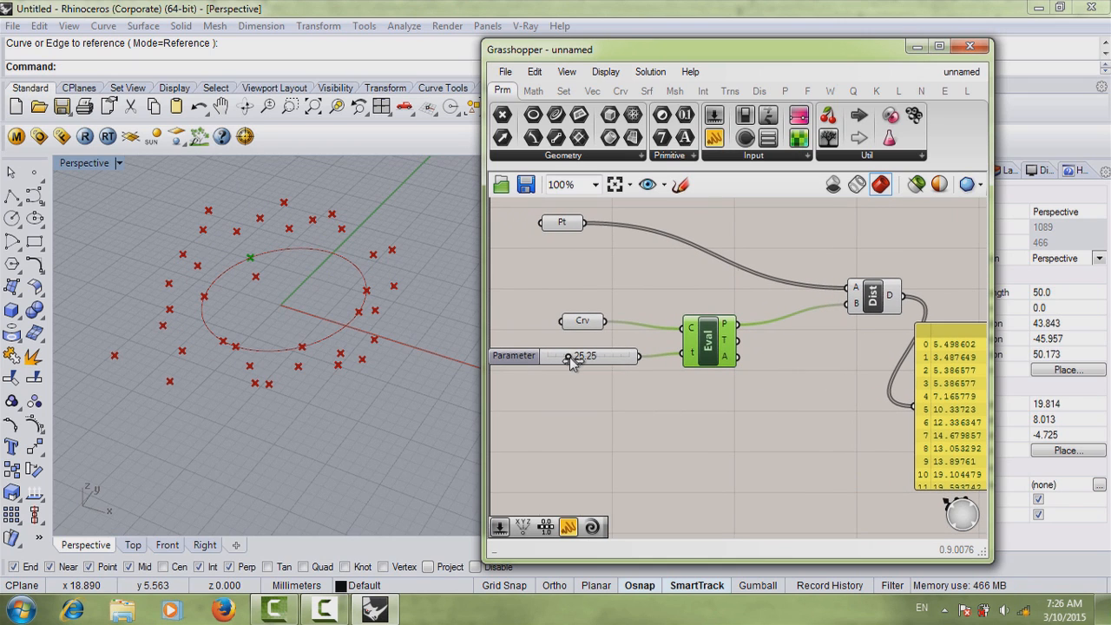
mouse_move(571, 362)
mouse_down()
mouse_move(593, 359)
mouse_move(568, 360)
mouse_up()
right_drag(858, 399, 730, 355)
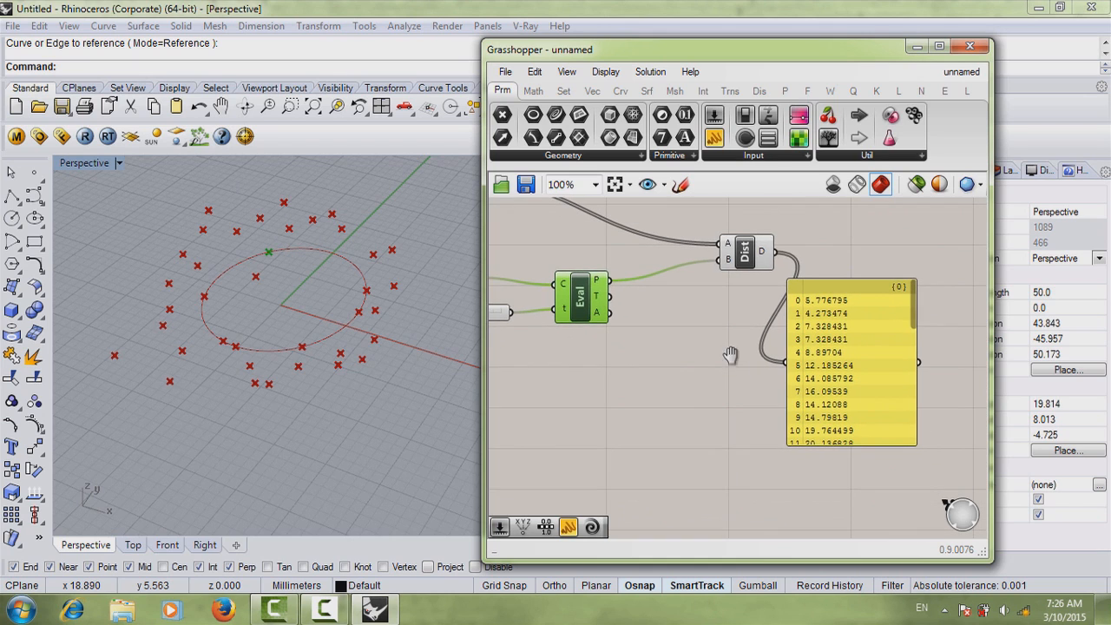
Step: Delete the Panel attached to the Distance output
scroll(787, 345, down, 2)
click(811, 348)
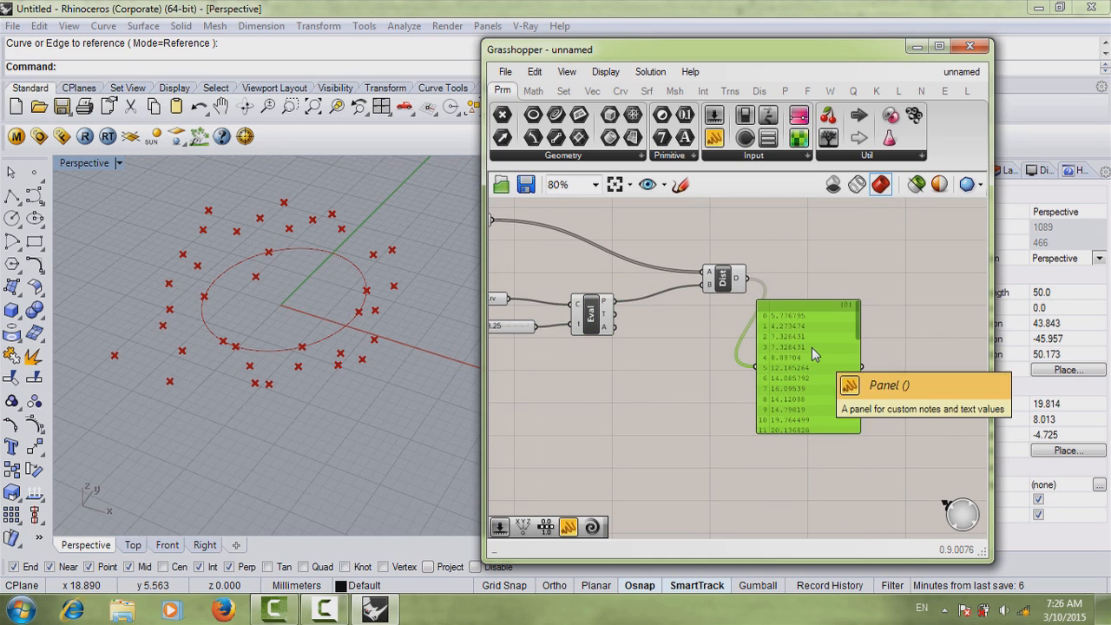
key(Delete)
right_drag(811, 347, 866, 376)
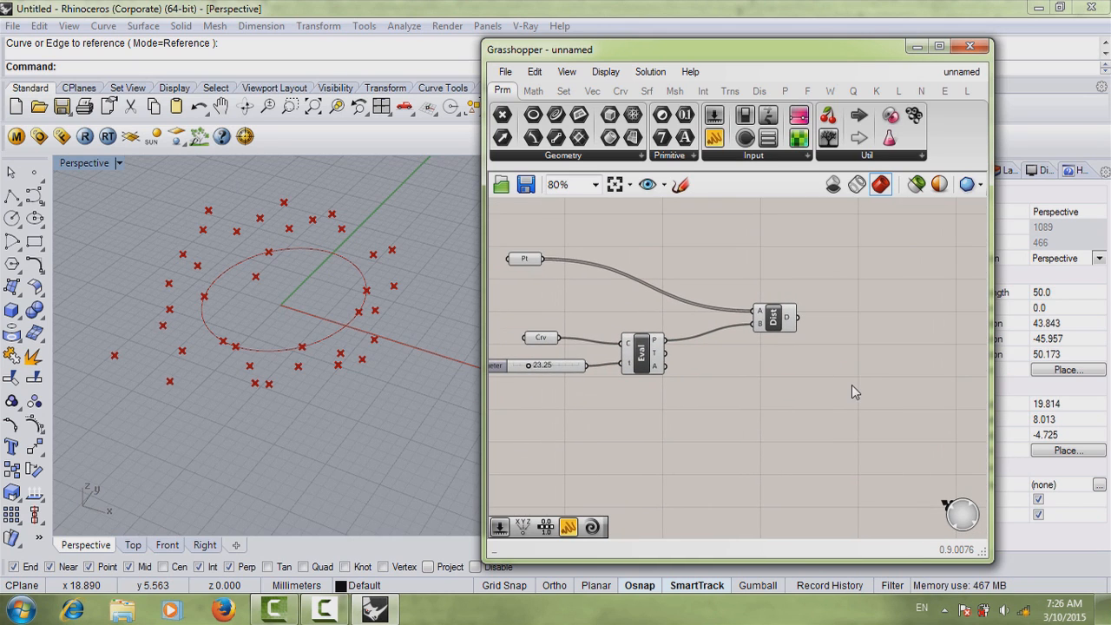
Step: Rearrange the components so Distance sits closer to Evaluate Curve, roughly level with its P output
drag(778, 310, 779, 321)
drag(668, 309, 511, 396)
click(774, 325)
click(851, 403)
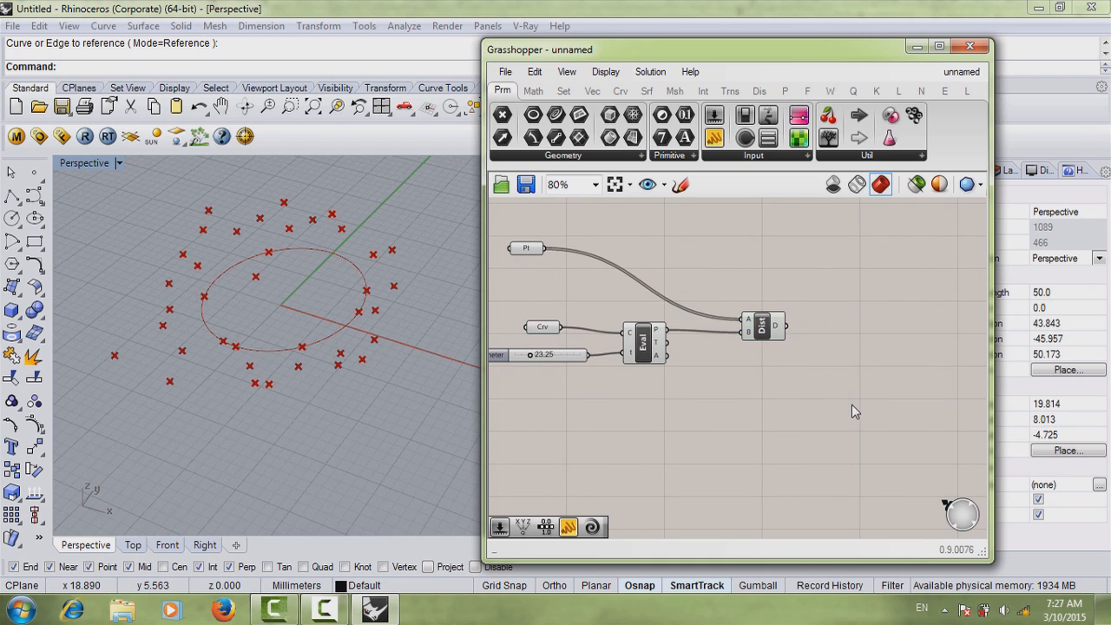
right_drag(851, 404, 832, 382)
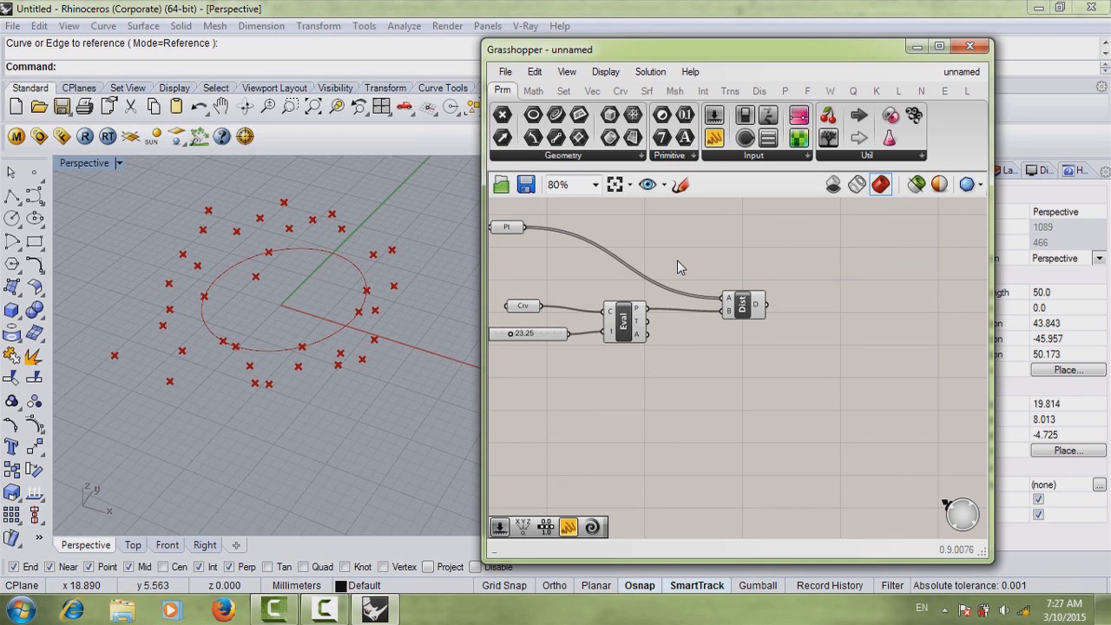
double_click(849, 325)
text(small)
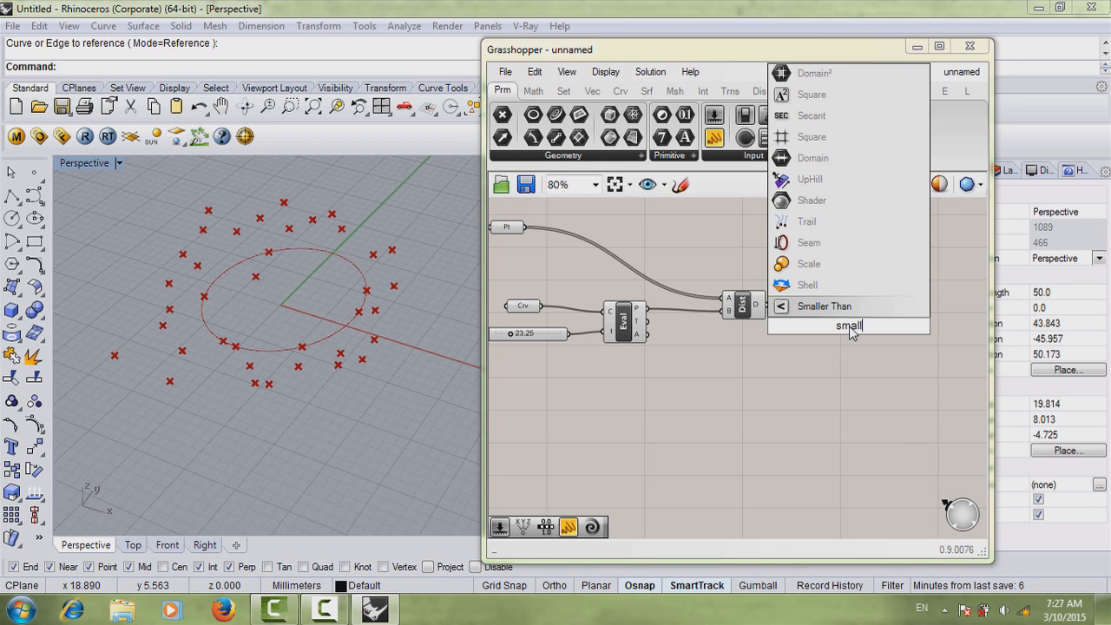
text(er)
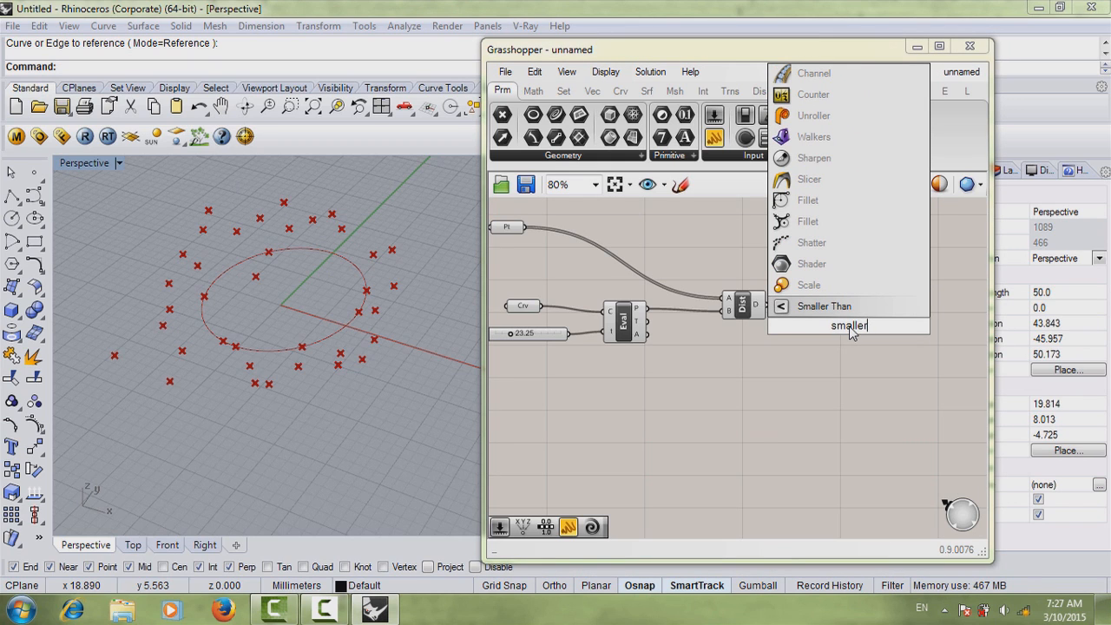
key(BackSpace)
key(BackSpace)
key(BackSpace)
key(BackSpace)
key(BackSpace)
key(BackSpace)
key(BackSpace)
Step: Add a Larger Than component and place it level with the Distance component, on its output side
text(la)
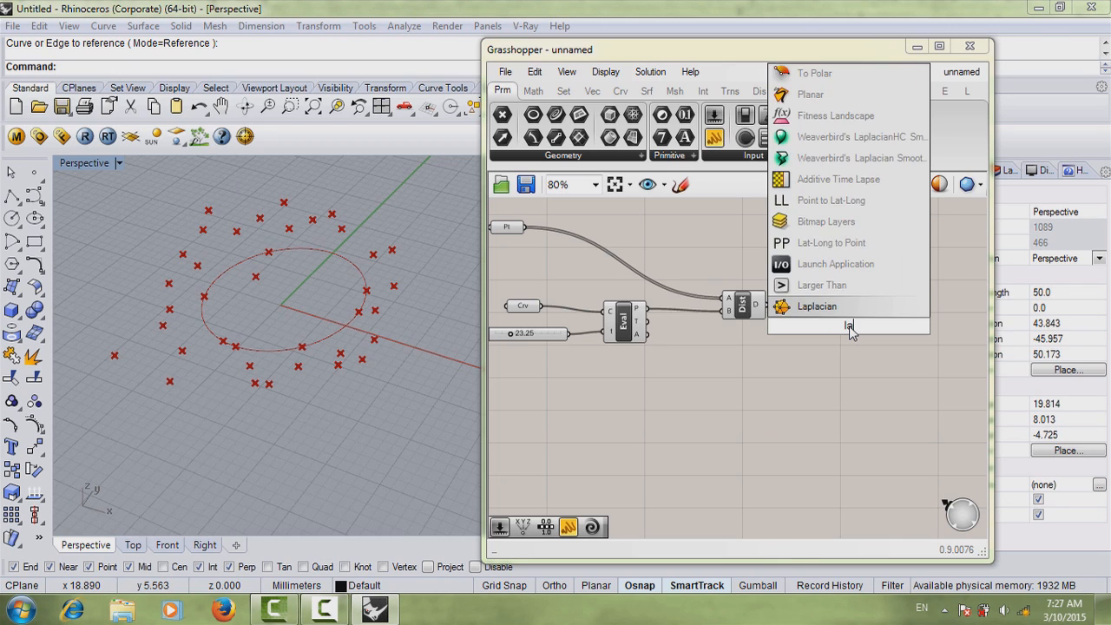
text(rger)
key(Return)
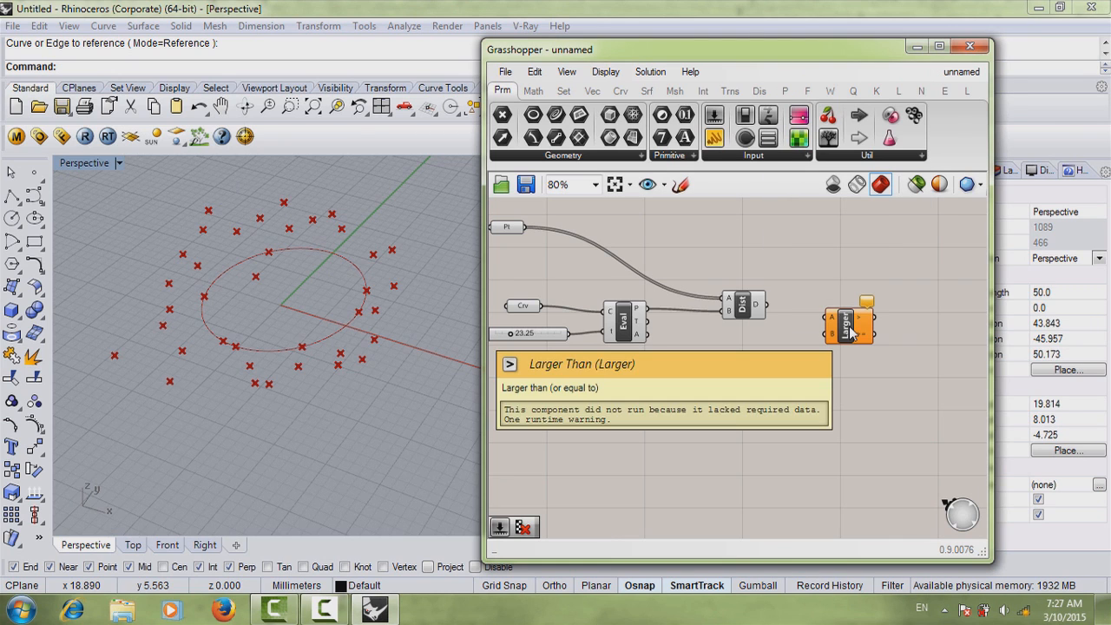
mouse_move(851, 333)
mouse_down()
mouse_move(862, 310)
mouse_move(857, 320)
mouse_up()
scroll(838, 339, up, 1)
scroll(837, 338, down, 1)
right_drag(823, 337, 861, 326)
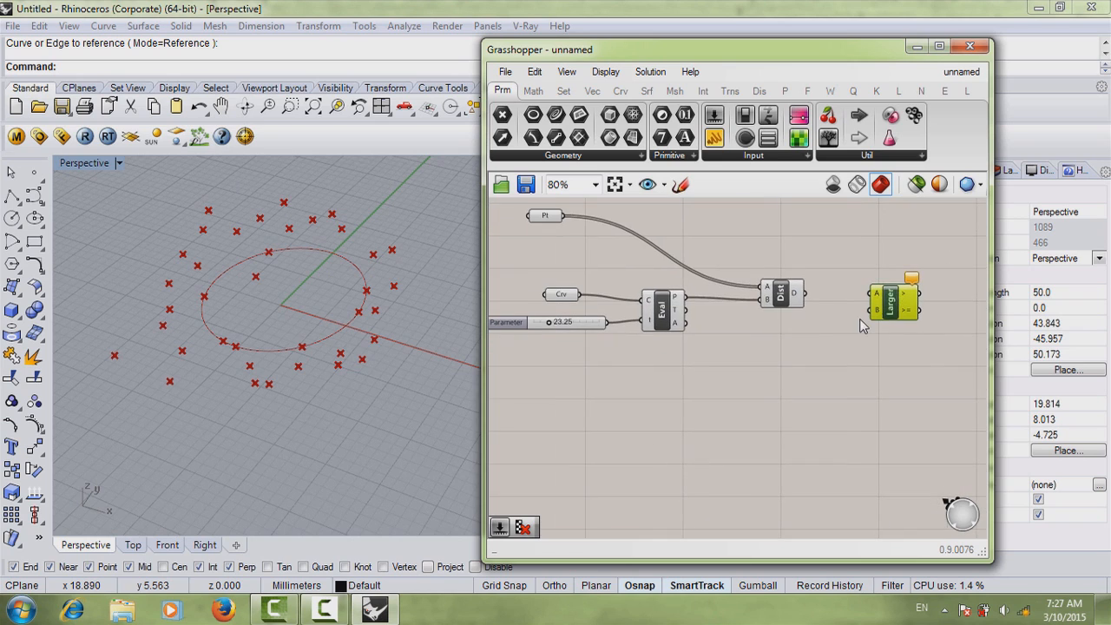
Step: Examine the Distance output and the inputs and comparison outputs of the Larger Than component
click(792, 300)
mouse_move(794, 304)
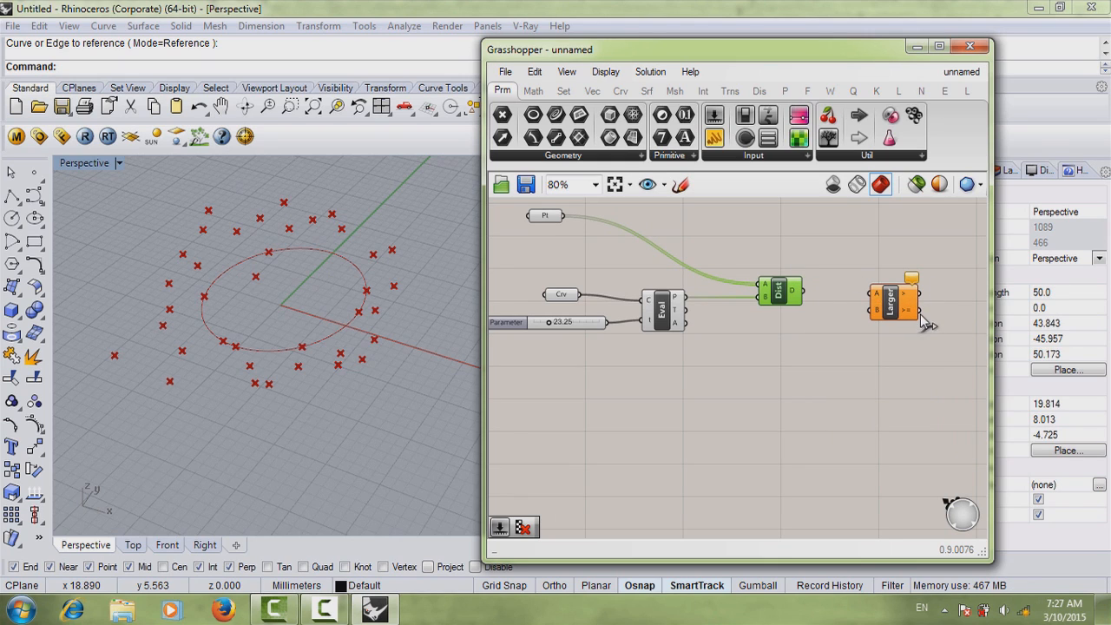
scroll(905, 301, up, 1)
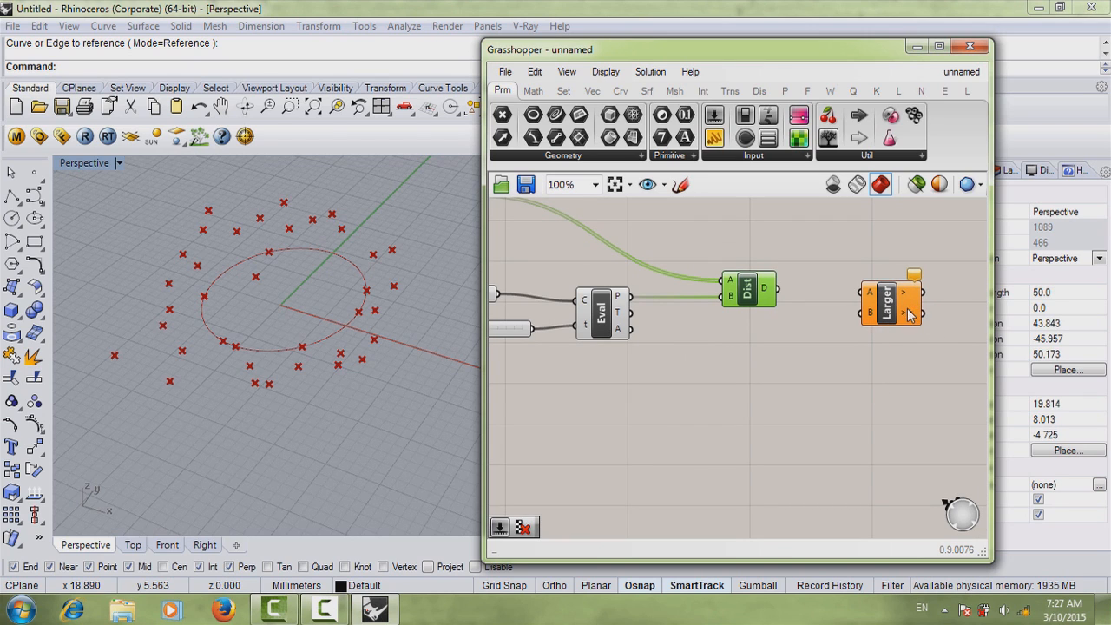
click(868, 313)
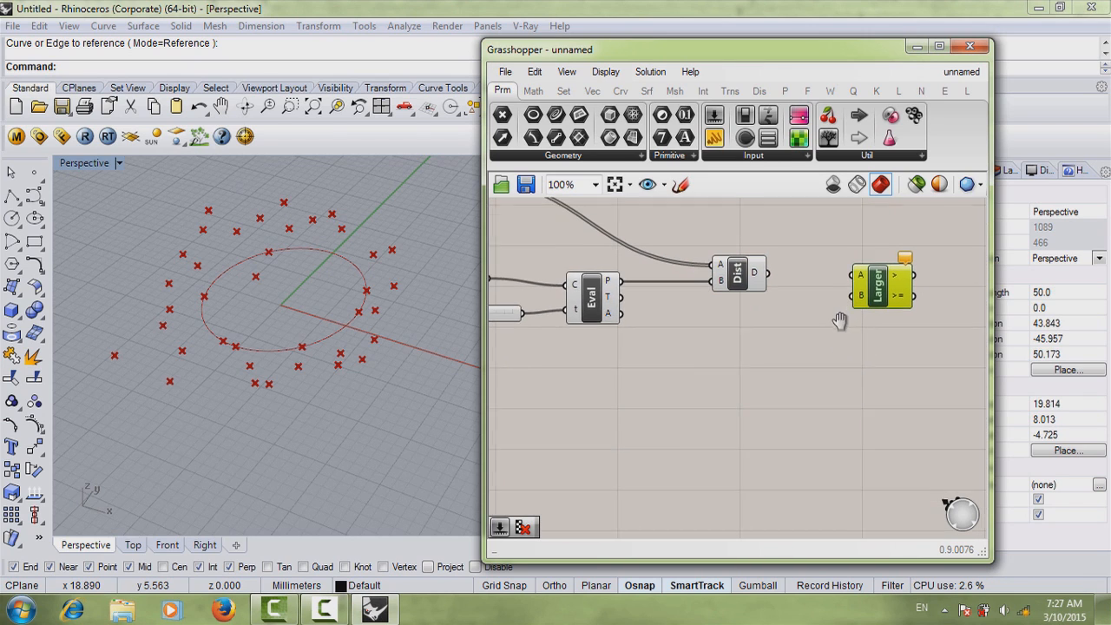
scroll(875, 298, up, 5)
scroll(894, 321, down, 4)
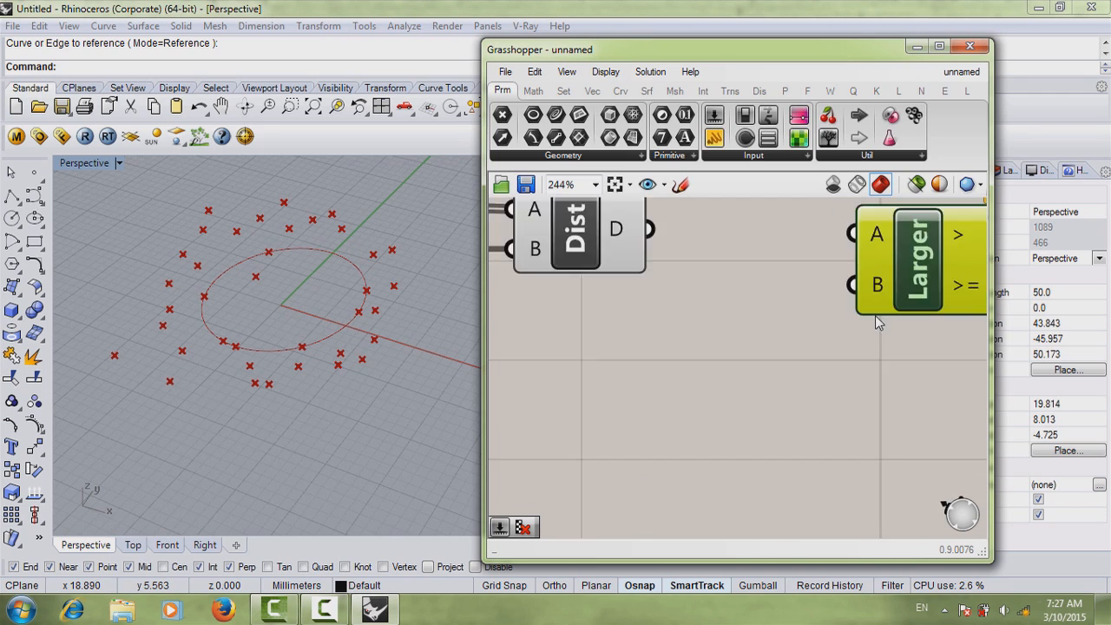
scroll(894, 325, down, 1)
Step: Add a Number Slider below the Distance component with 2 decimal digits and a maximum of 30
double_click(806, 353)
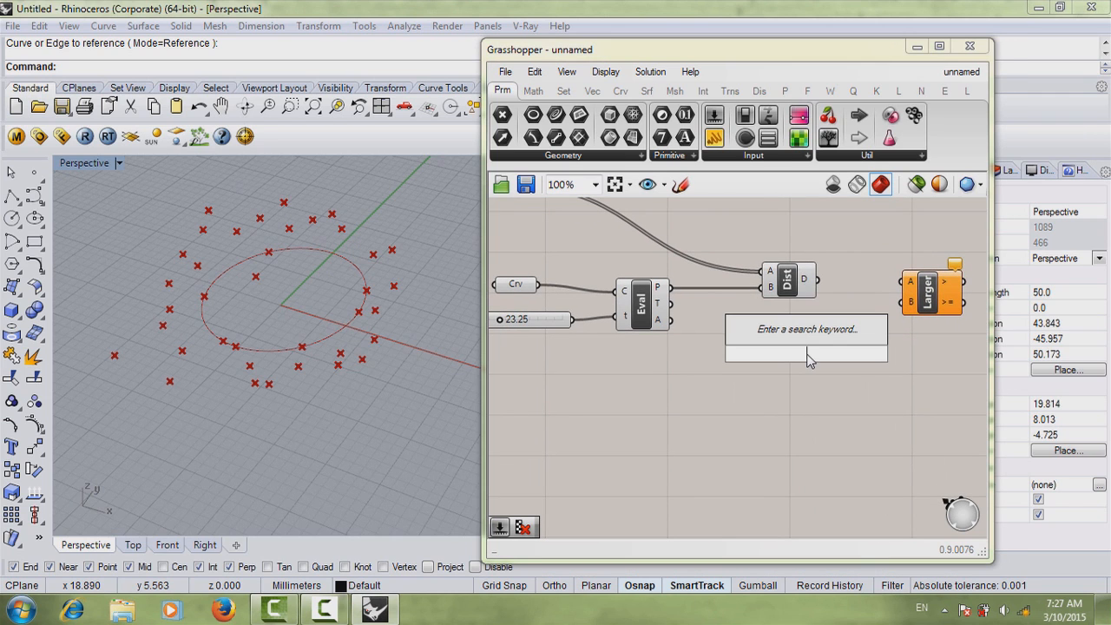
text(slider)
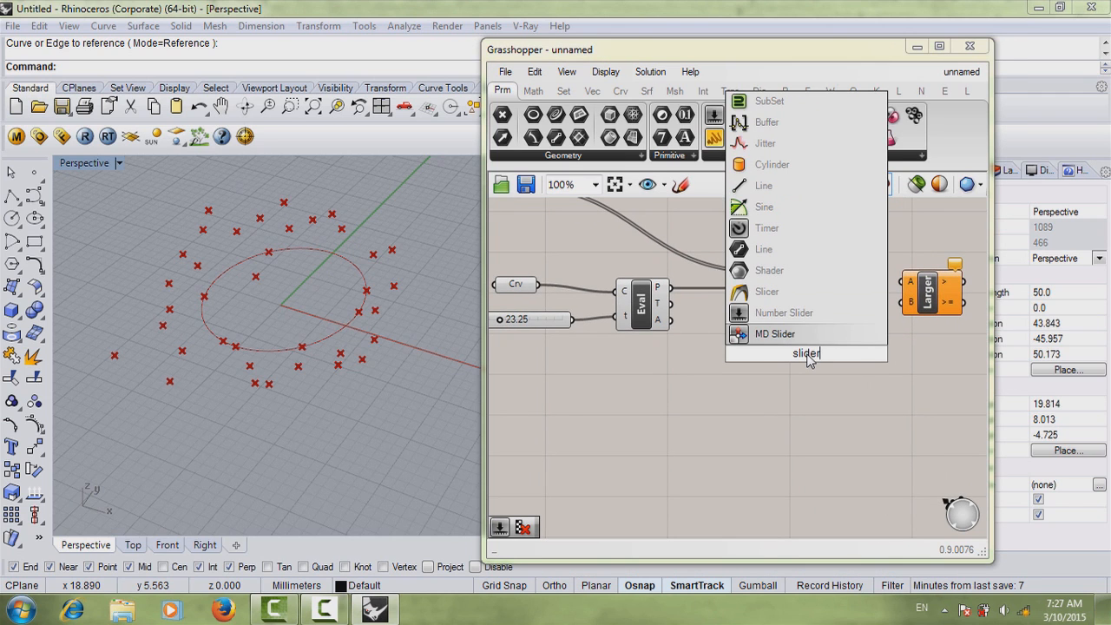
key(Return)
right_click(807, 353)
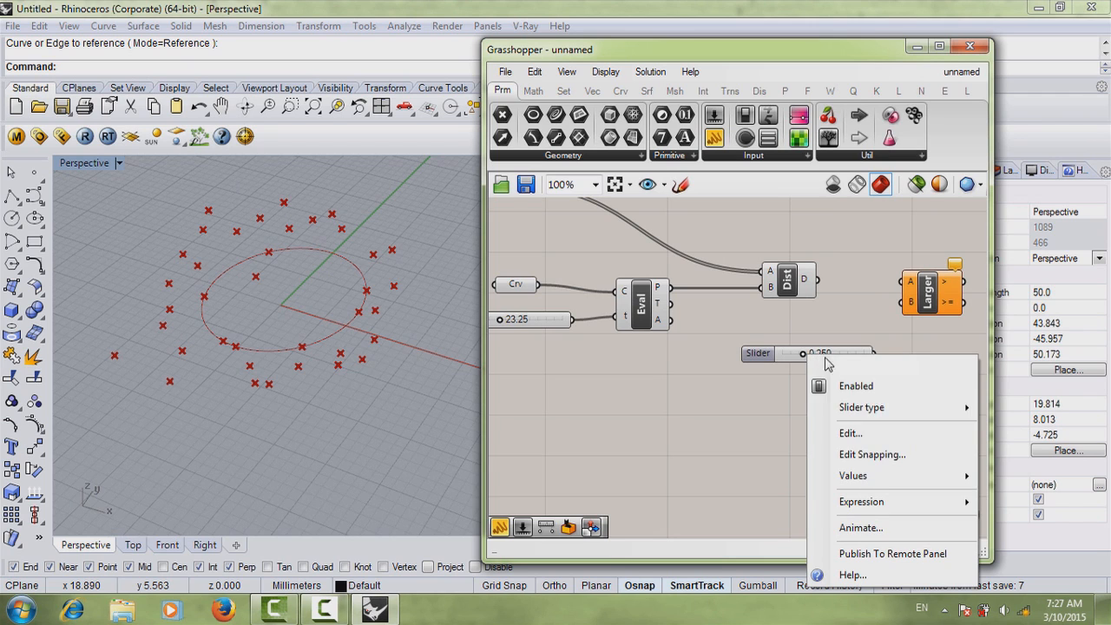
click(849, 432)
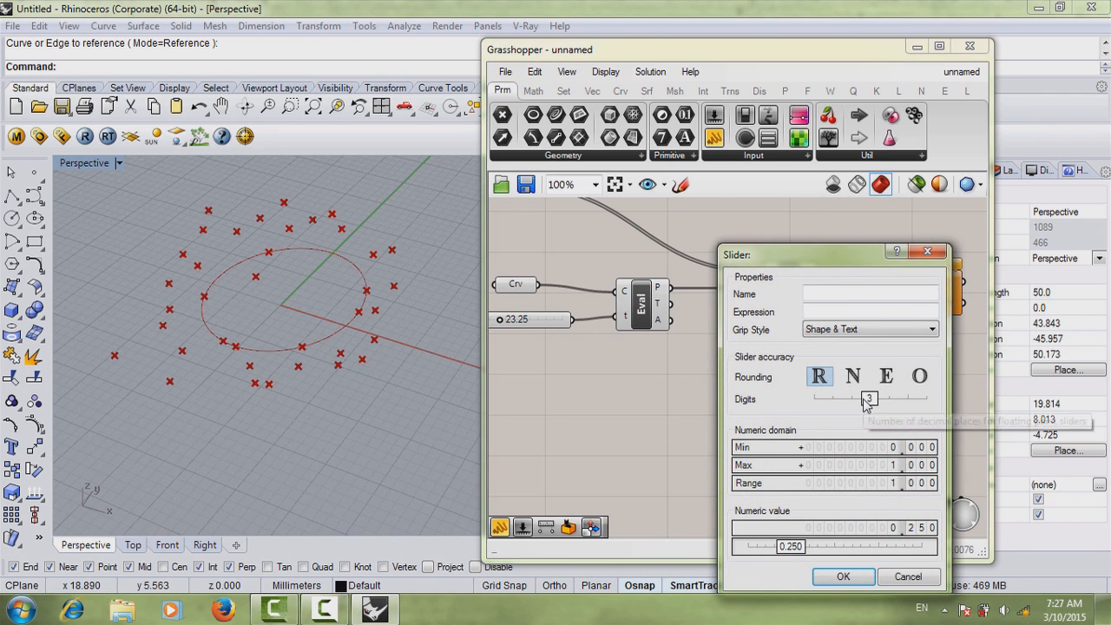
drag(863, 400, 853, 405)
double_click(881, 467)
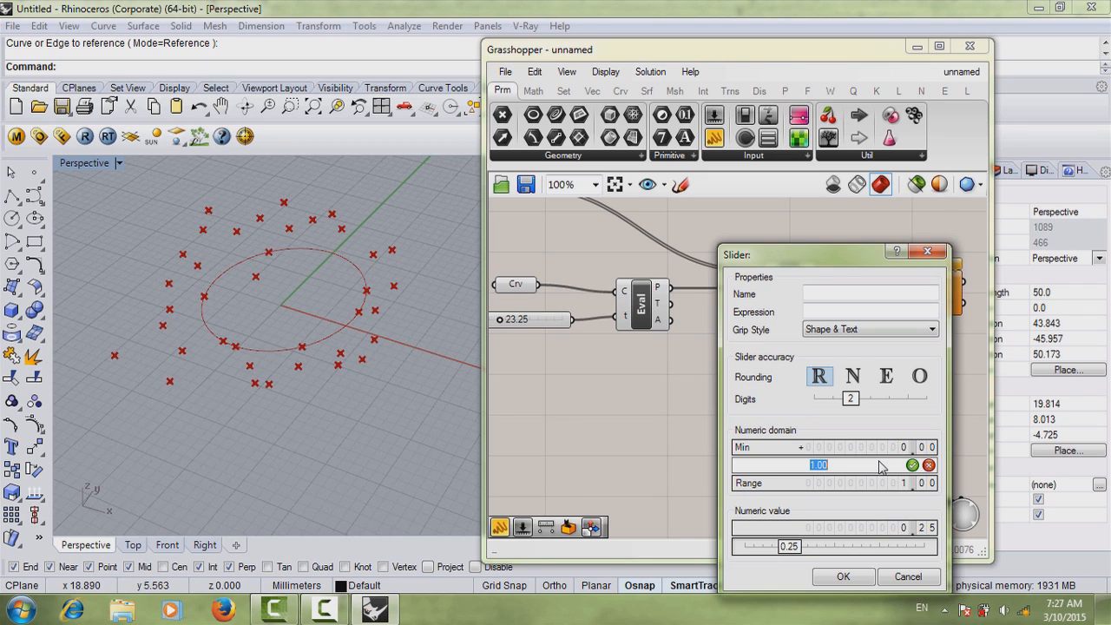
key(Return)
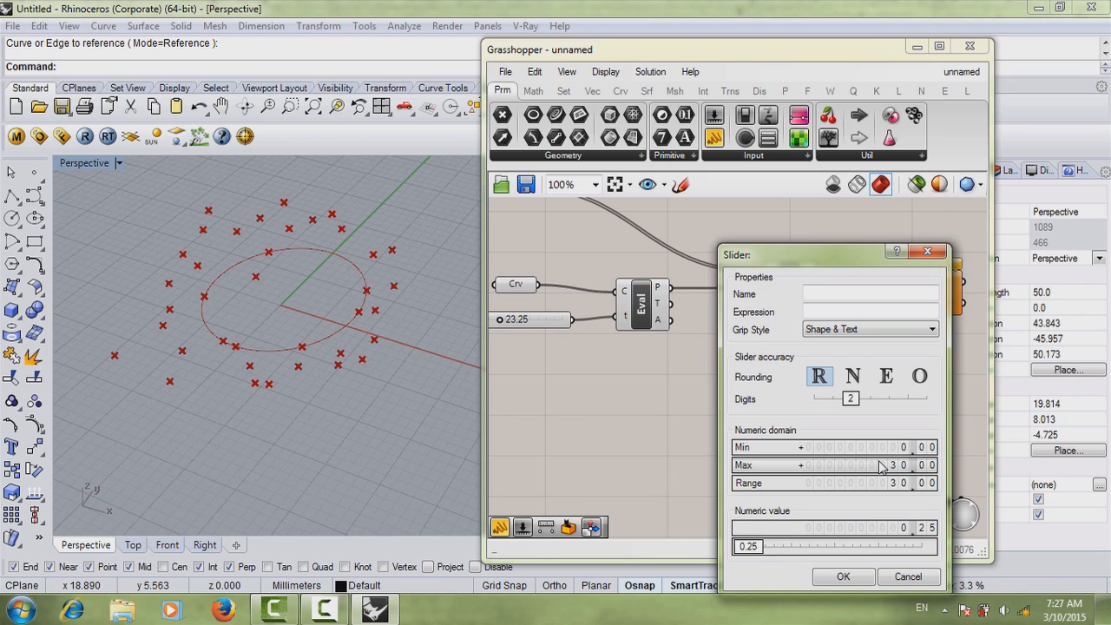
click(843, 576)
Step: Move the new slider below Distance, then connect Distance output D to Larger Than input A and the slider to input B
drag(785, 355, 731, 379)
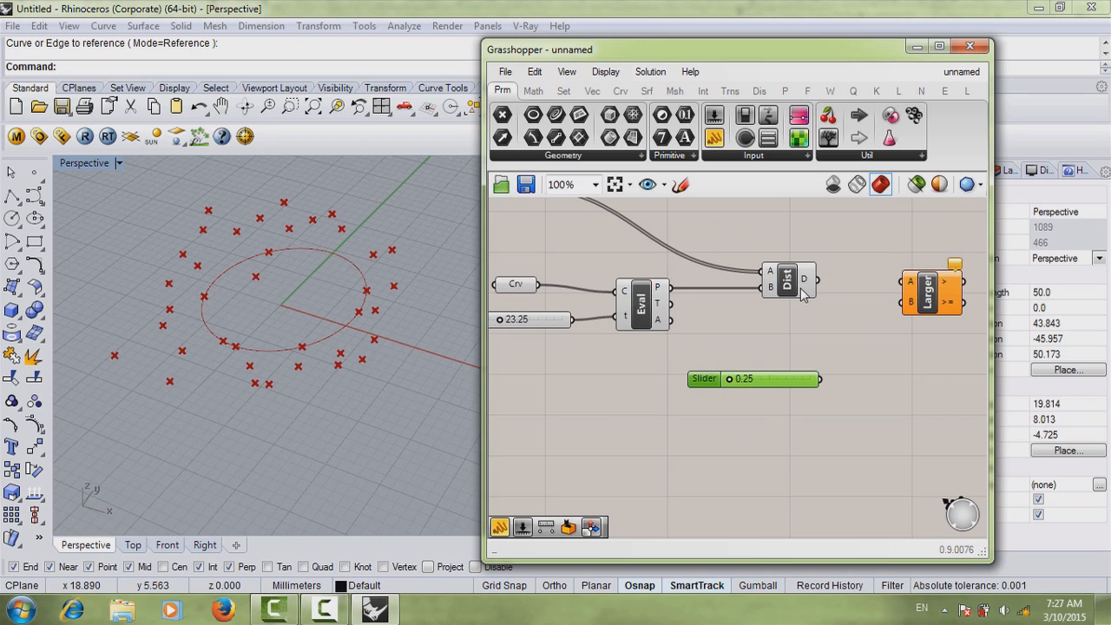
drag(814, 299, 899, 309)
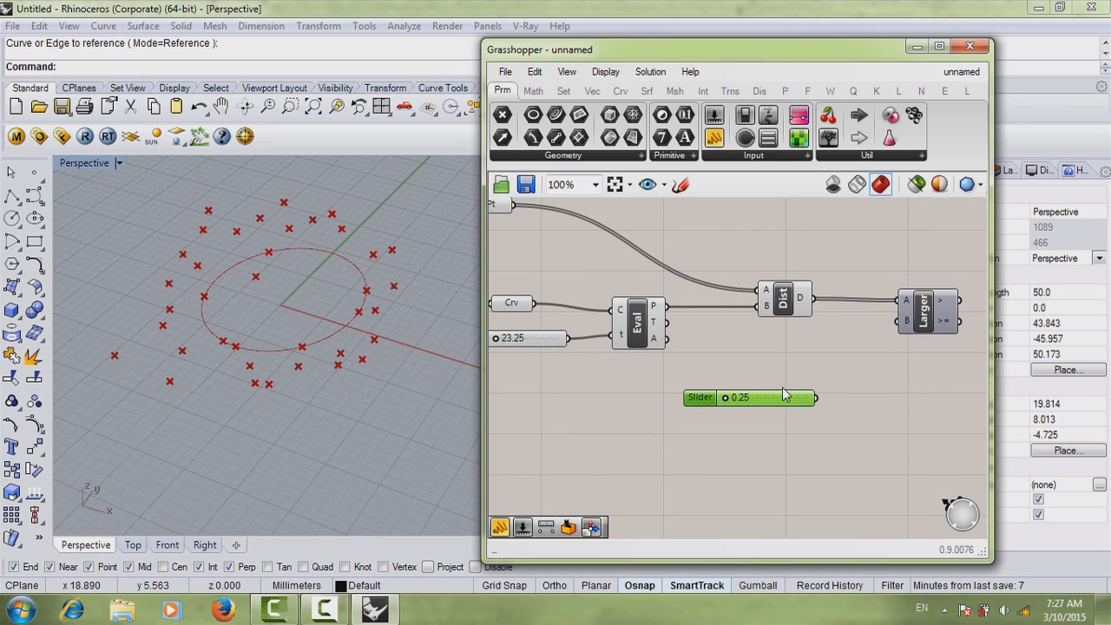
drag(816, 399, 899, 322)
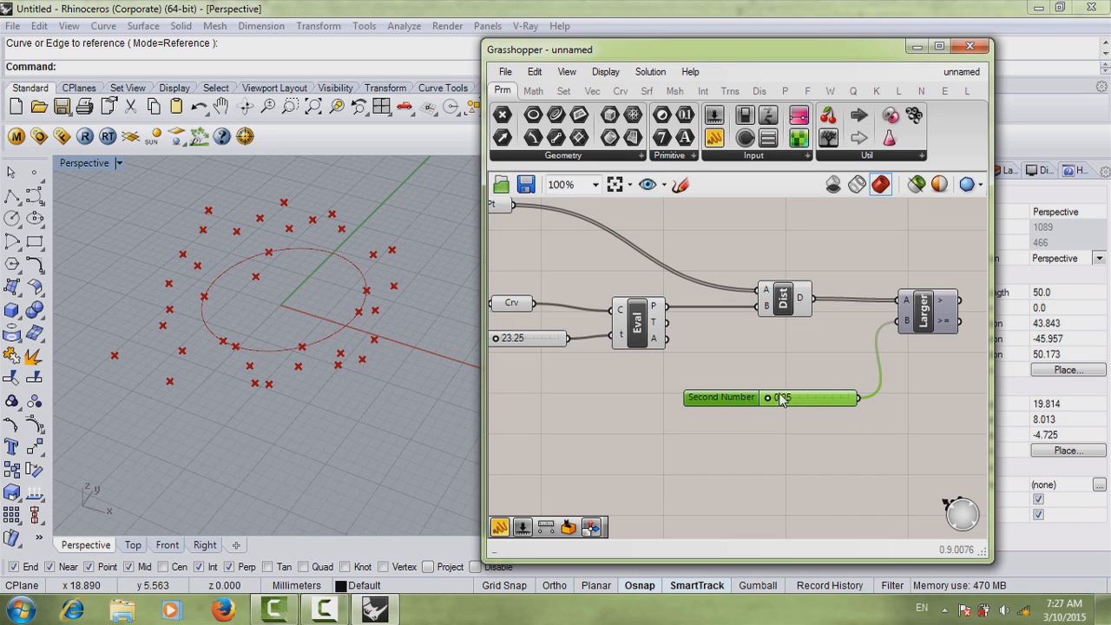
Step: Set the Second Number slider feeding the Larger Than component to 11.35
drag(774, 400, 763, 380)
scroll(794, 387, down, 3)
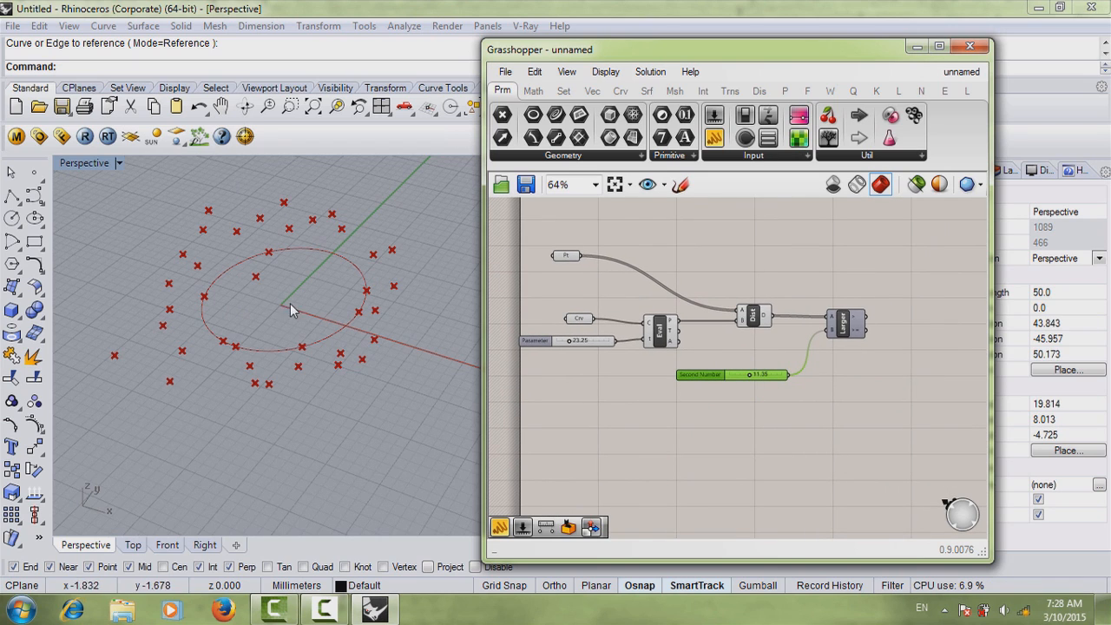
right_drag(813, 364, 810, 396)
scroll(810, 395, up, 2)
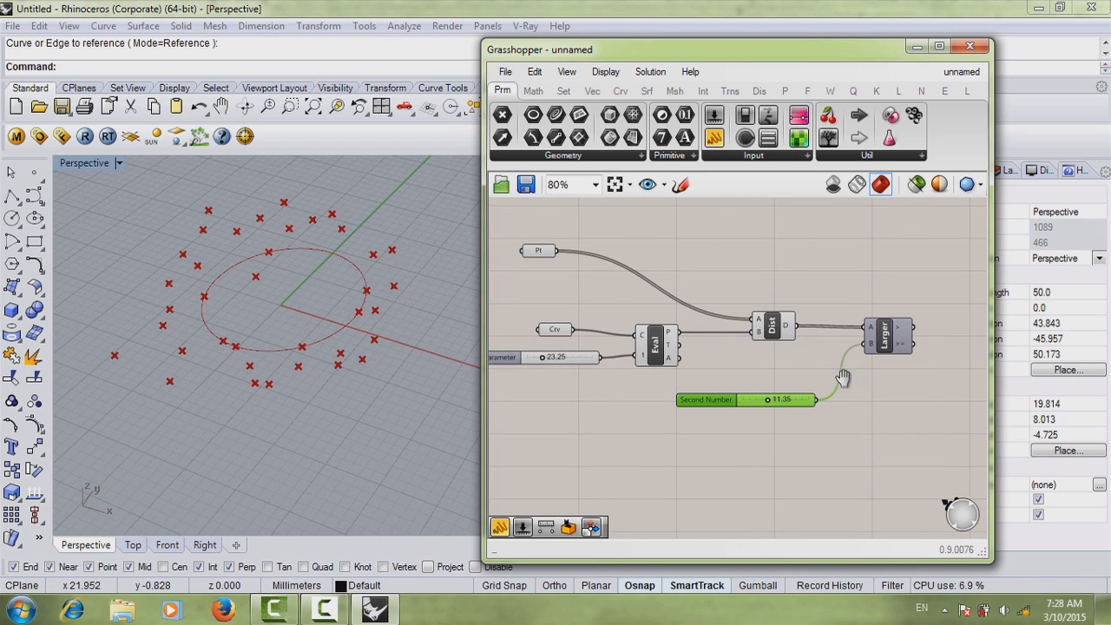
Step: Move the Second Number slider slightly closer to the B input of the Larger Than component
drag(783, 400, 799, 388)
right_drag(851, 403, 853, 377)
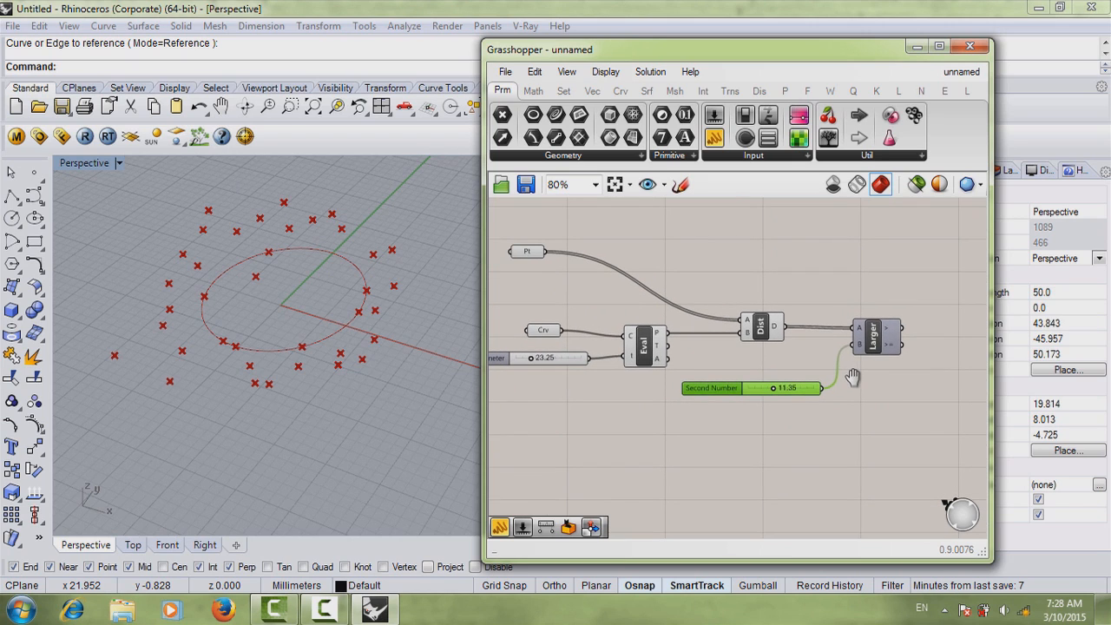
mouse_move(889, 333)
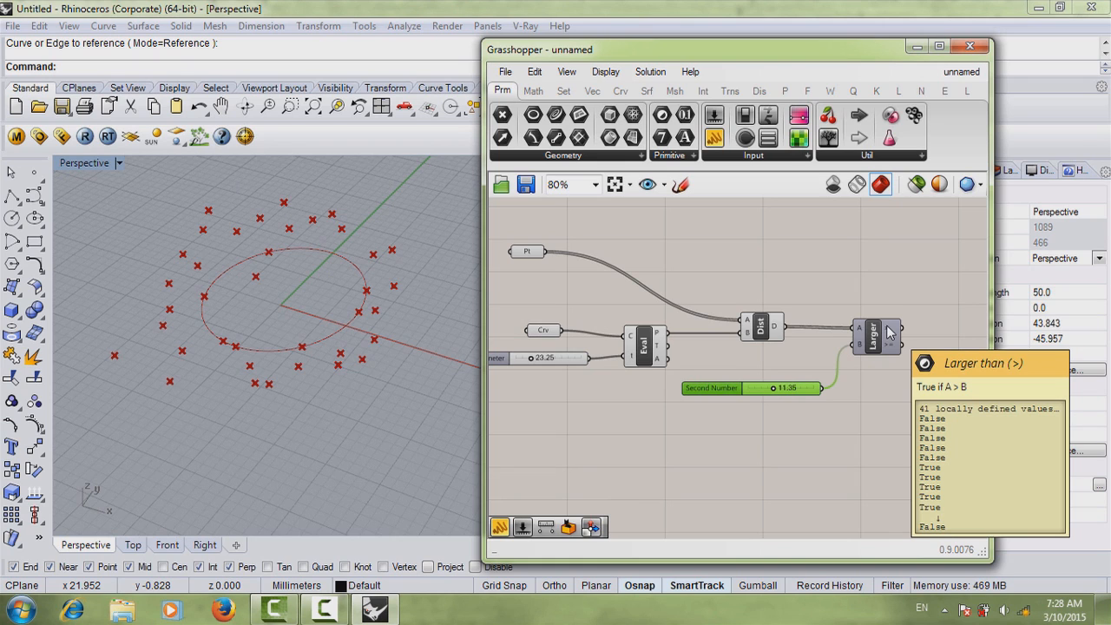
Step: Add a Panel beside the Larger Than component and connect its comparison output to the panel
right_drag(933, 426, 874, 422)
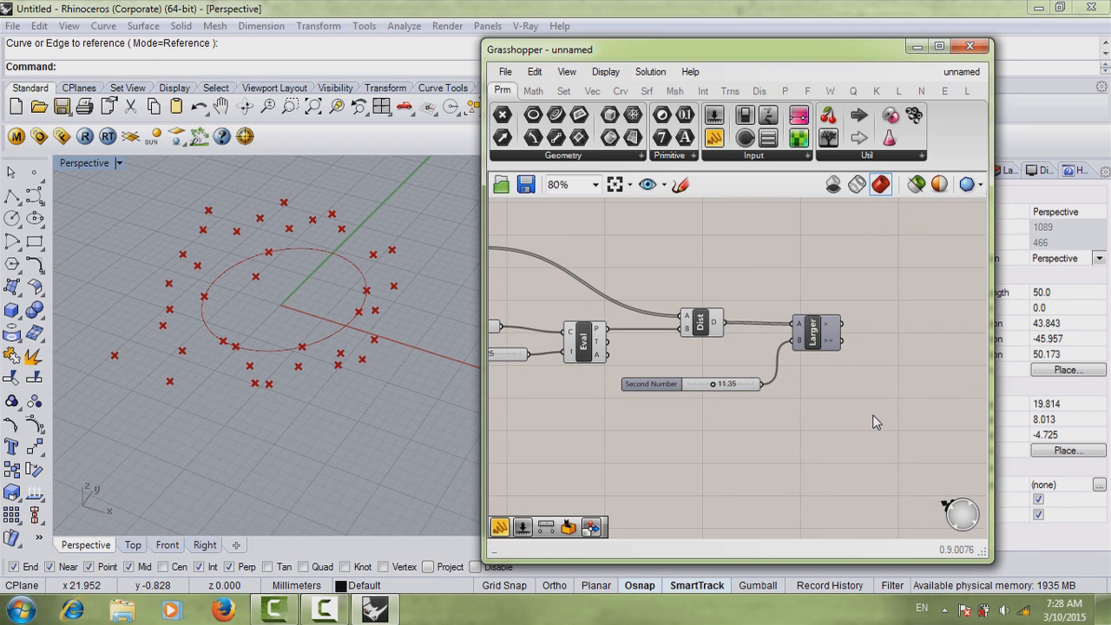
double_click(873, 421)
text(panel)
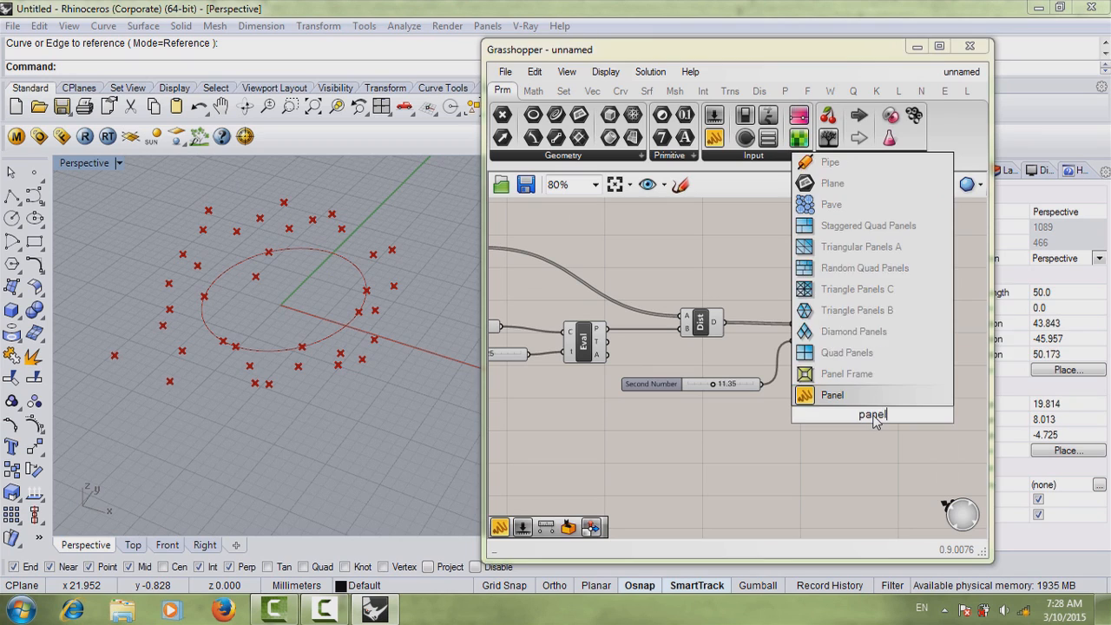
key(Return)
drag(875, 420, 923, 321)
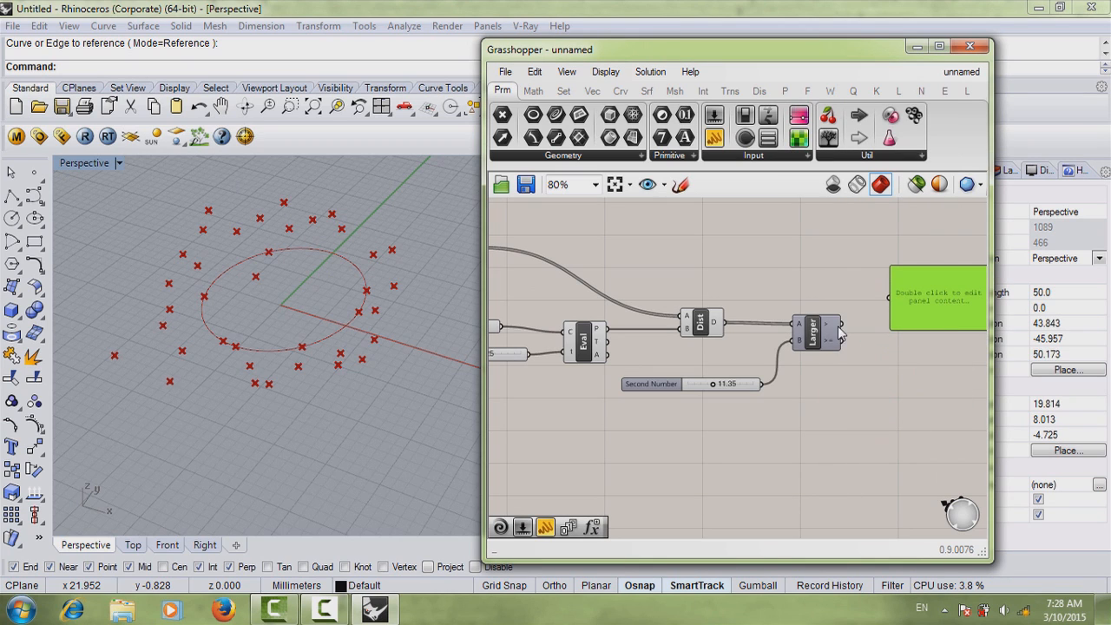
drag(840, 333, 890, 469)
scroll(872, 323, up, 1)
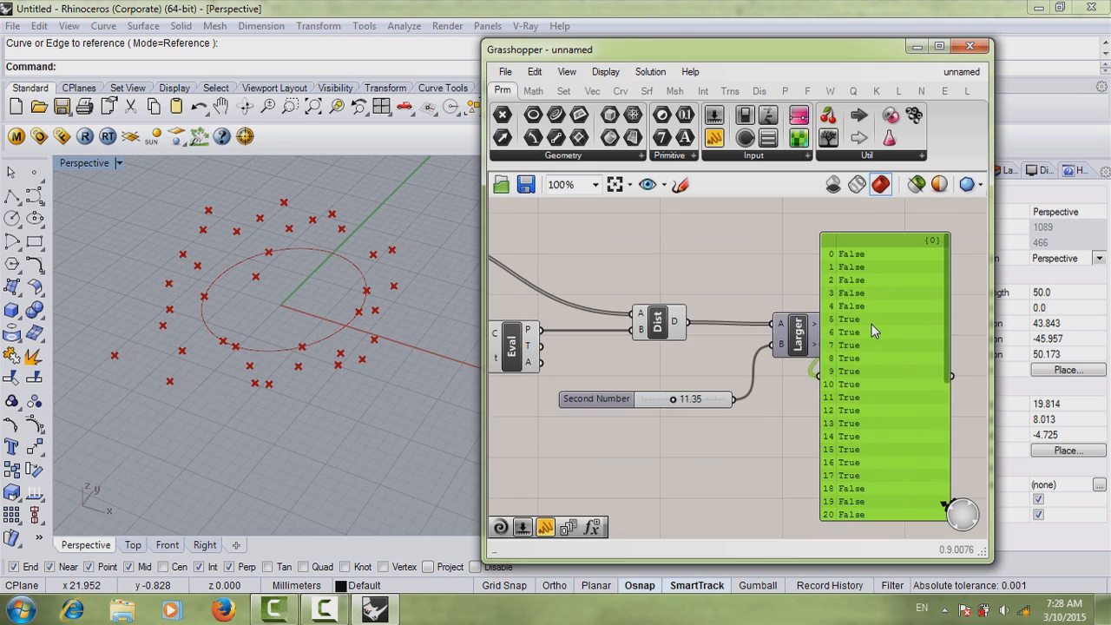
Step: Set the Second Number slider to 15.85 to compare the true/false list, and delete the panel
right_drag(872, 324, 889, 307)
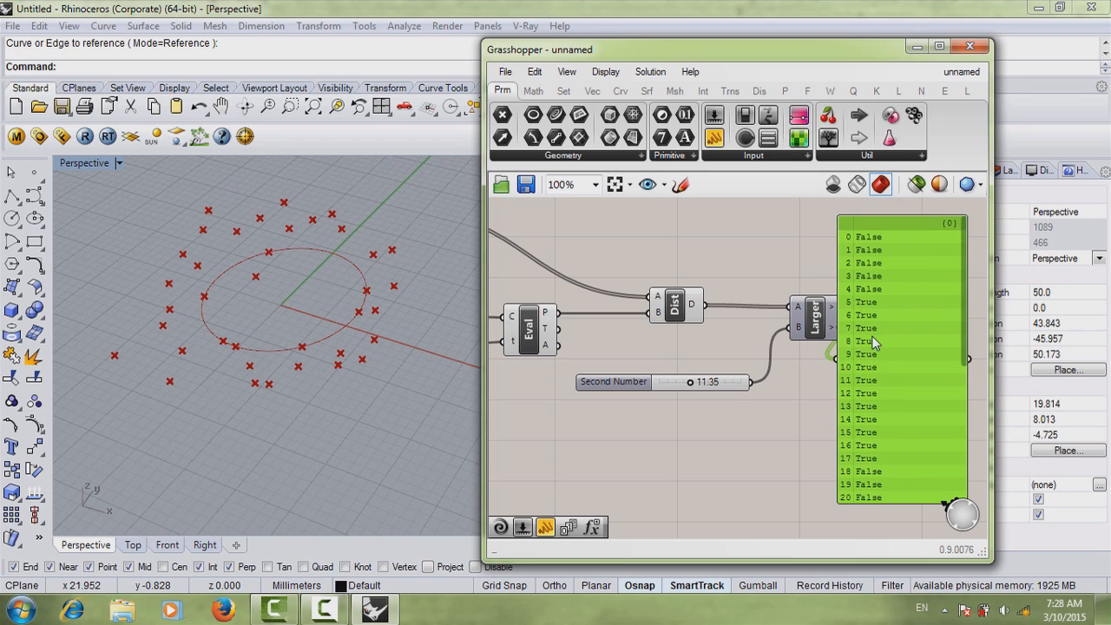
drag(873, 343, 902, 338)
drag(678, 382, 698, 389)
right_drag(738, 404, 702, 395)
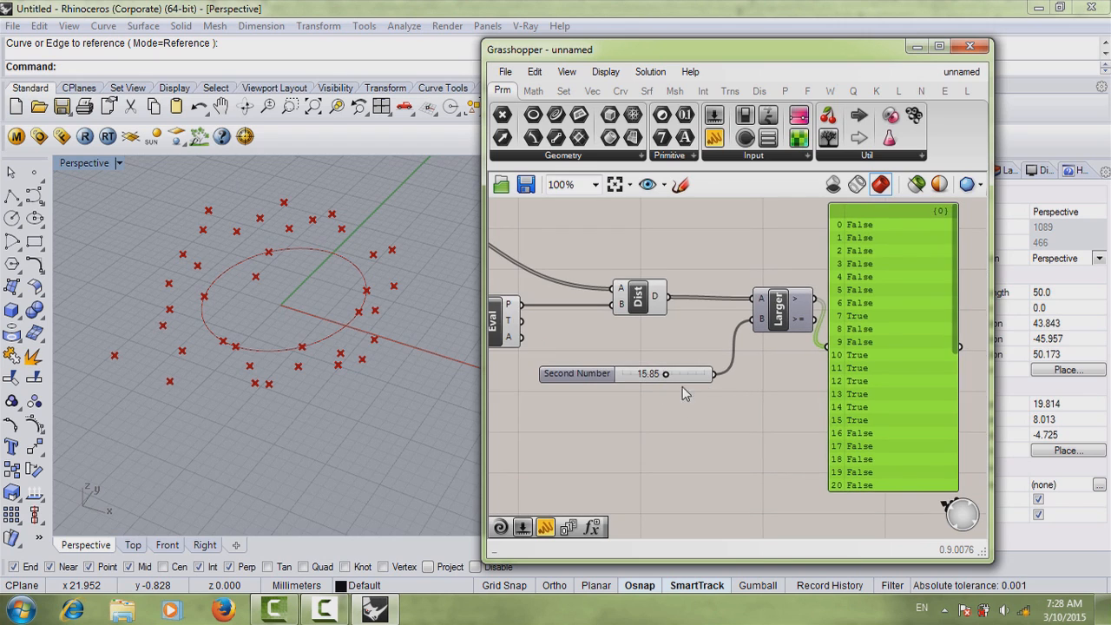
key(Delete)
scroll(841, 377, down, 2)
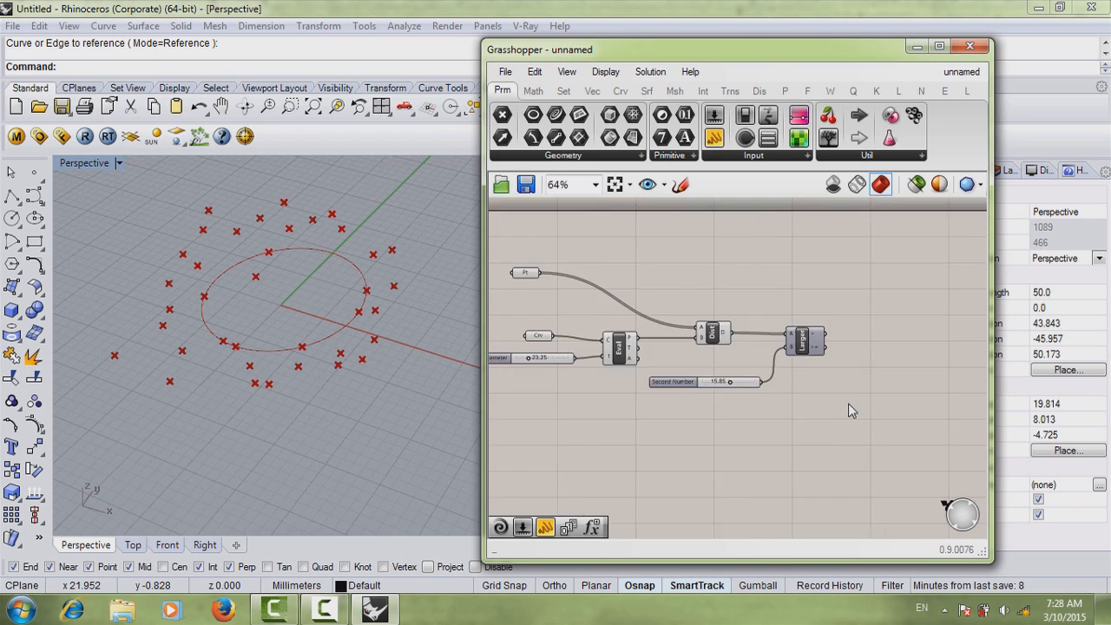
Step: Add a Cull Pattern component and place it above and to the right of the Larger Than component
right_drag(876, 403, 783, 381)
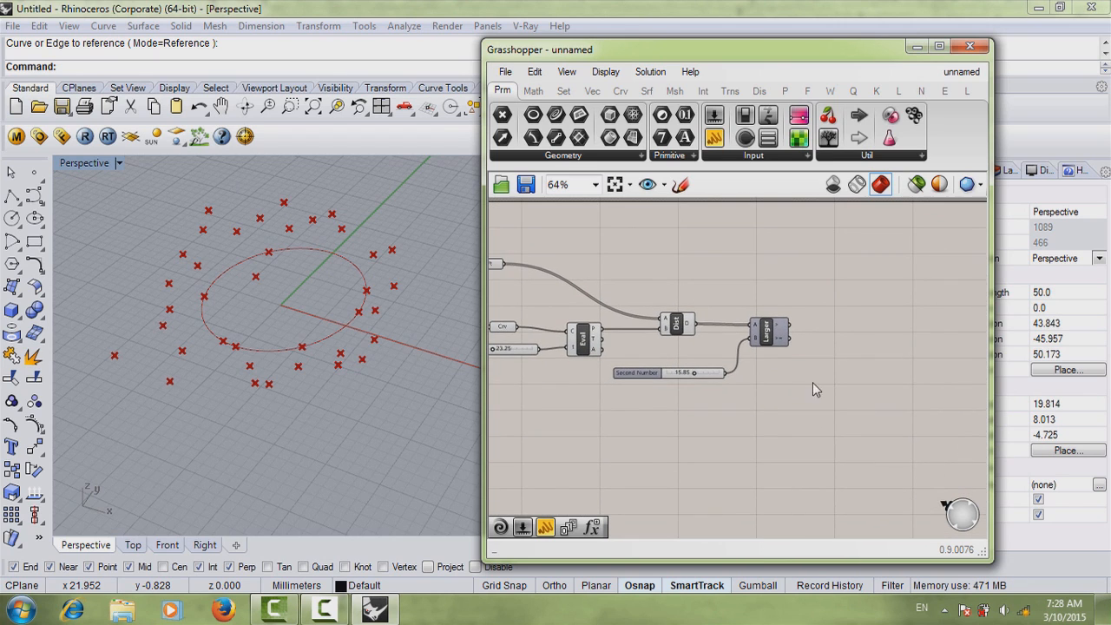
double_click(848, 341)
text(cull)
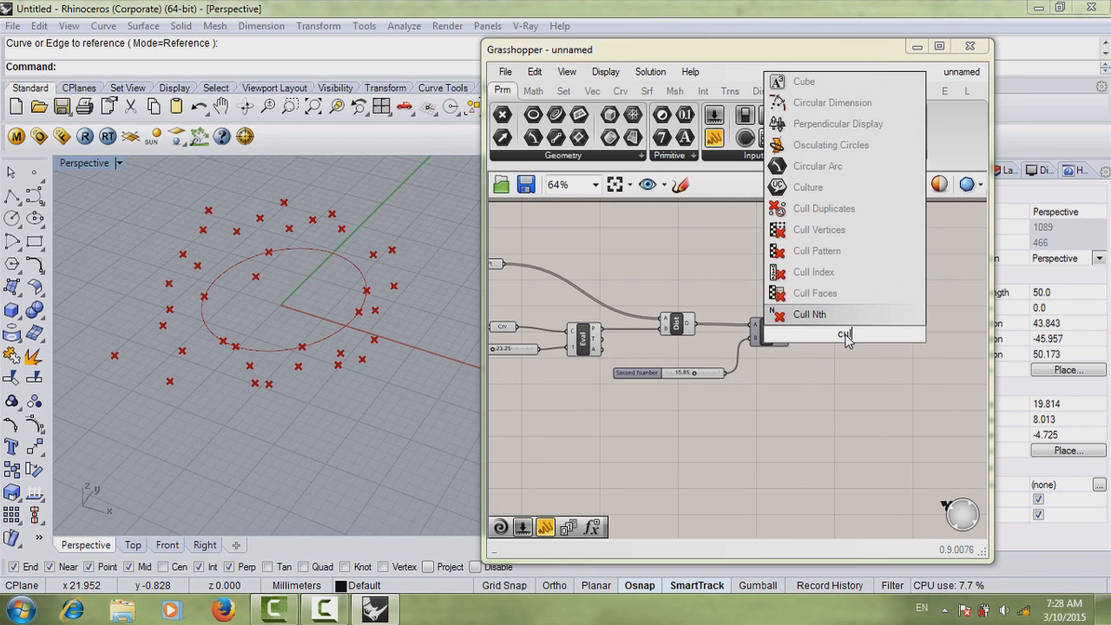
text(patt)
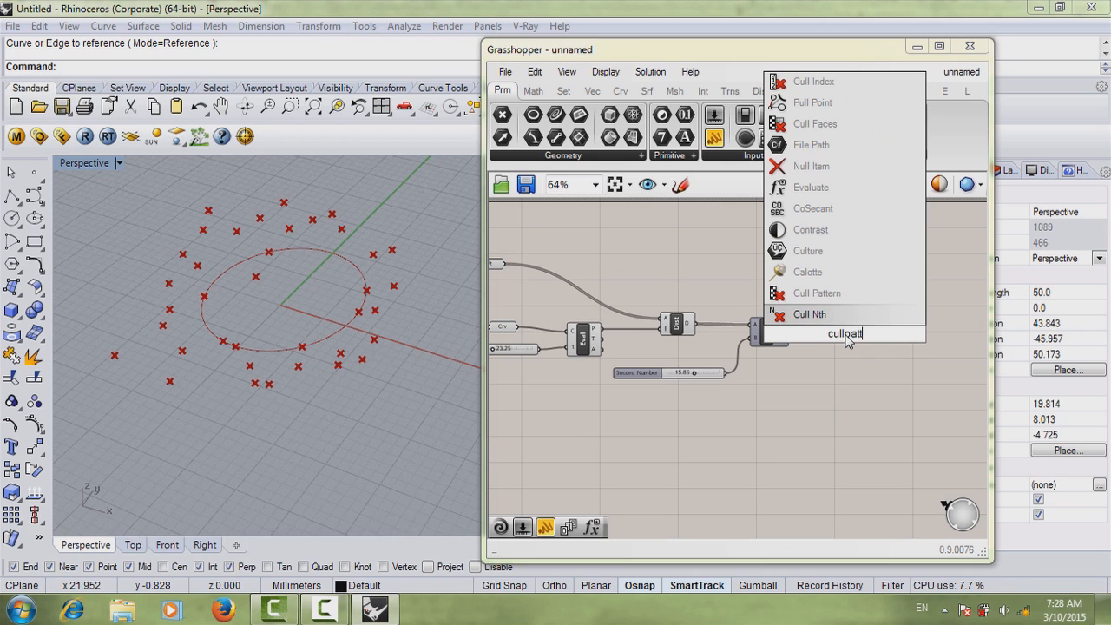
key(Return)
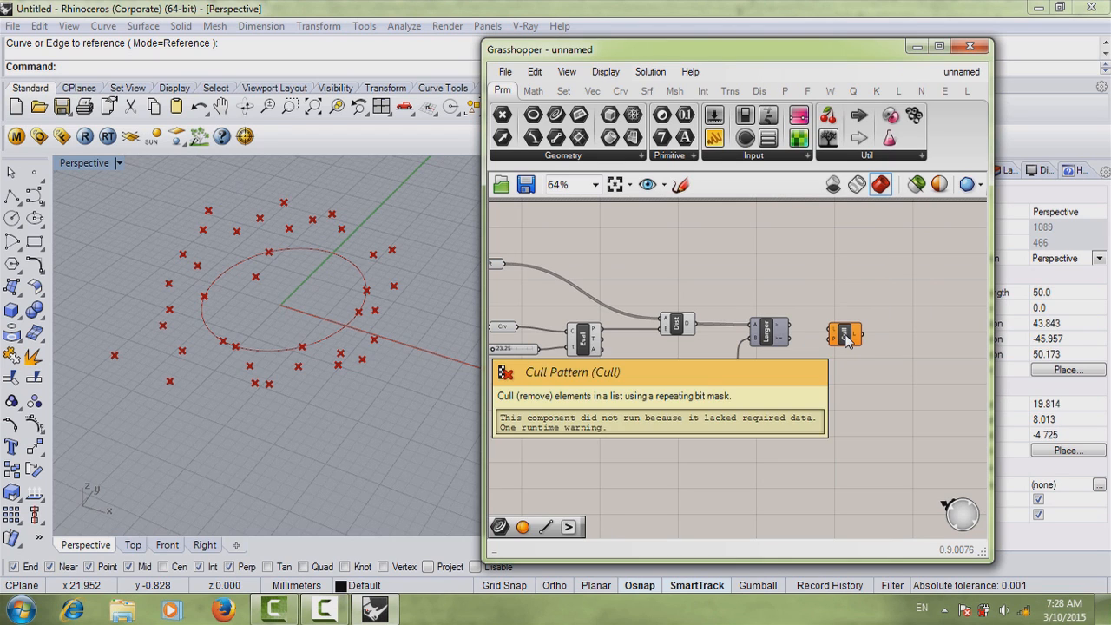
drag(845, 335, 843, 280)
scroll(840, 323, up, 1)
right_drag(840, 323, 940, 334)
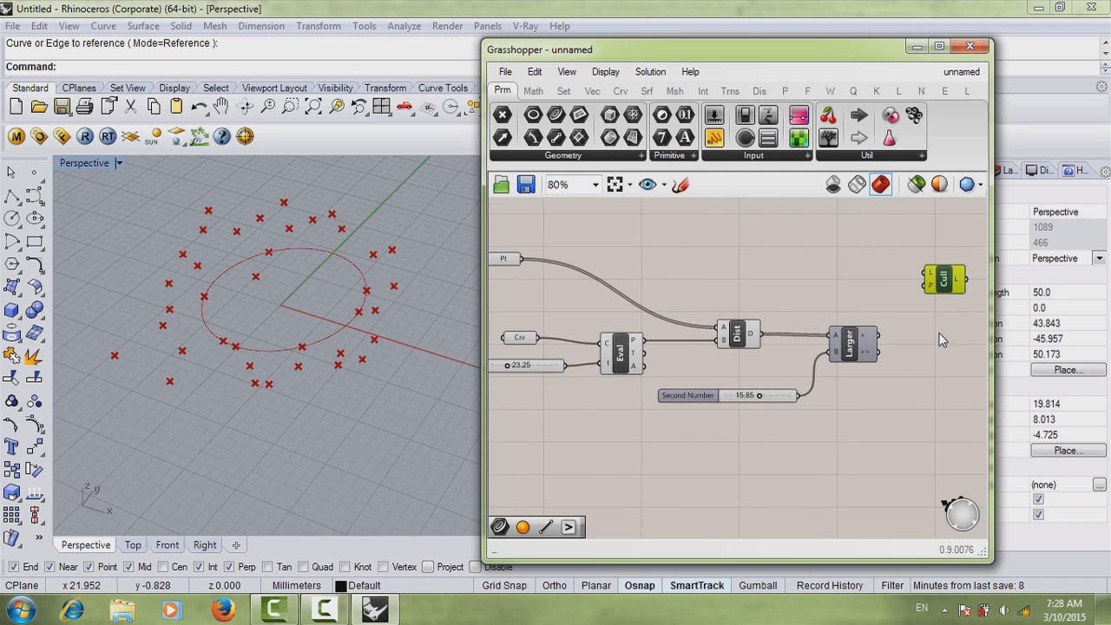
Step: Connect the Pt parameter to list input L of Cull Pattern and move Pt slightly higher on the canvas
scroll(940, 334, down, 1)
scroll(900, 334, up, 1)
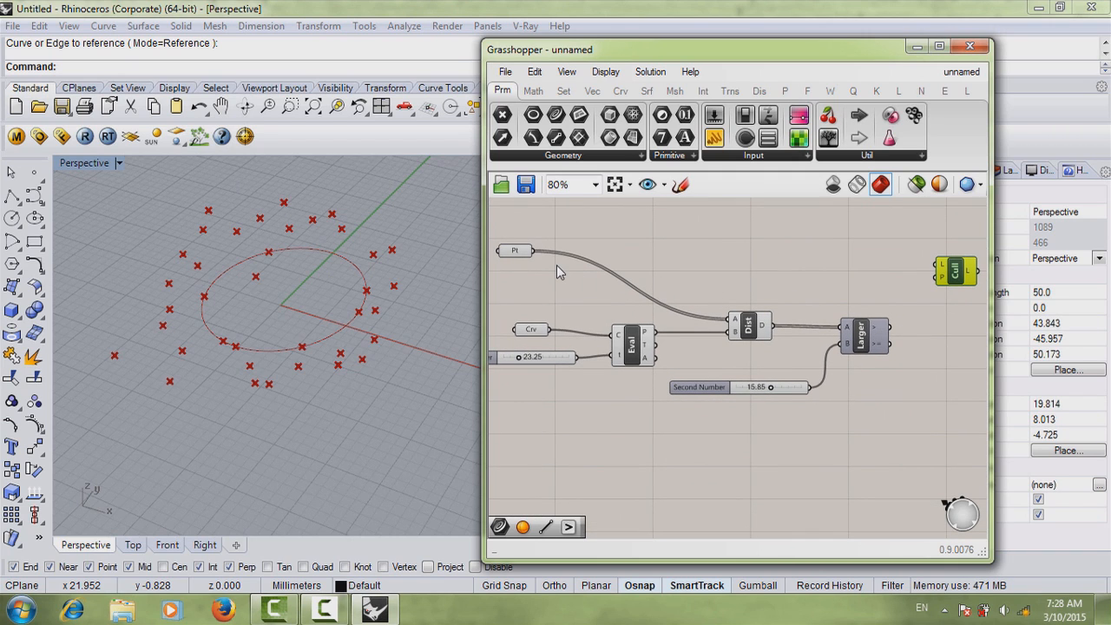
click(523, 249)
drag(526, 250, 939, 265)
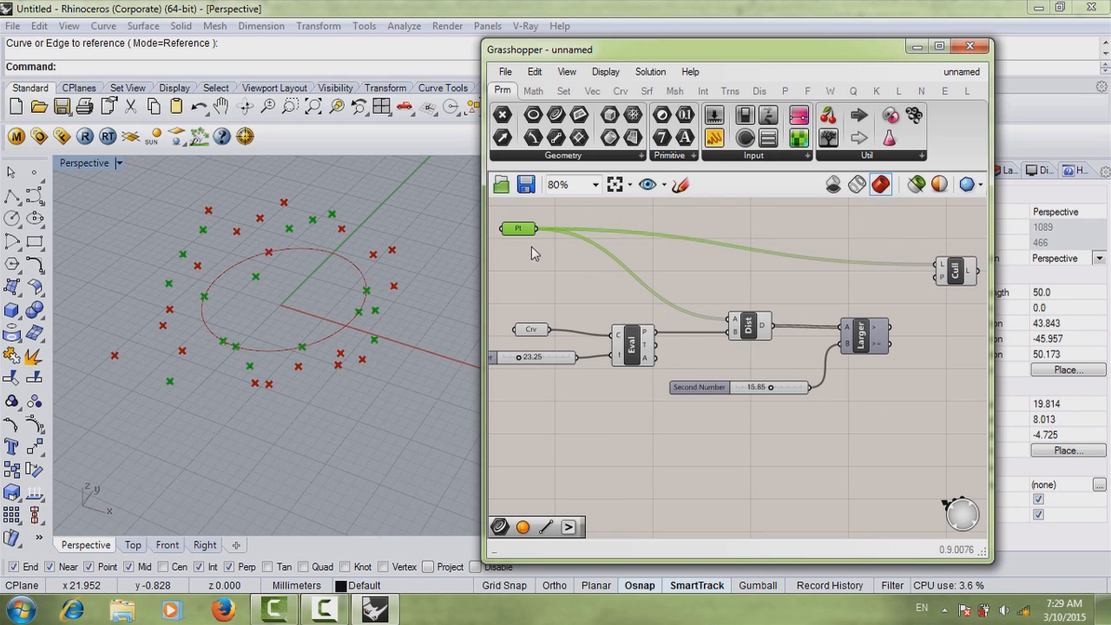
mouse_move(734, 307)
right_down()
mouse_move(726, 291)
mouse_move(756, 308)
mouse_move(746, 301)
right_up()
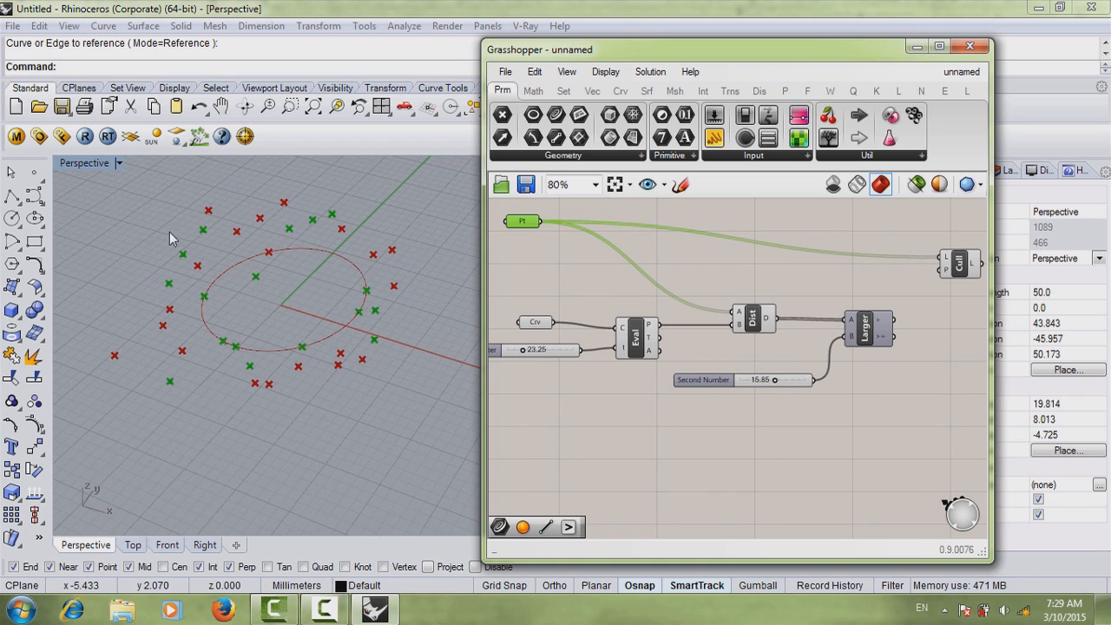
Step: Connect the > output of Larger Than to pattern input P of Cull Pattern, shifting Larger Than slightly up and left
right_drag(689, 315, 637, 307)
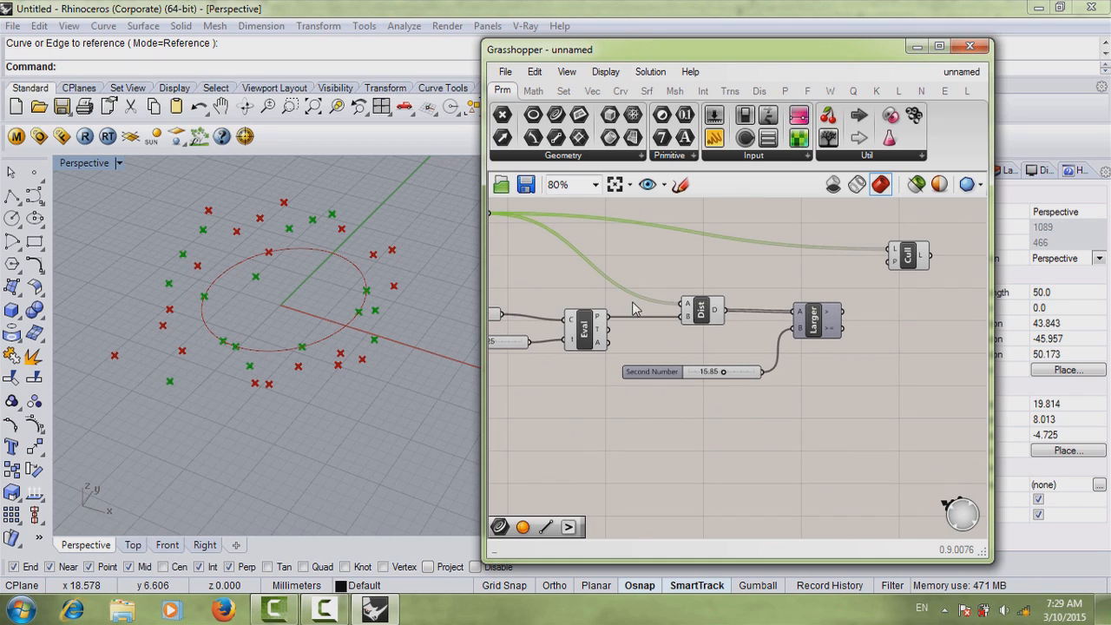
right_drag(700, 352, 699, 343)
click(851, 338)
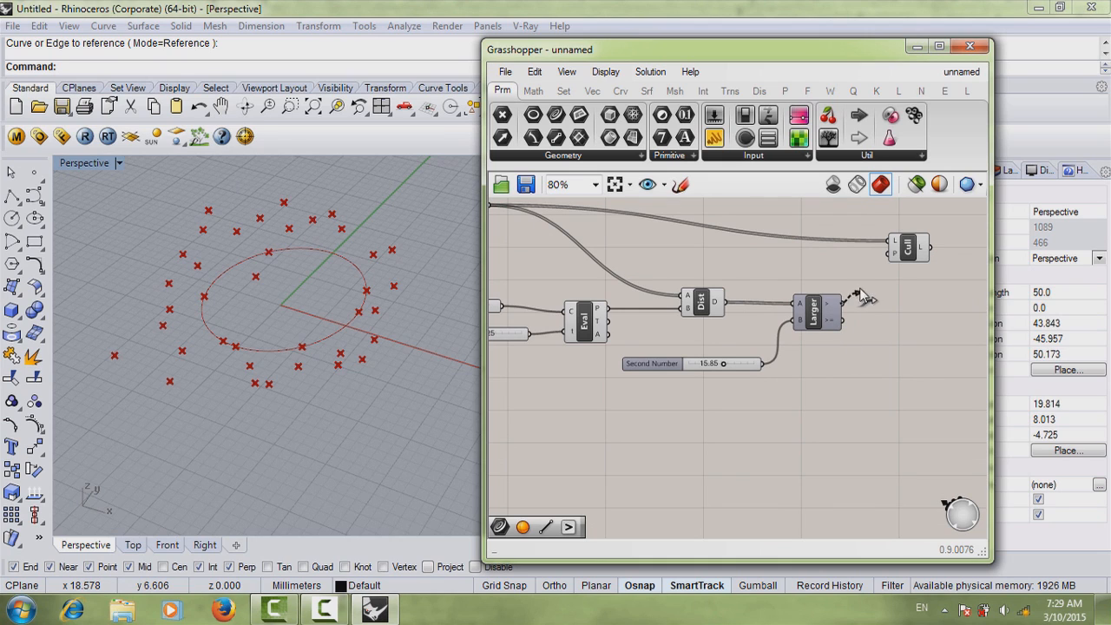
right_drag(823, 287, 931, 291)
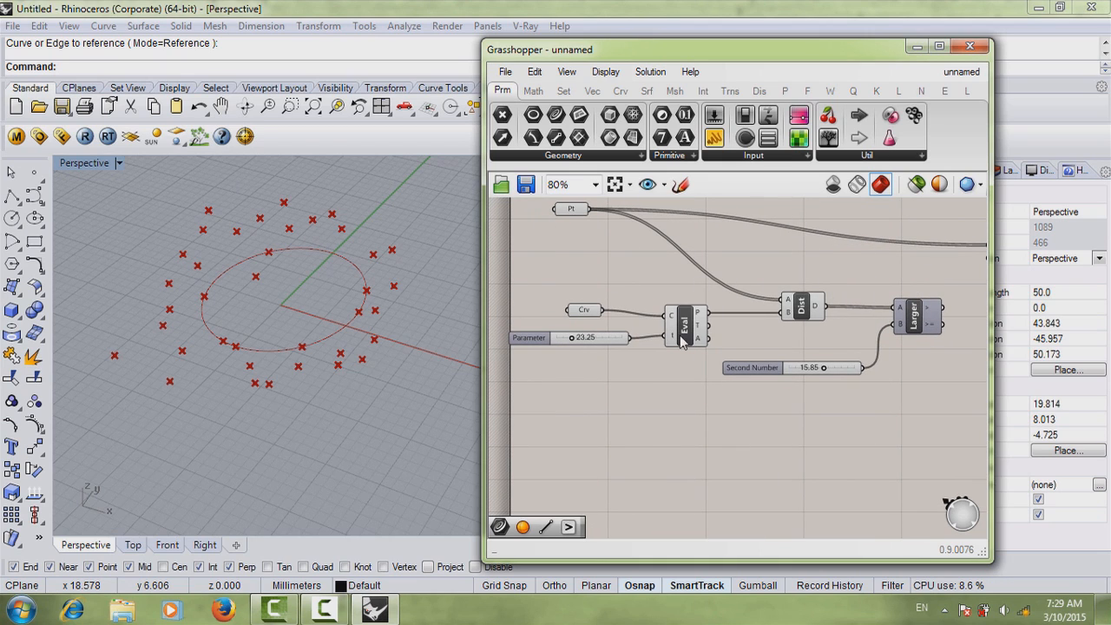
right_drag(909, 322, 834, 322)
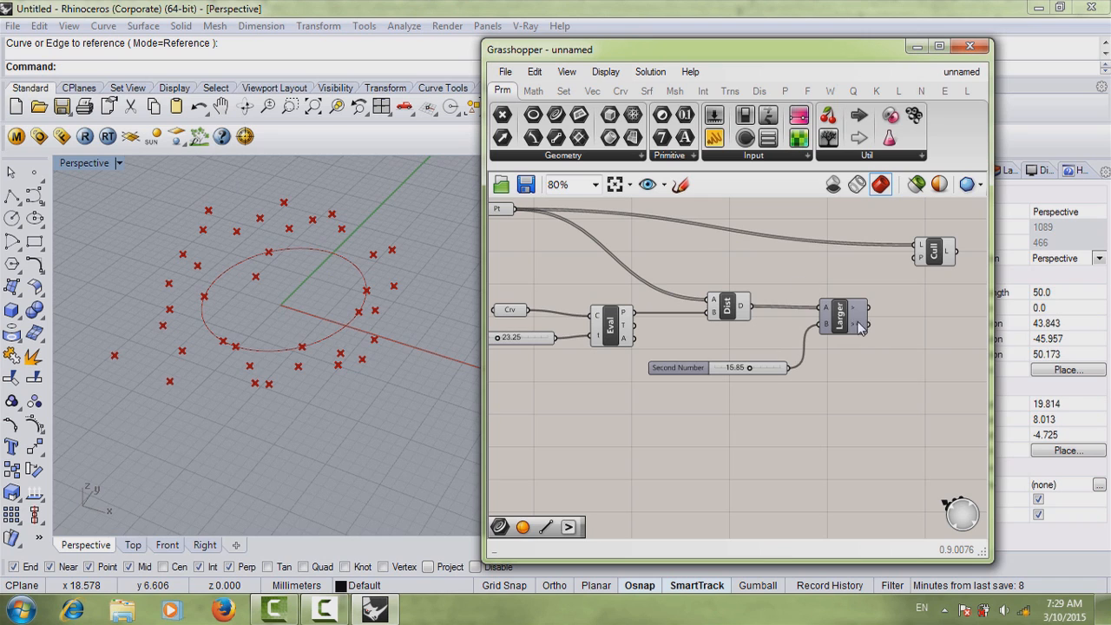
drag(849, 324, 920, 264)
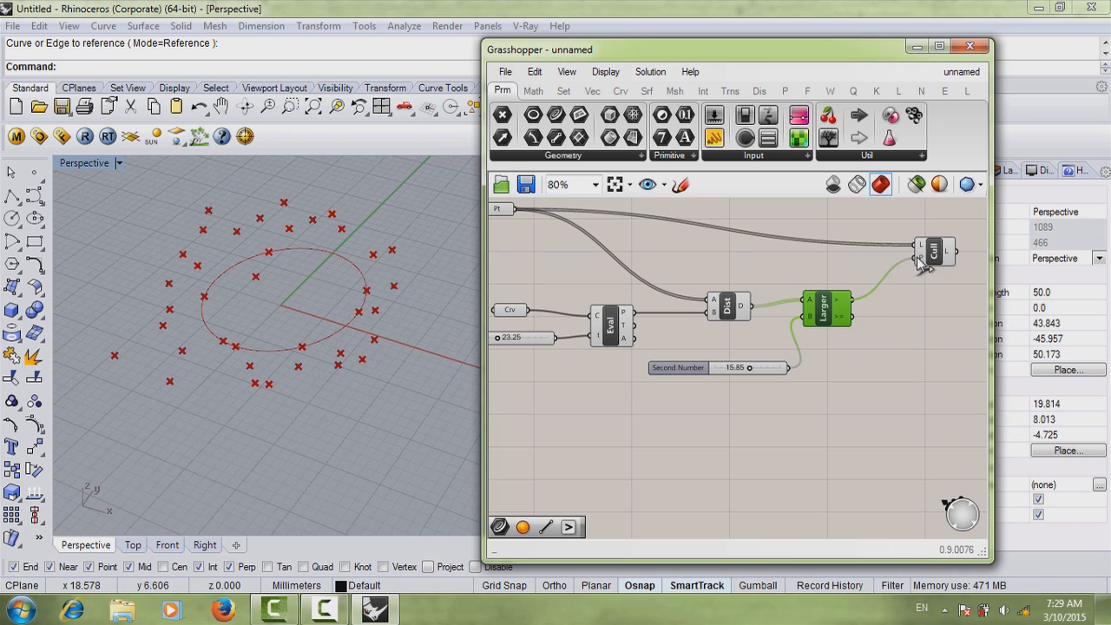
right_drag(862, 292, 900, 290)
click(857, 284)
Step: Add a Sphere component beside Cull Pattern and connect the culled list output L to its base input B
scroll(807, 322, down, 2)
right_drag(806, 322, 776, 315)
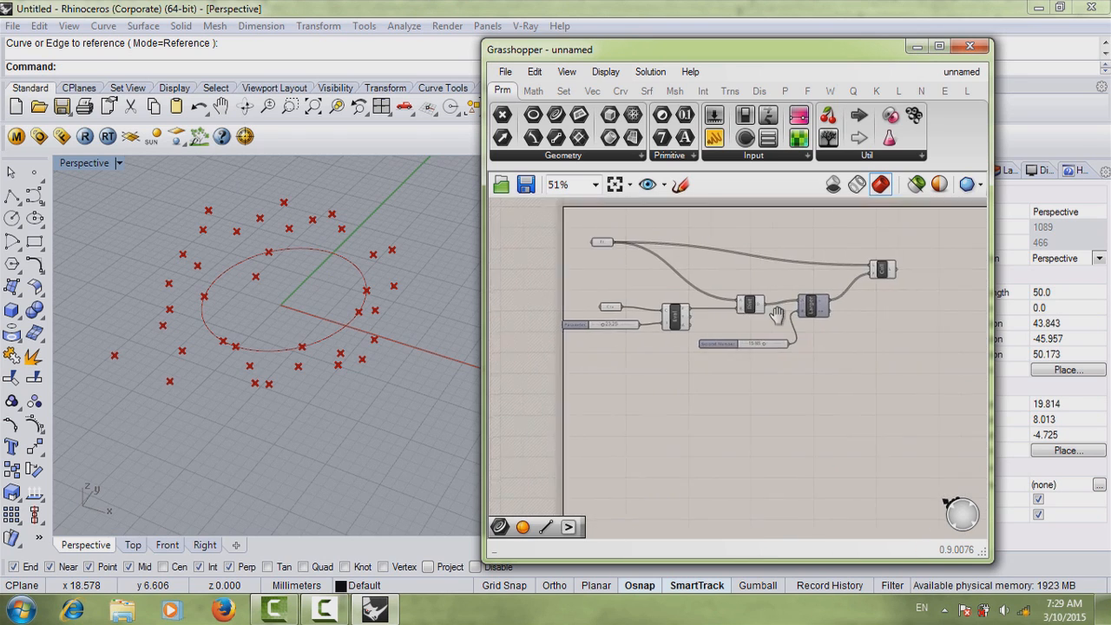
scroll(904, 288, up, 2)
right_drag(904, 288, 871, 300)
double_click(942, 306)
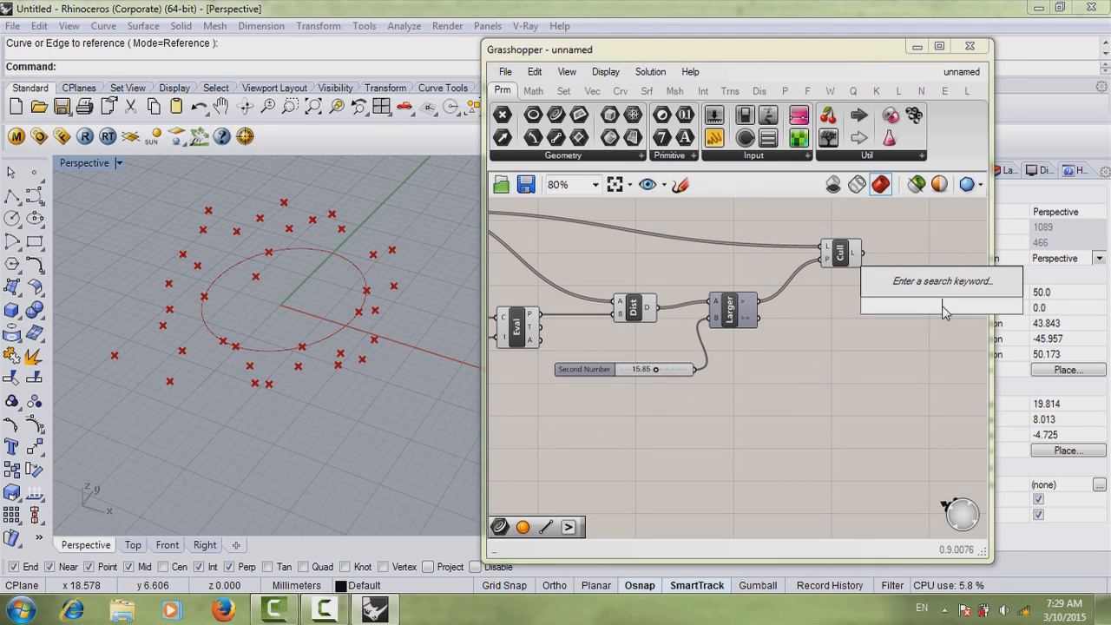
text(s)
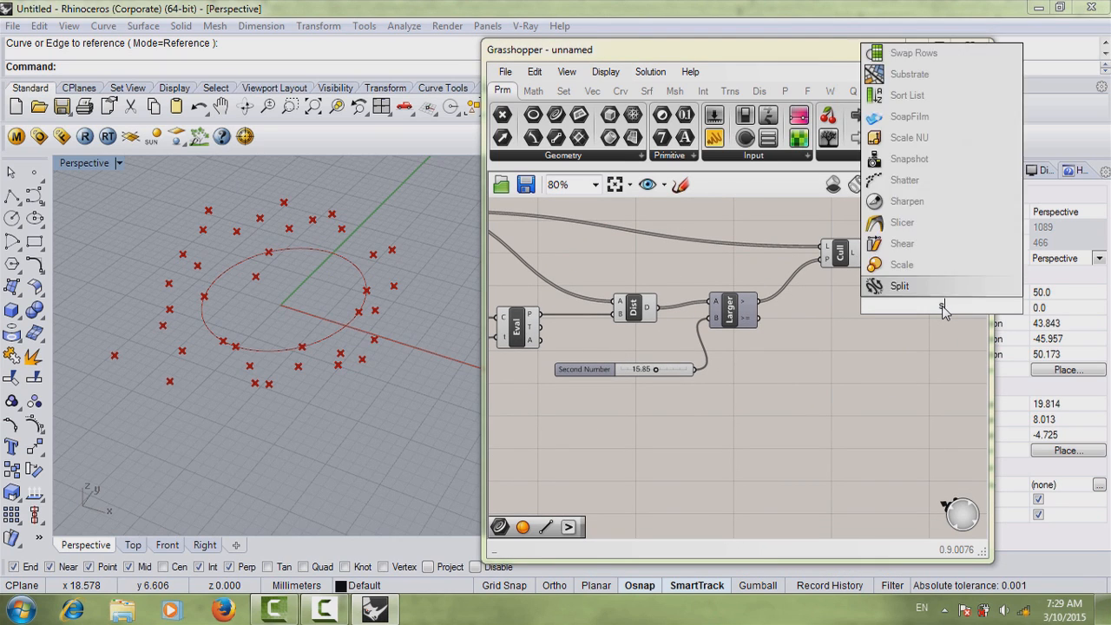
text(phere)
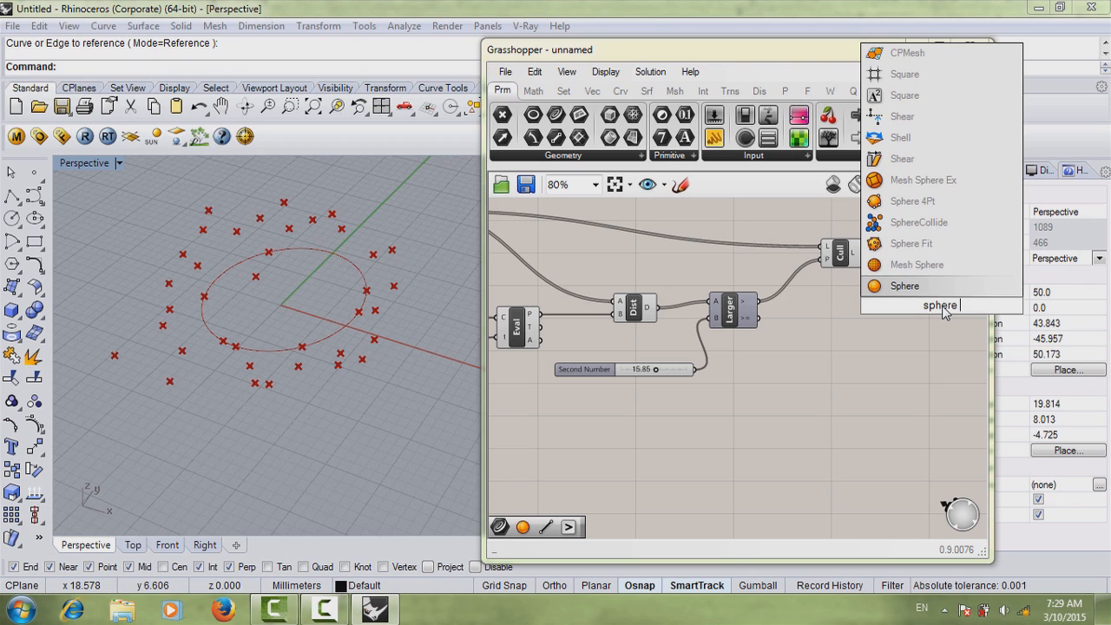
key(Return)
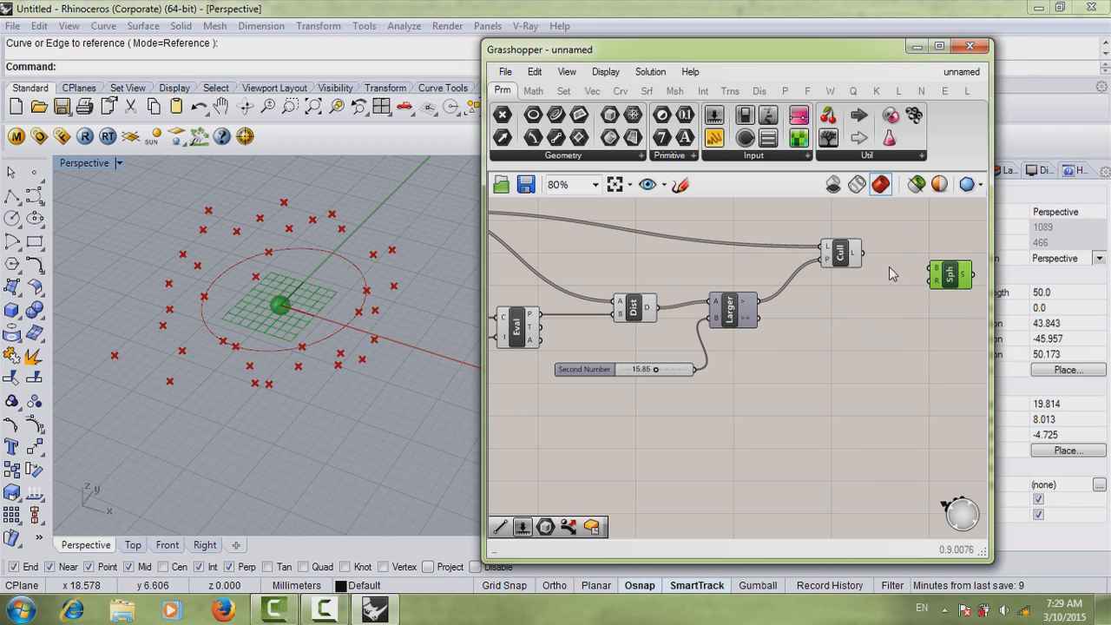
drag(871, 262, 932, 270)
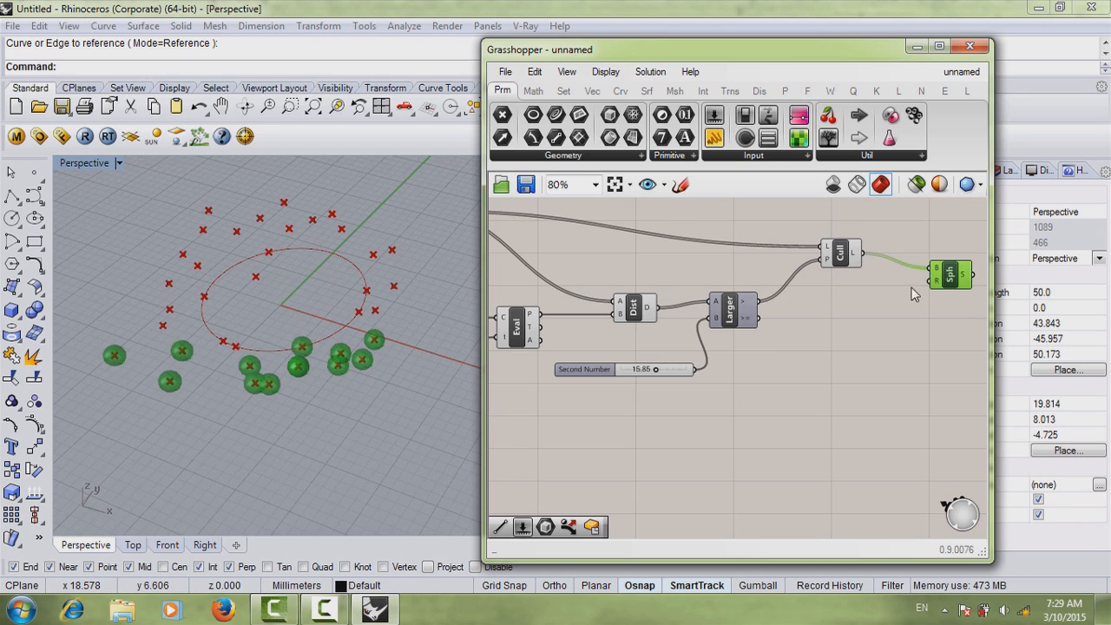
Step: Select the Evaluate Curve component to highlight its point, and set the Second Number threshold slider to 13.75
click(844, 318)
scroll(843, 312, down, 1)
right_drag(844, 312, 871, 309)
scroll(844, 314, up, 1)
scroll(867, 321, down, 1)
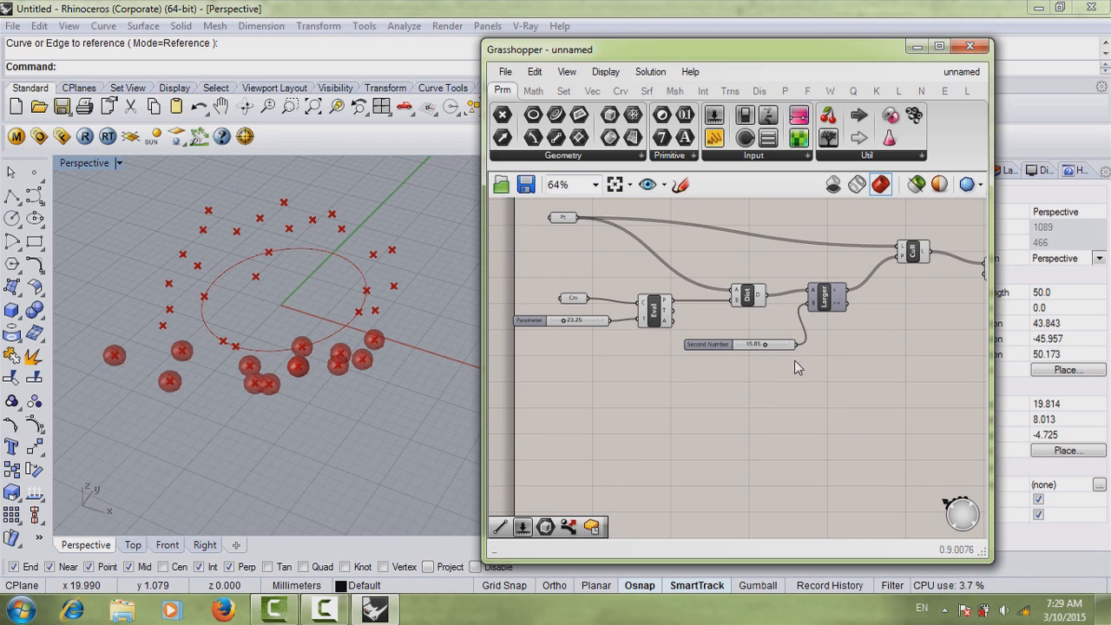
right_drag(782, 350, 748, 337)
scroll(725, 340, up, 3)
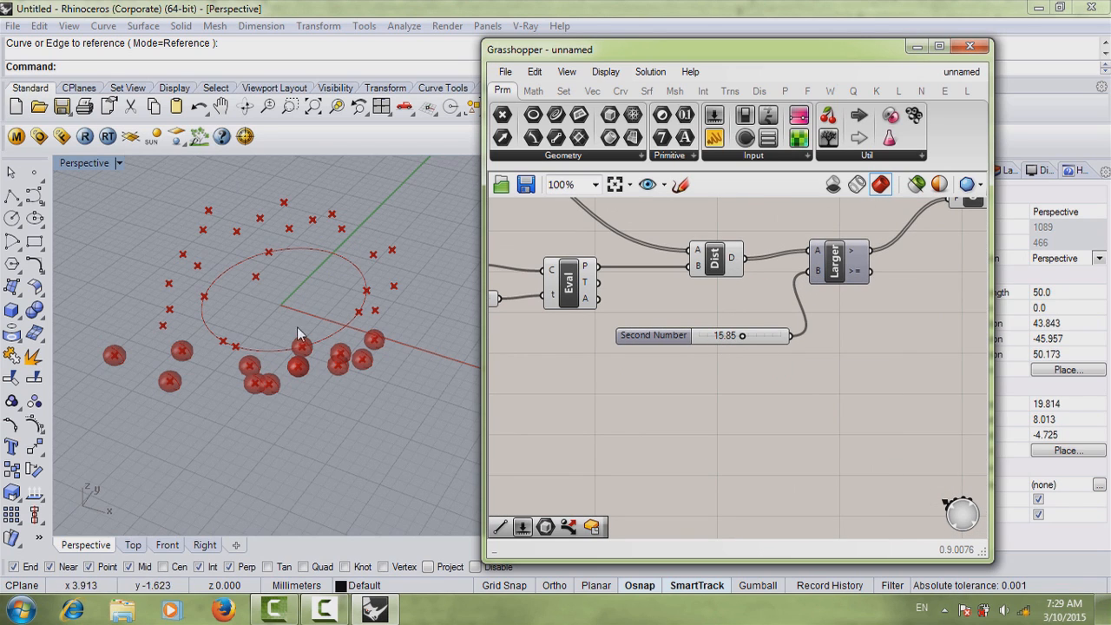
click(566, 281)
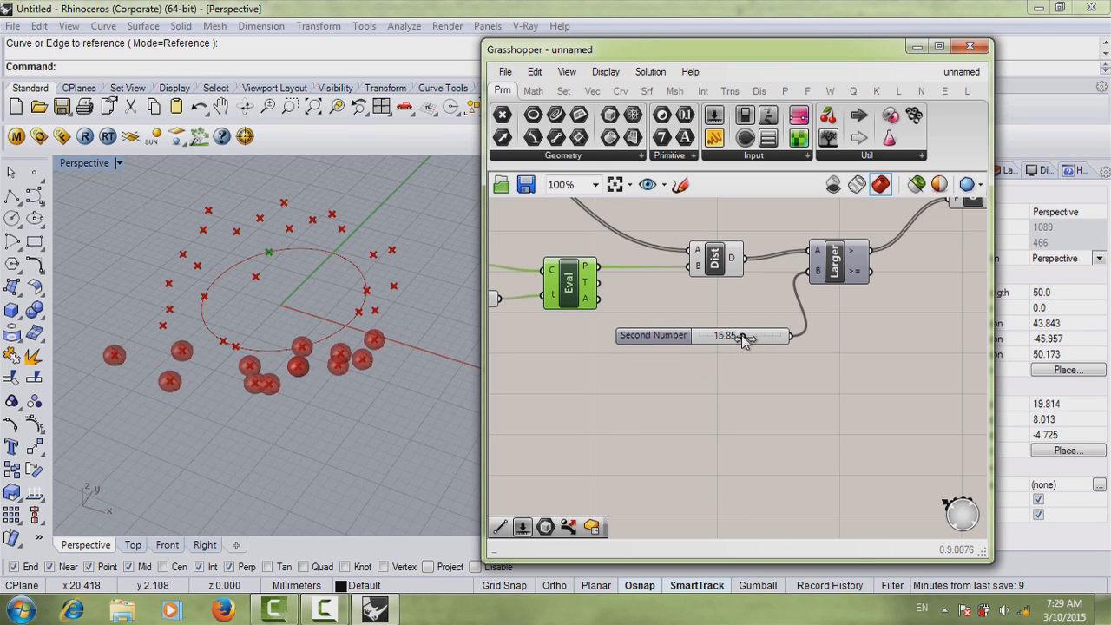
drag(741, 335, 735, 336)
right_drag(791, 343, 772, 344)
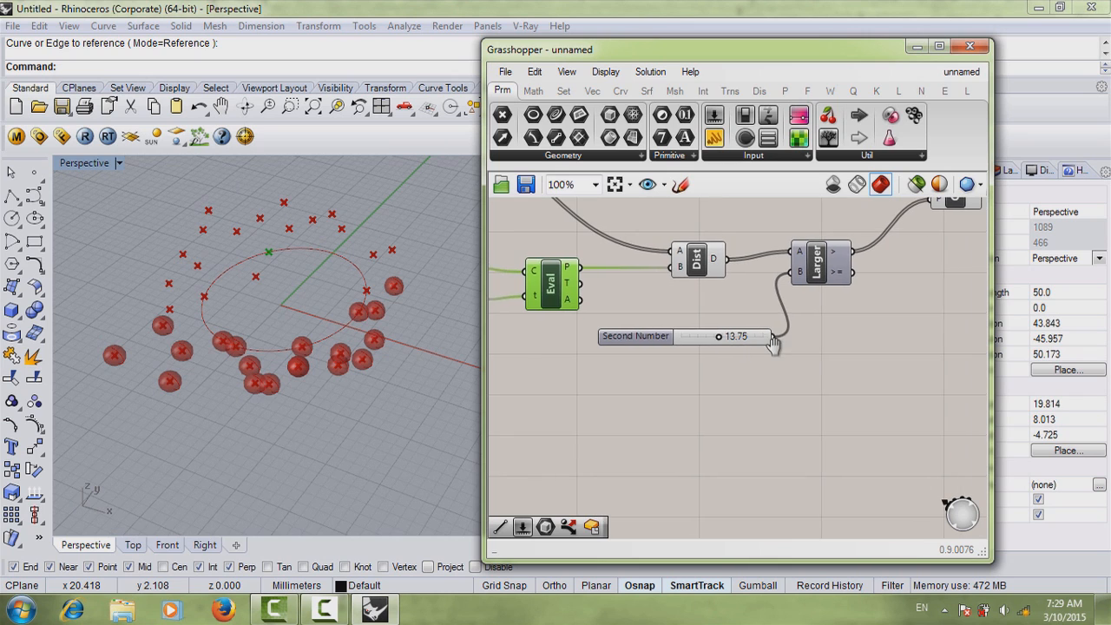
Step: Set the Parameter slider feeding the Evaluate Curve component to 27.25
scroll(734, 312, down, 3)
right_drag(734, 311, 563, 315)
scroll(675, 274, up, 2)
right_drag(675, 274, 977, 289)
scroll(834, 271, down, 1)
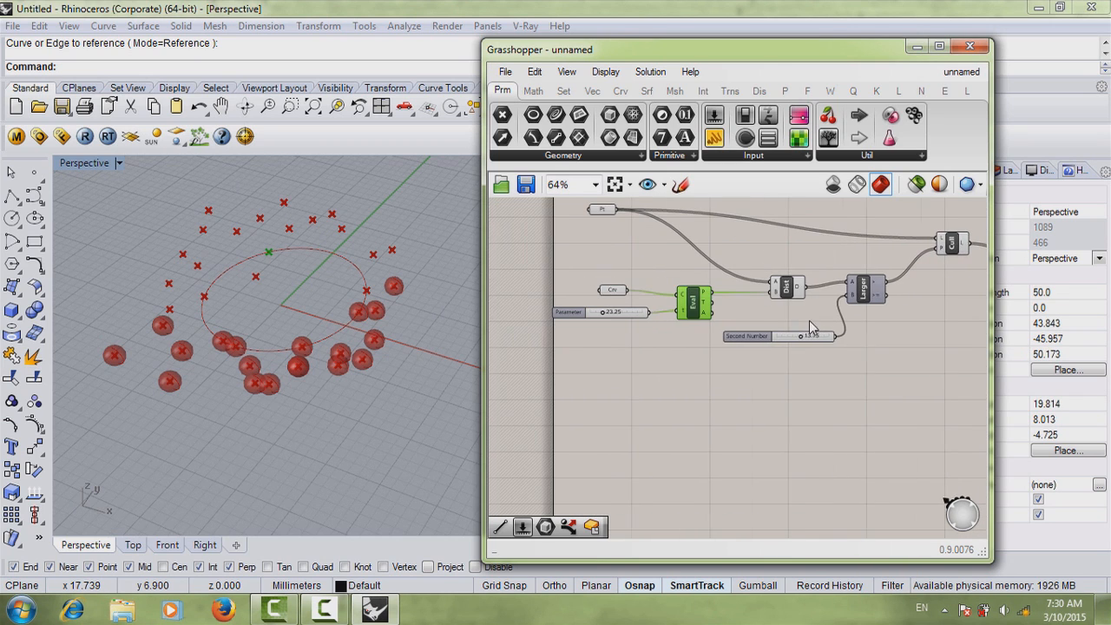
scroll(658, 314, up, 2)
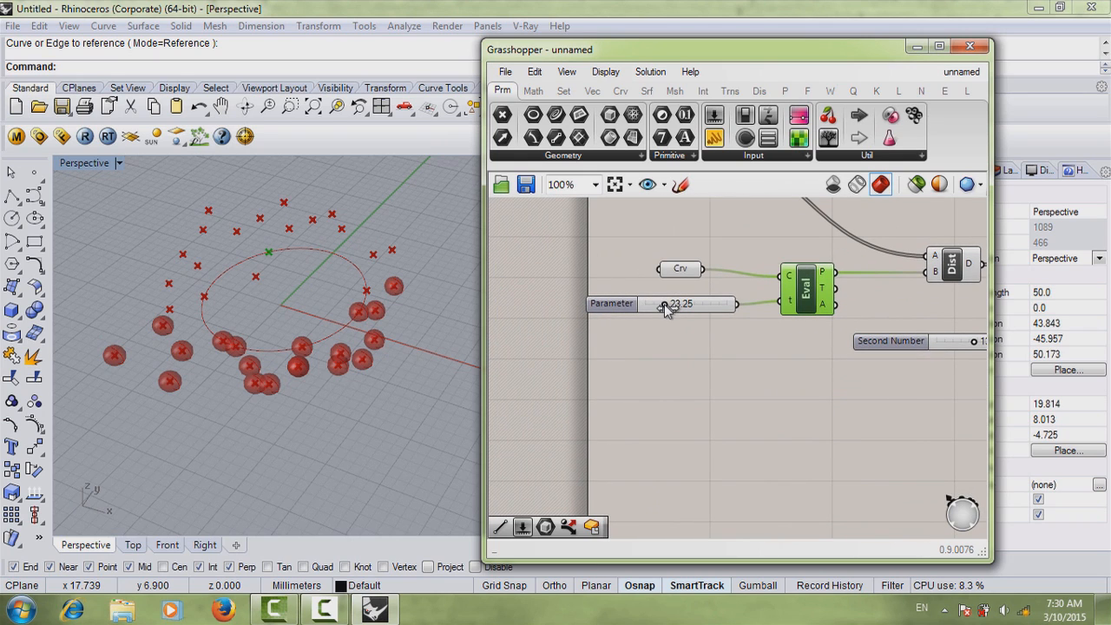
mouse_move(664, 305)
mouse_down()
mouse_move(638, 308)
mouse_move(668, 313)
mouse_up()
right_drag(918, 350, 854, 341)
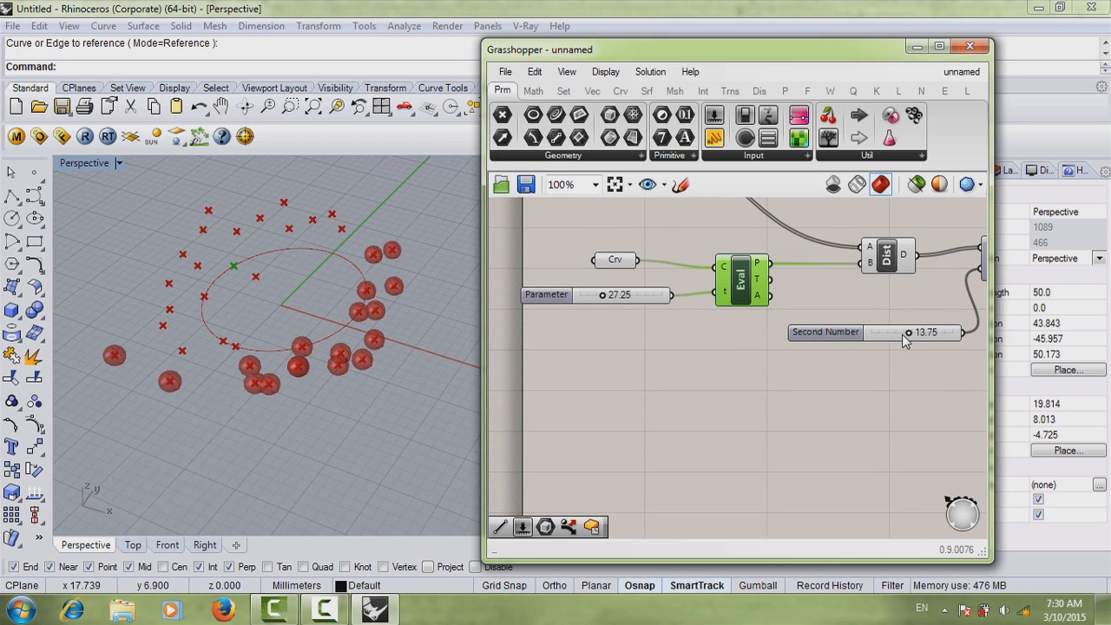
Step: Set the Second Number threshold slider to 15.55 and the Parameter slider feeding Evaluate Curve to 24.25
mouse_move(906, 335)
mouse_down()
mouse_move(894, 334)
mouse_move(912, 337)
mouse_up()
right_drag(680, 293, 715, 302)
mouse_move(639, 306)
mouse_down()
mouse_move(658, 305)
mouse_move(634, 304)
mouse_up()
right_drag(737, 348, 655, 336)
scroll(739, 354, down, 2)
scroll(785, 310, up, 1)
right_drag(786, 309, 620, 331)
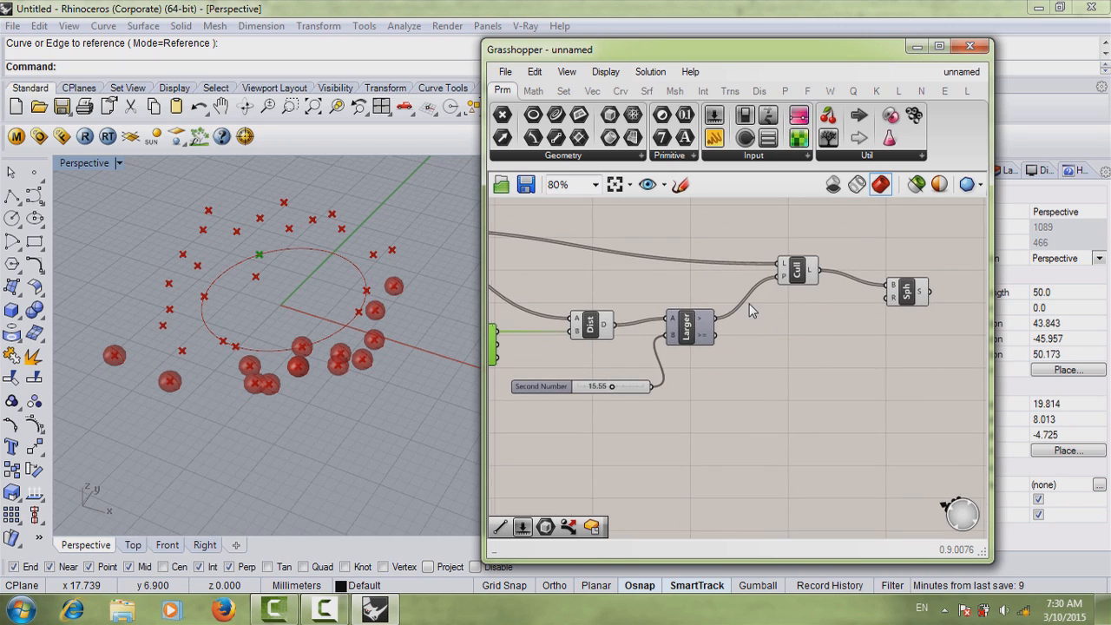
Step: Delete the Cull Pattern component between Larger Than and Sphere
drag(792, 276, 787, 255)
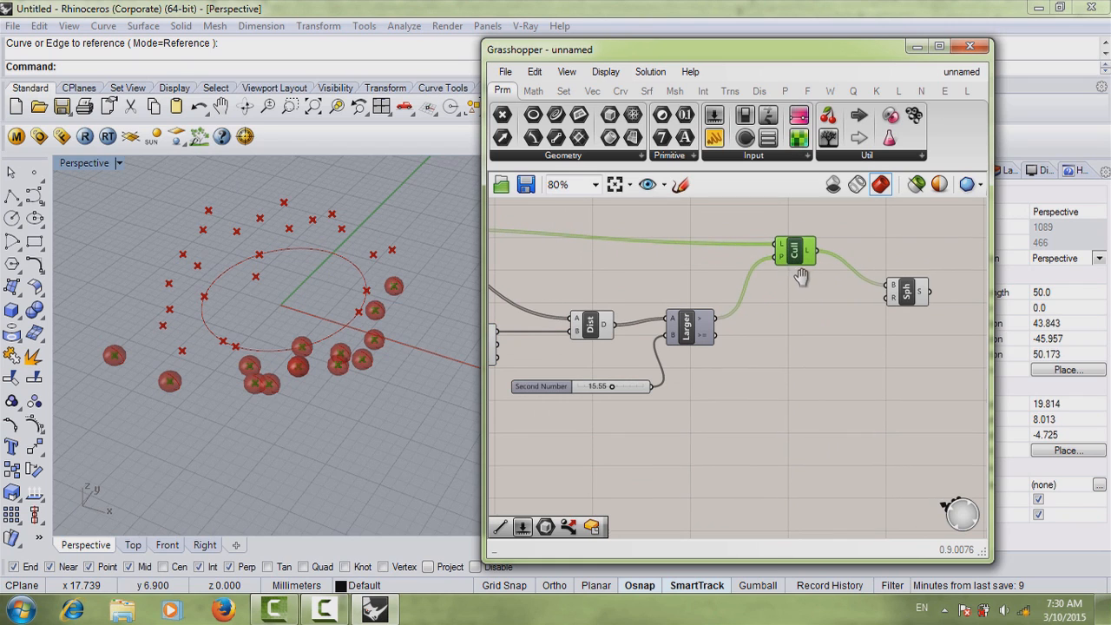
right_drag(783, 261, 813, 267)
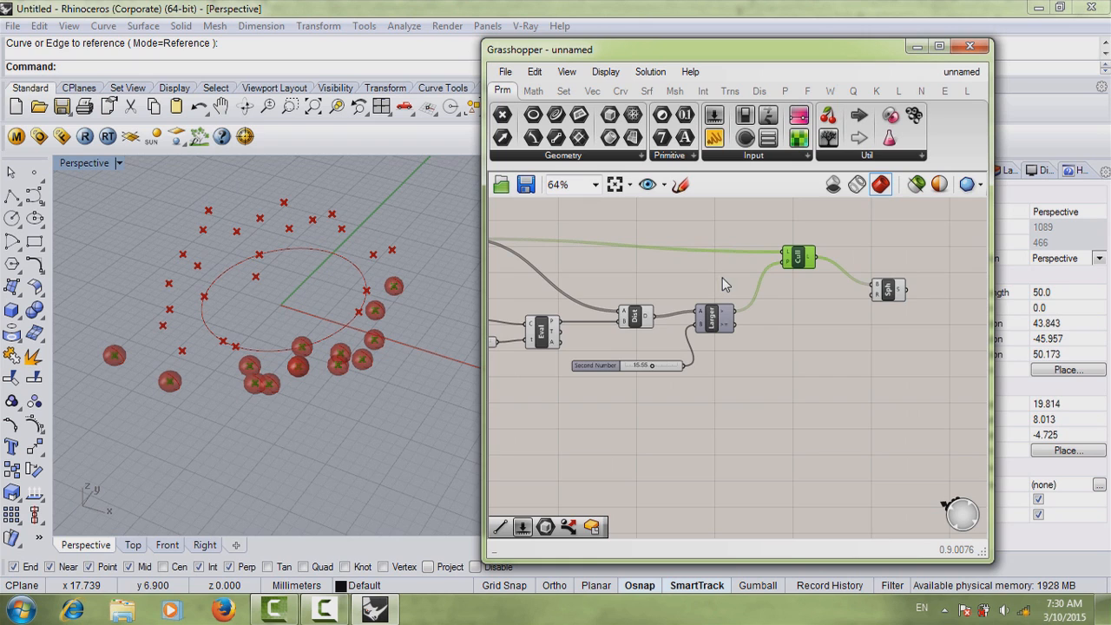
right_drag(722, 277, 800, 252)
mouse_move(865, 260)
right_down()
mouse_move(783, 237)
mouse_move(855, 260)
right_up()
scroll(860, 260, down, 2)
scroll(846, 240, up, 2)
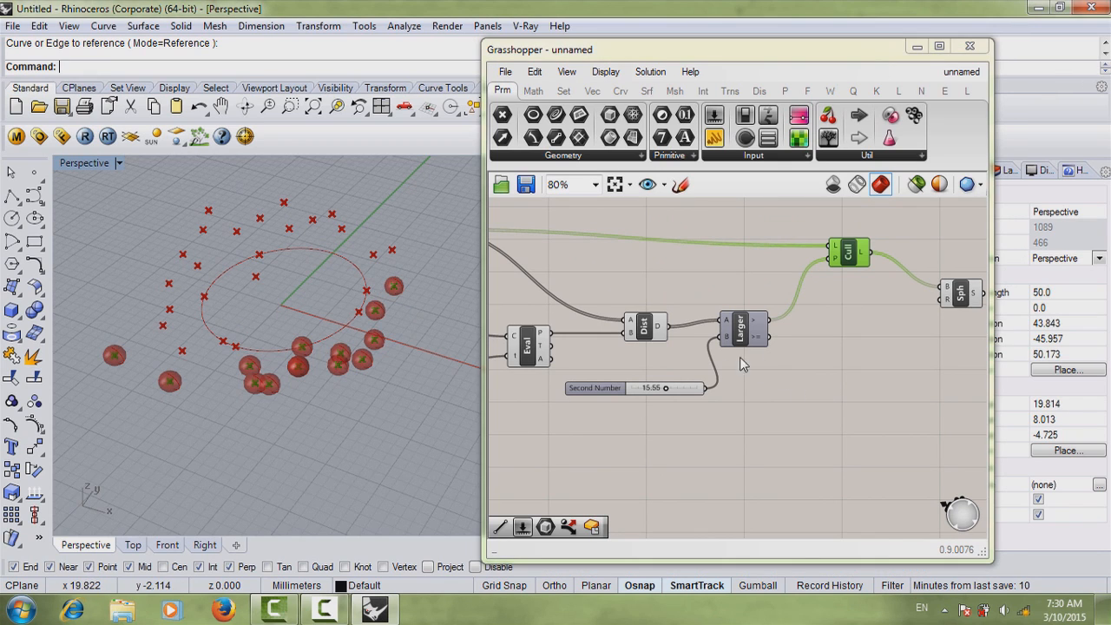
right_drag(729, 349, 690, 341)
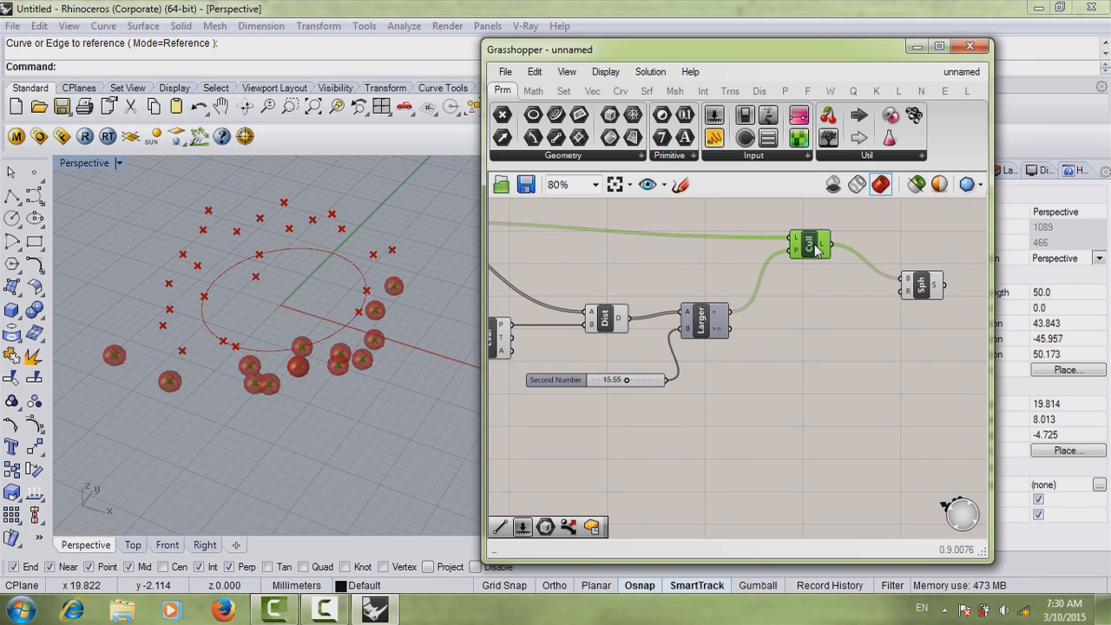
key(Delete)
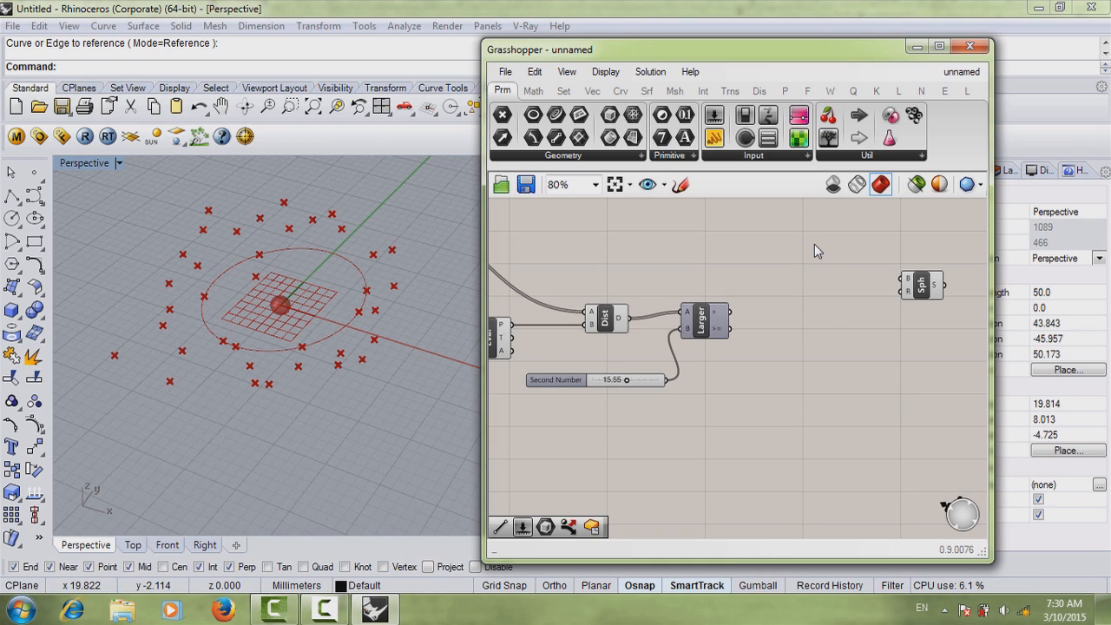
text(sp)
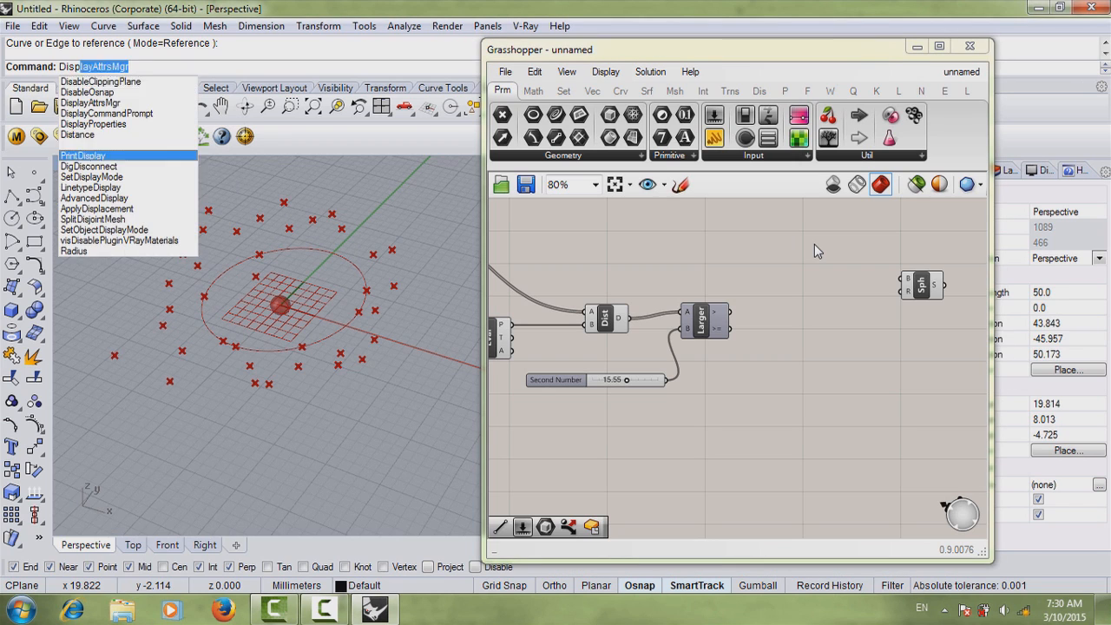
text(atch)
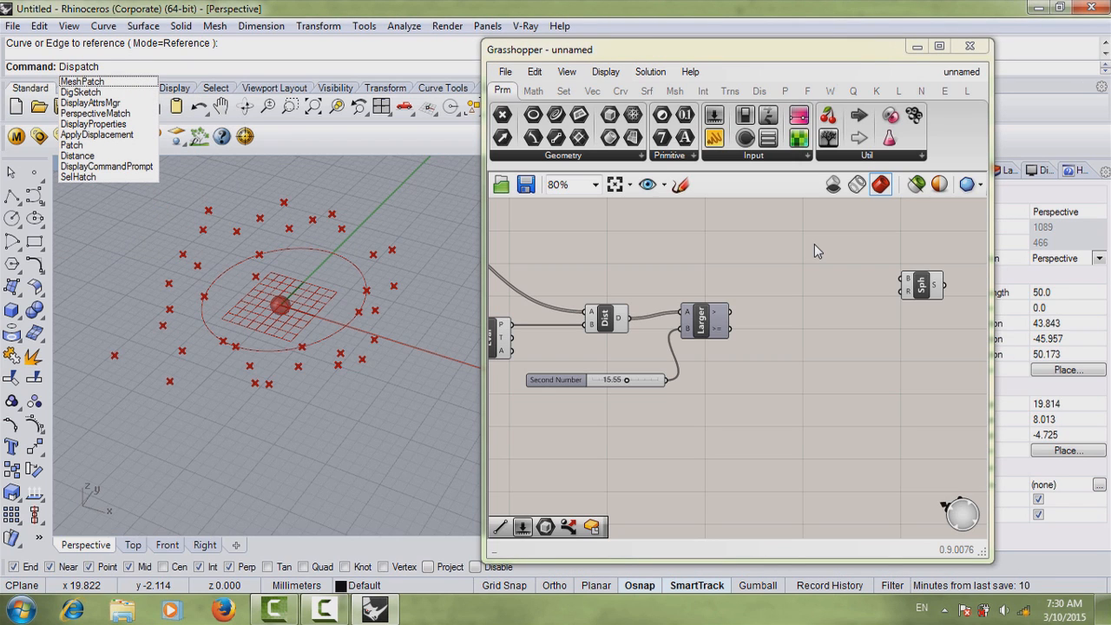
click(115, 67)
drag(114, 67, 3, 66)
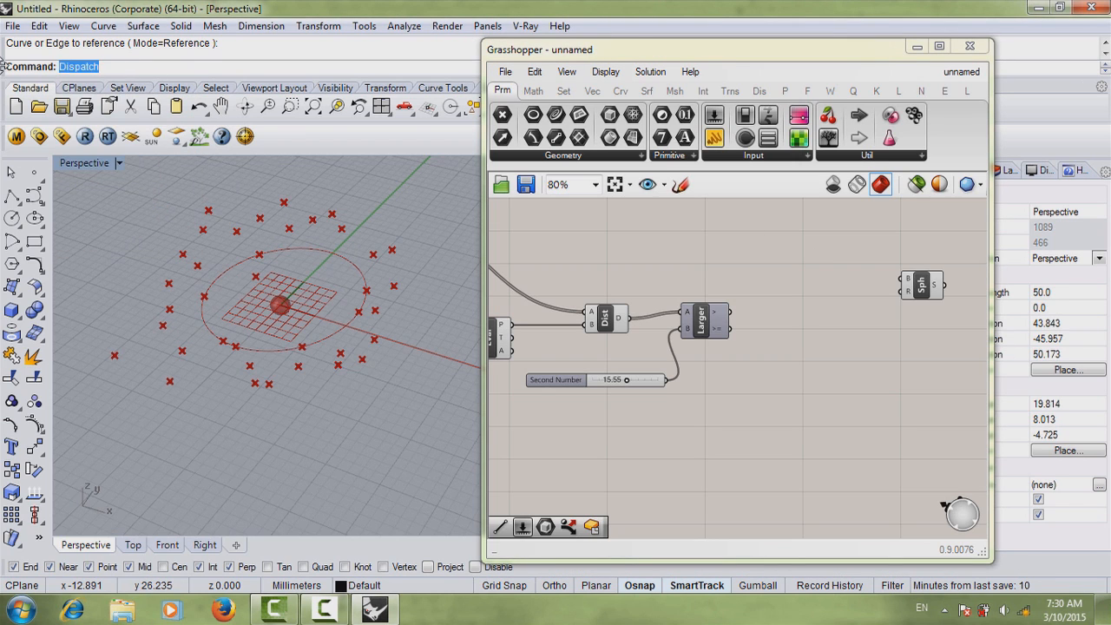
key(ctrl+x)
Step: Add a Dispatch component in the former Cull Pattern spot, between Larger Than and Sphere
double_click(786, 321)
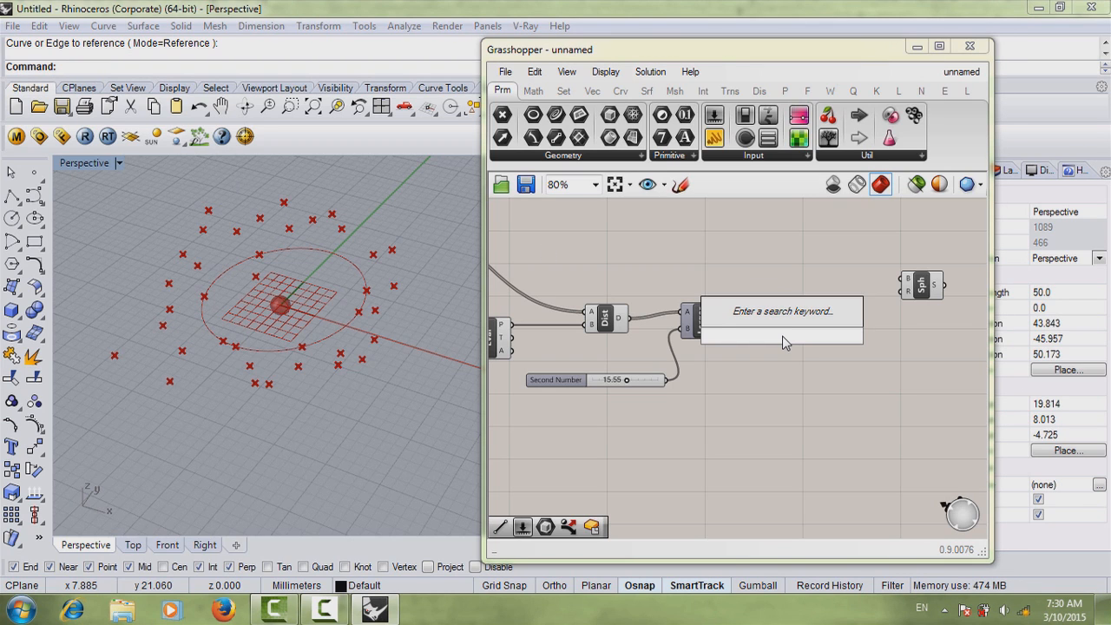
text(disp)
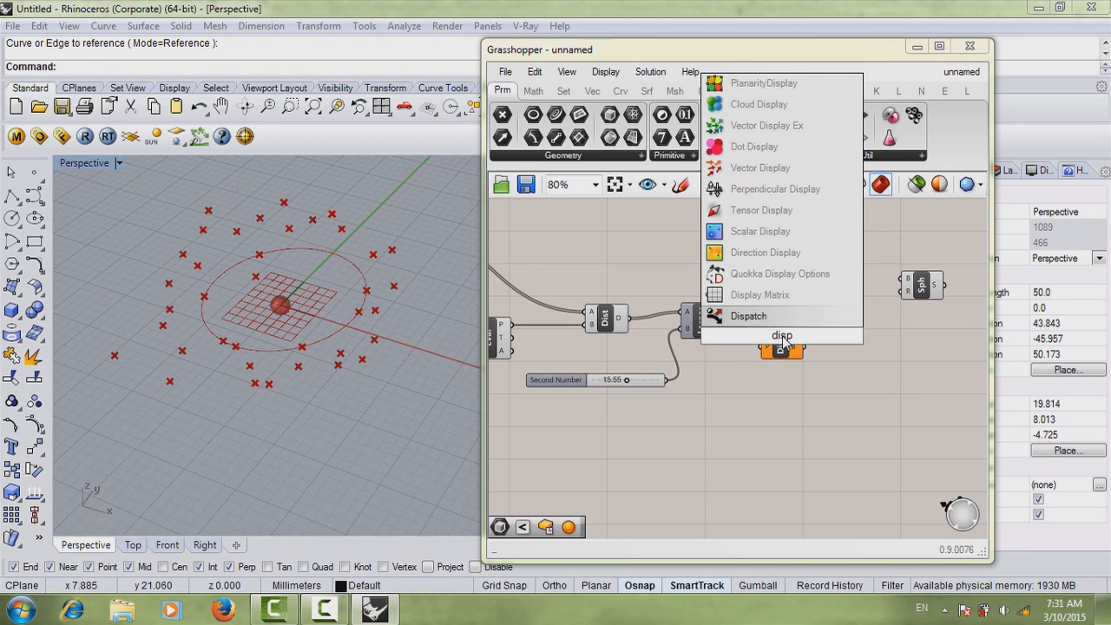
key(Return)
drag(780, 345, 805, 265)
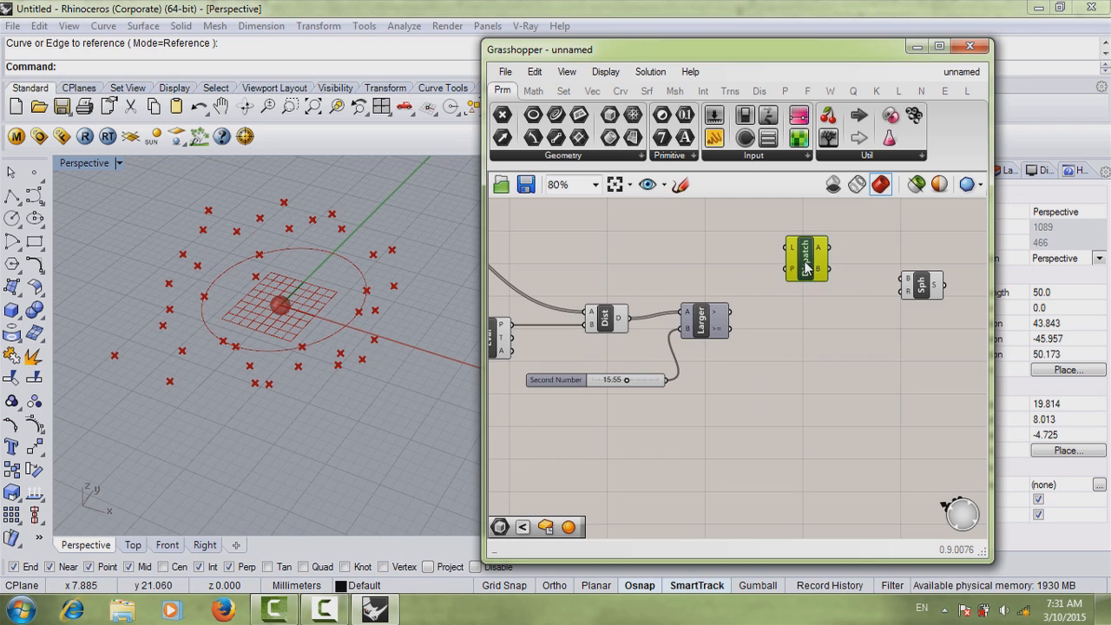
Step: Connect the Point parameter's output to the list input L of Dispatch
scroll(825, 290, down, 1)
scroll(825, 290, up, 2)
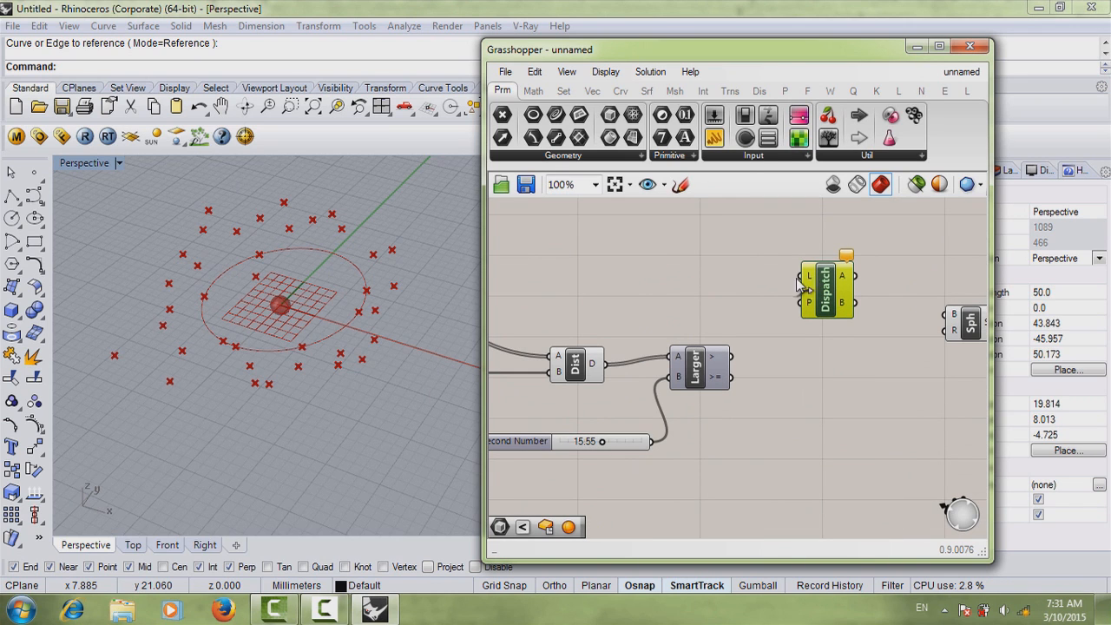
scroll(801, 310, down, 4)
scroll(730, 322, up, 3)
scroll(625, 317, down, 3)
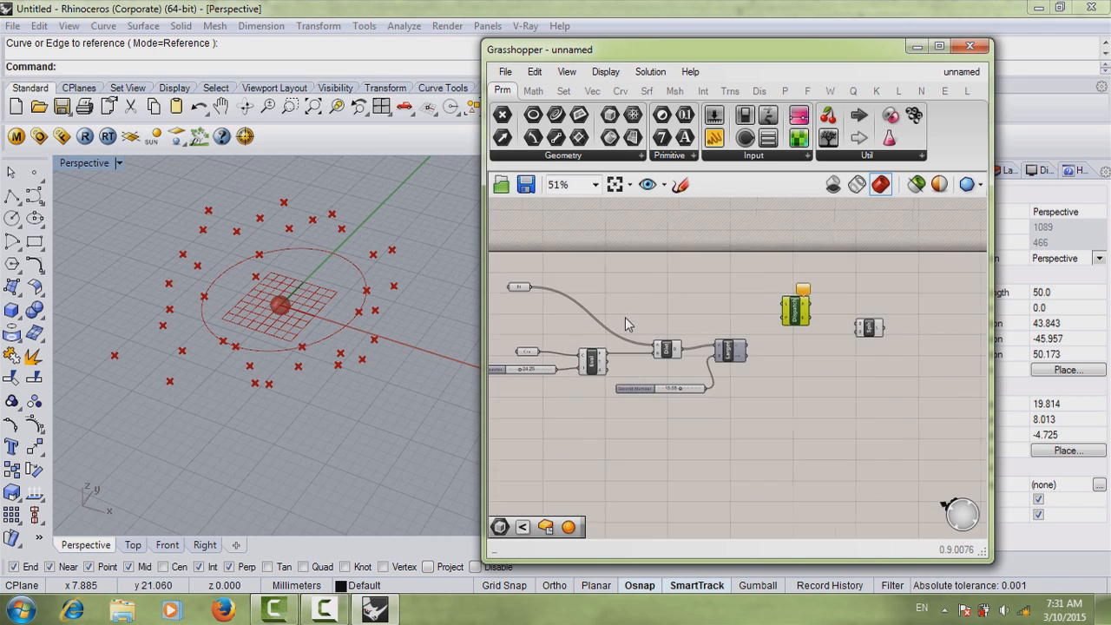
scroll(596, 306, up, 3)
drag(597, 287, 890, 298)
right_drag(894, 307, 837, 300)
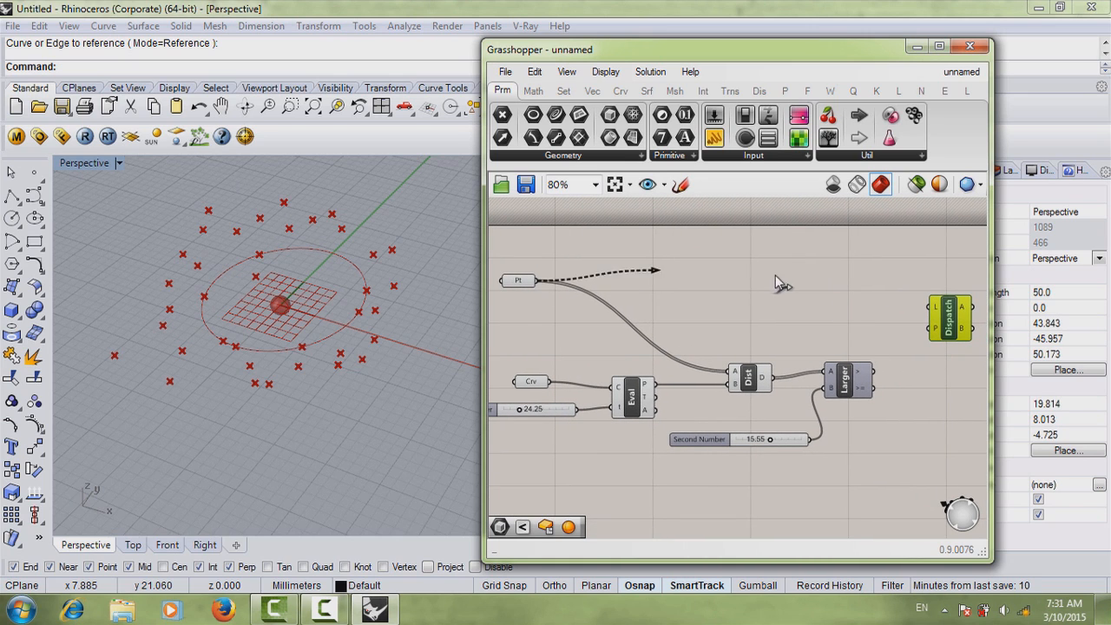
drag(775, 275, 929, 307)
Step: Connect the > output of Larger Than to the pattern input P of Dispatch
right_drag(897, 349, 797, 361)
scroll(777, 378, up, 1)
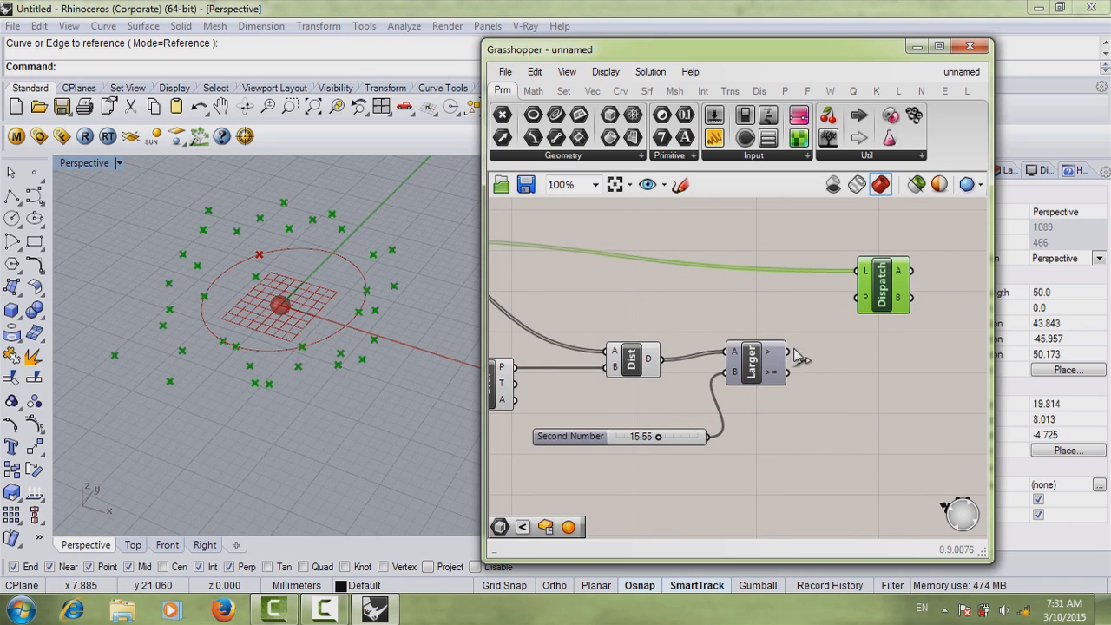
drag(788, 351, 862, 309)
mouse_move(870, 302)
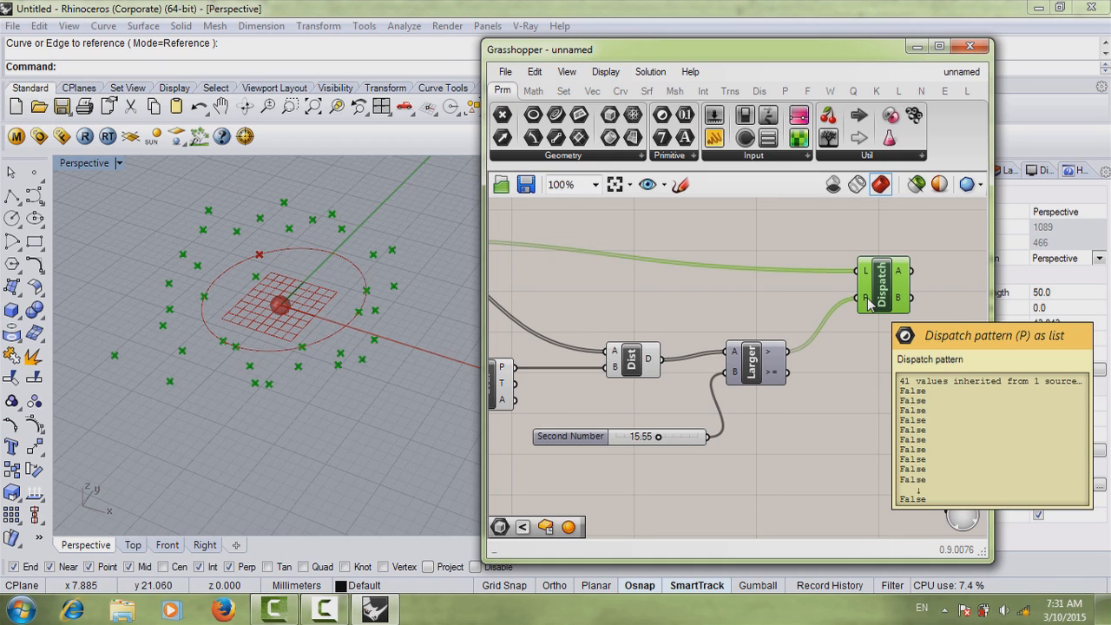
click(834, 370)
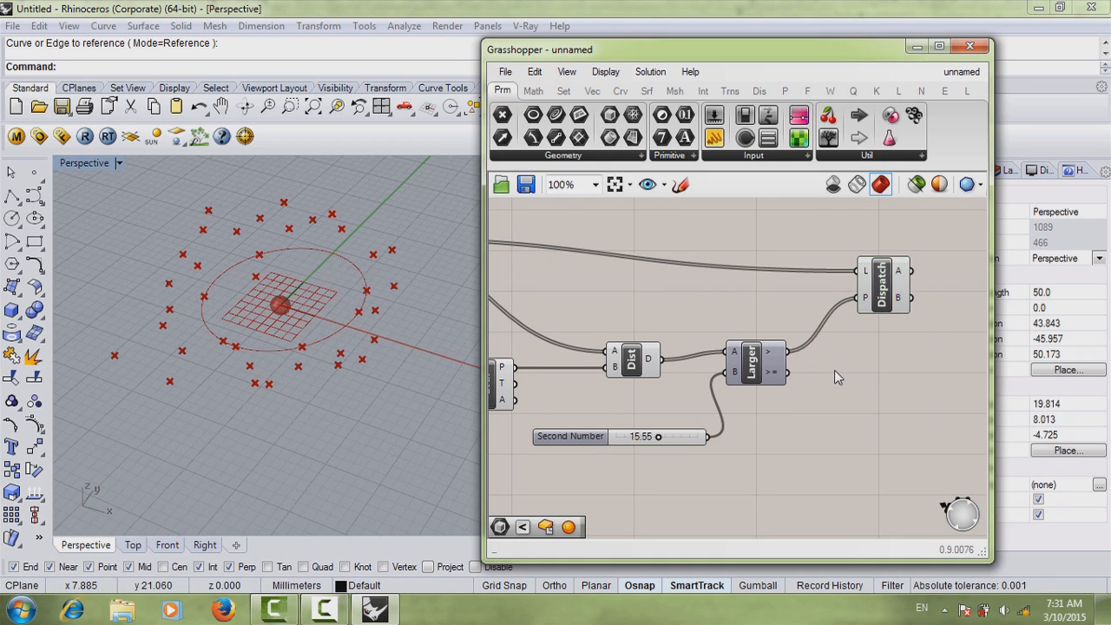
Step: Move the Sphere component up, above the level of Dispatch, to free space beneath it
scroll(807, 357, down, 2)
scroll(793, 325, up, 1)
drag(873, 271, 883, 225)
right_drag(886, 252, 881, 309)
scroll(883, 318, up, 1)
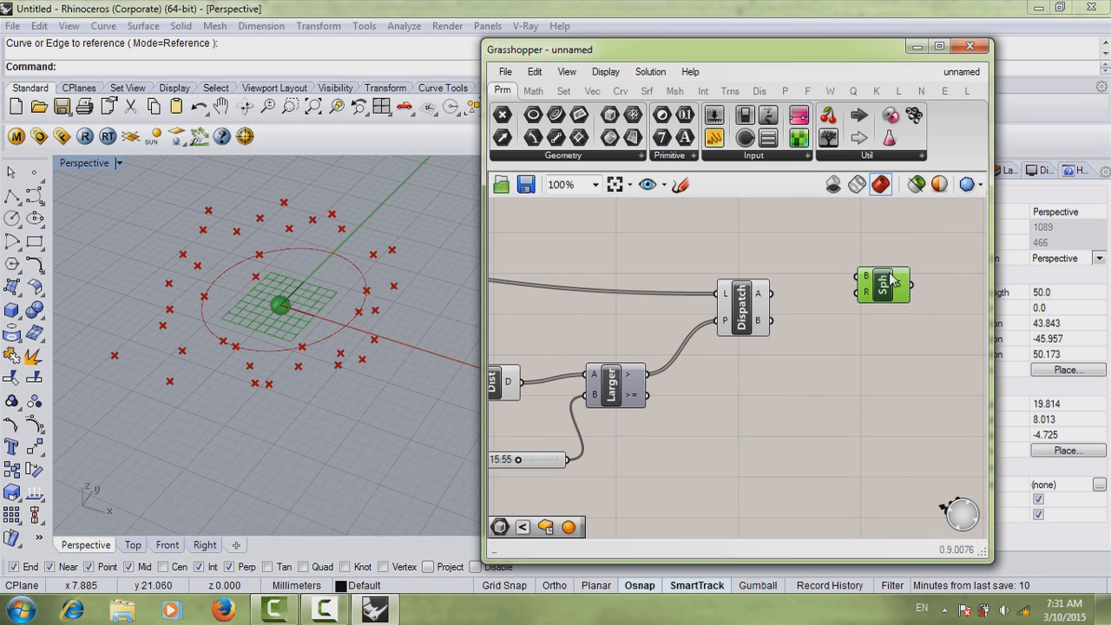
drag(884, 282, 881, 230)
Step: Add a Center Box component and place it below the Sphere component, lower than Dispatch
click(875, 318)
double_click(876, 318)
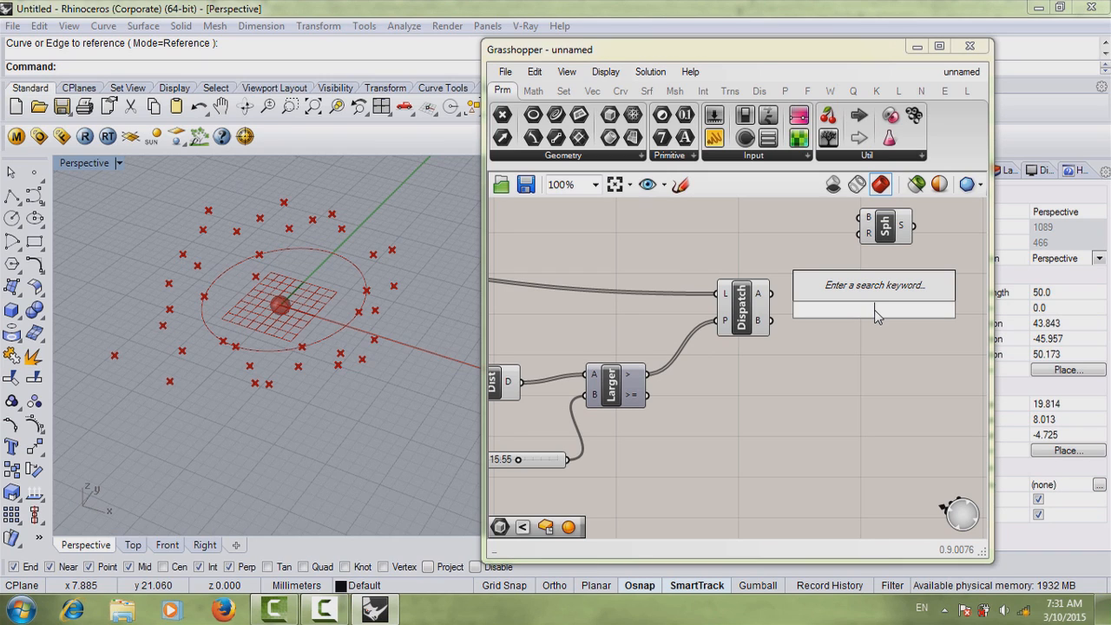
text(box)
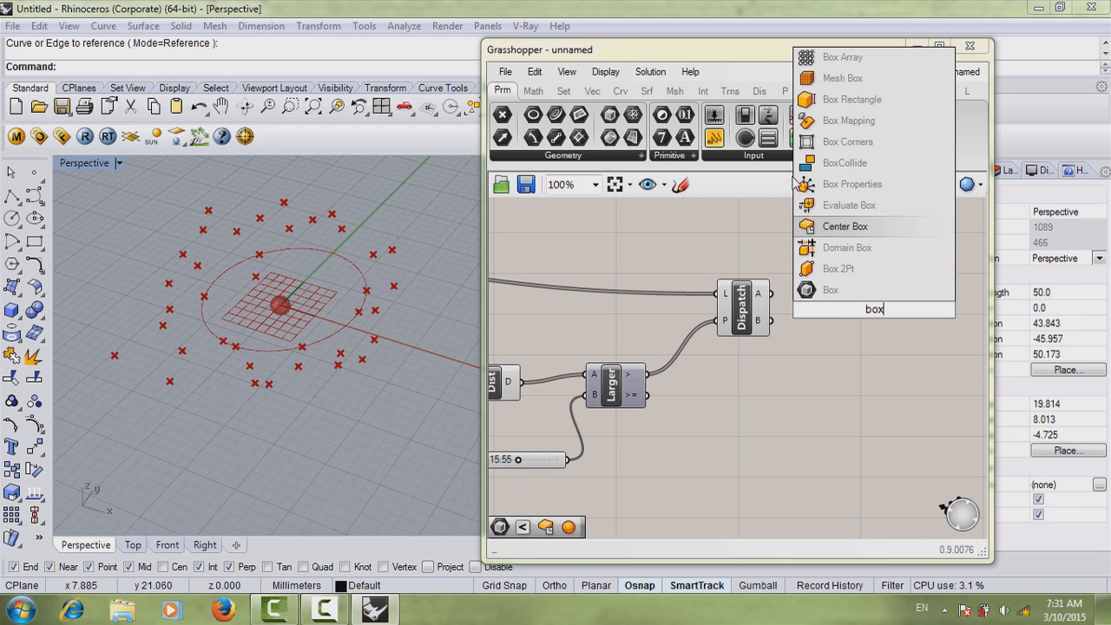
click(844, 227)
drag(894, 310, 898, 415)
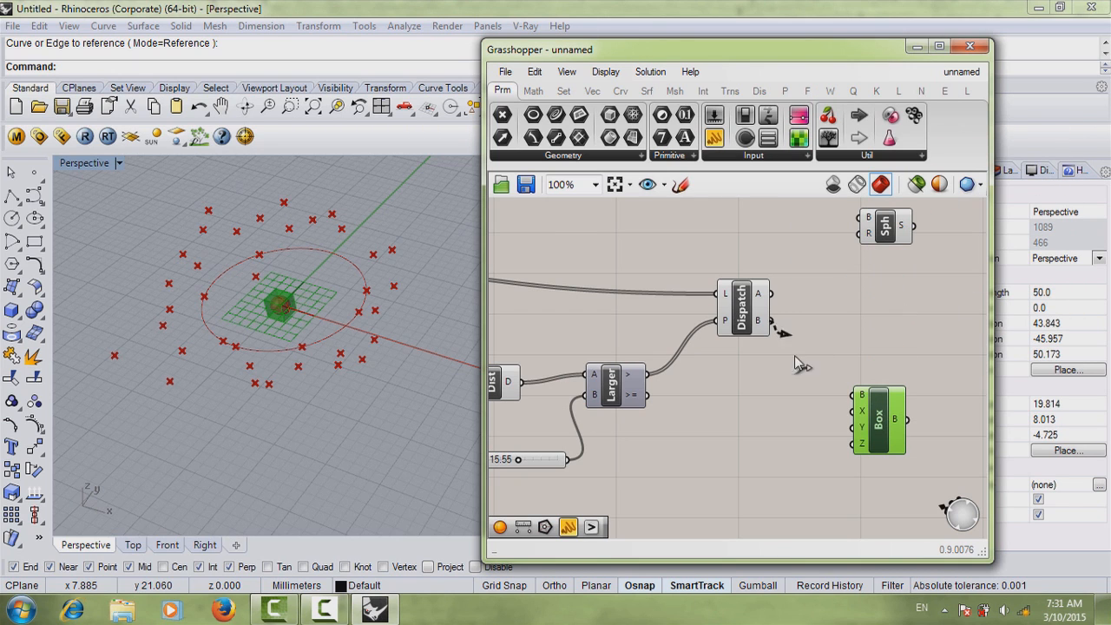
Step: Connect Dispatch output B to the base input of Center Box and output A to the base input of Sphere
drag(771, 320, 853, 395)
drag(771, 294, 879, 271)
click(859, 328)
scroll(859, 328, down, 5)
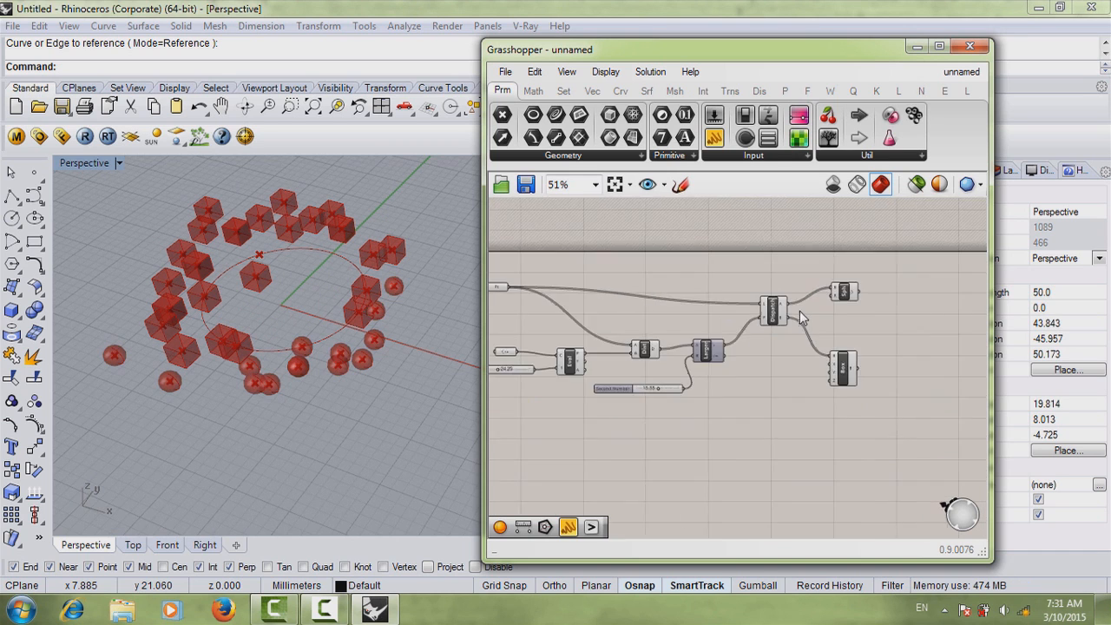
Step: Review the definition and highlight the Center Box and Sphere components in turn to examine which points each one receives
scroll(820, 287, up, 2)
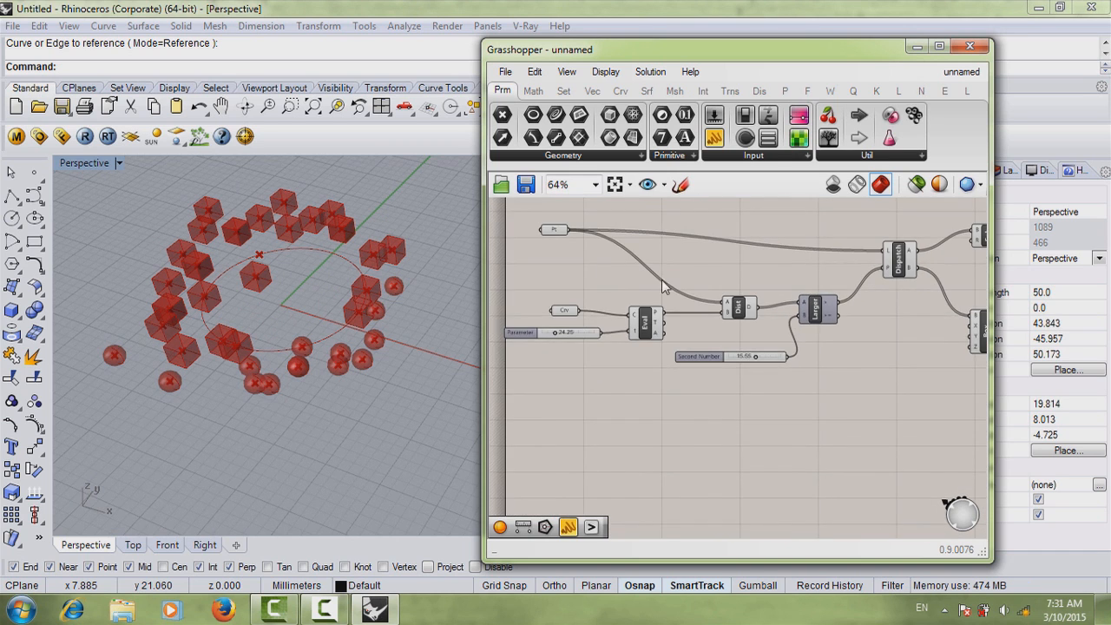
right_drag(602, 261, 592, 259)
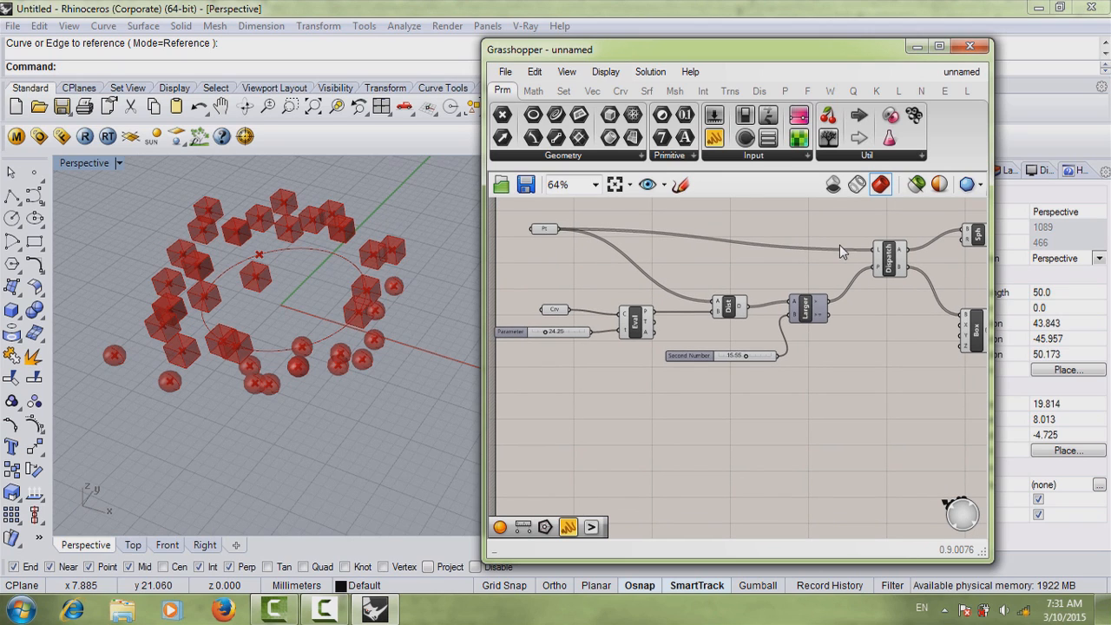
right_drag(848, 263, 824, 249)
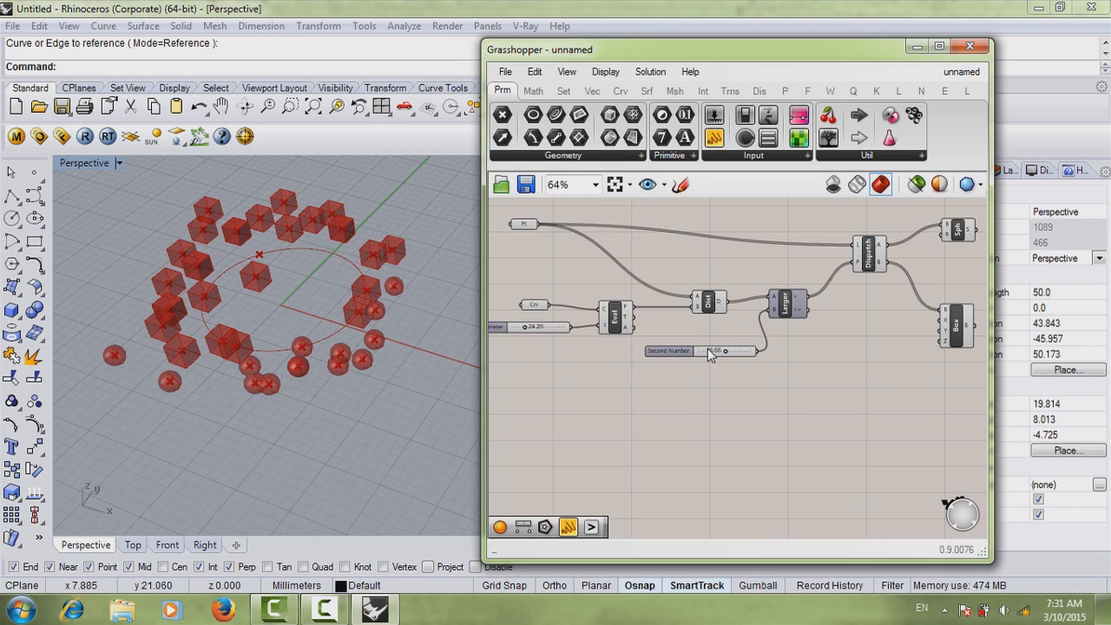
scroll(724, 353, up, 1)
scroll(726, 357, up, 2)
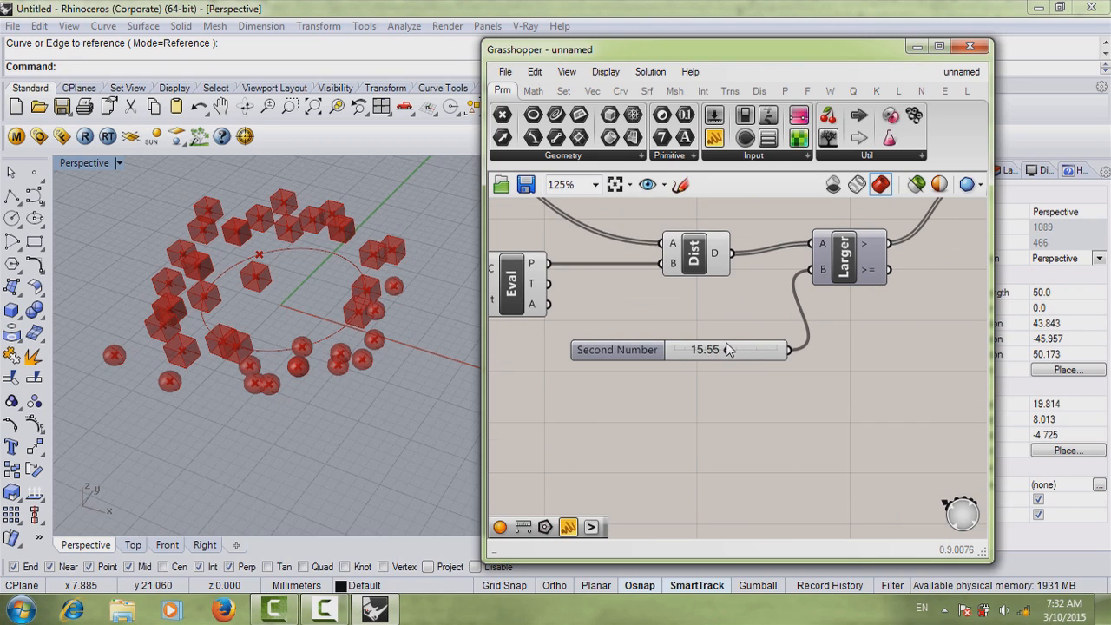
scroll(718, 350, down, 3)
click(959, 314)
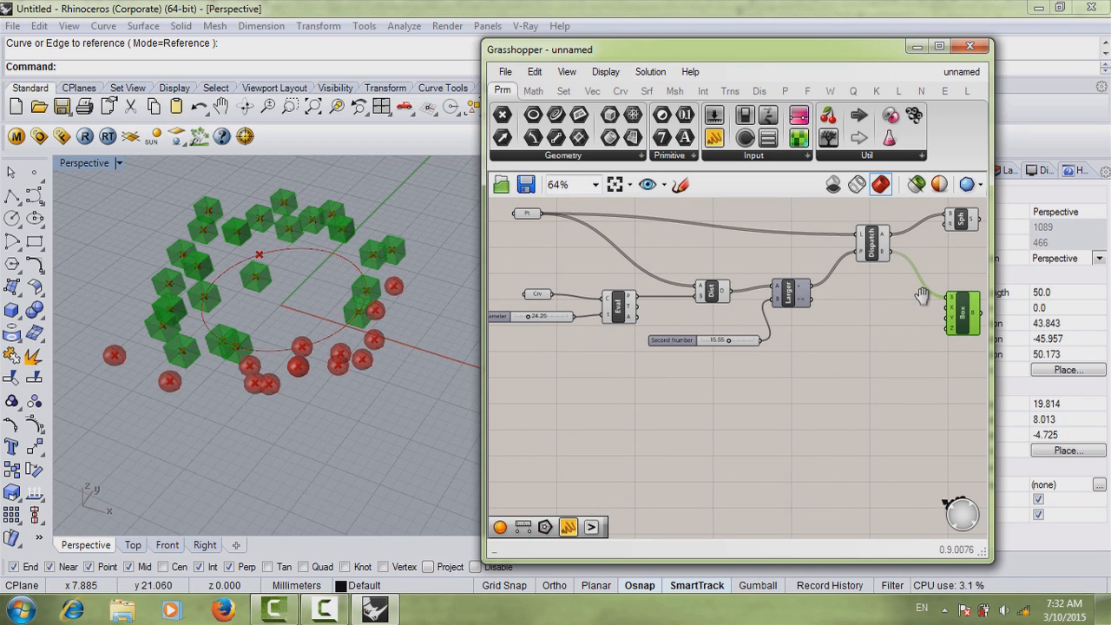
right_drag(922, 296, 900, 303)
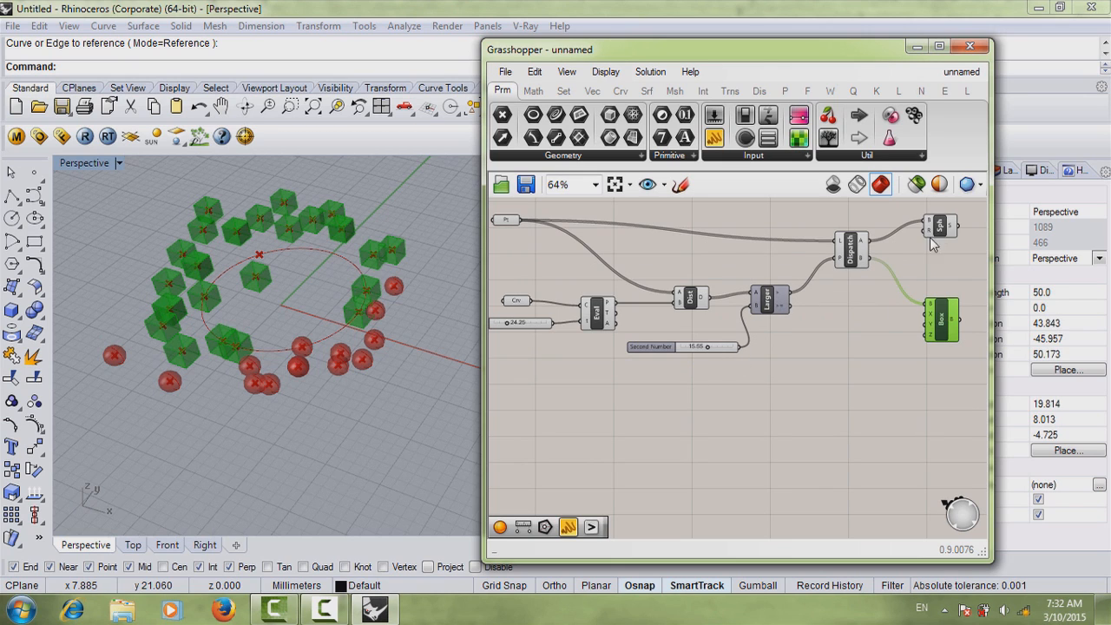
click(941, 228)
Step: Set the Parameter slider feeding Evaluate Curve to 33.80
right_drag(710, 340, 798, 338)
scroll(711, 338, up, 1)
drag(645, 316, 739, 372)
scroll(693, 366, down, 4)
scroll(768, 369, up, 3)
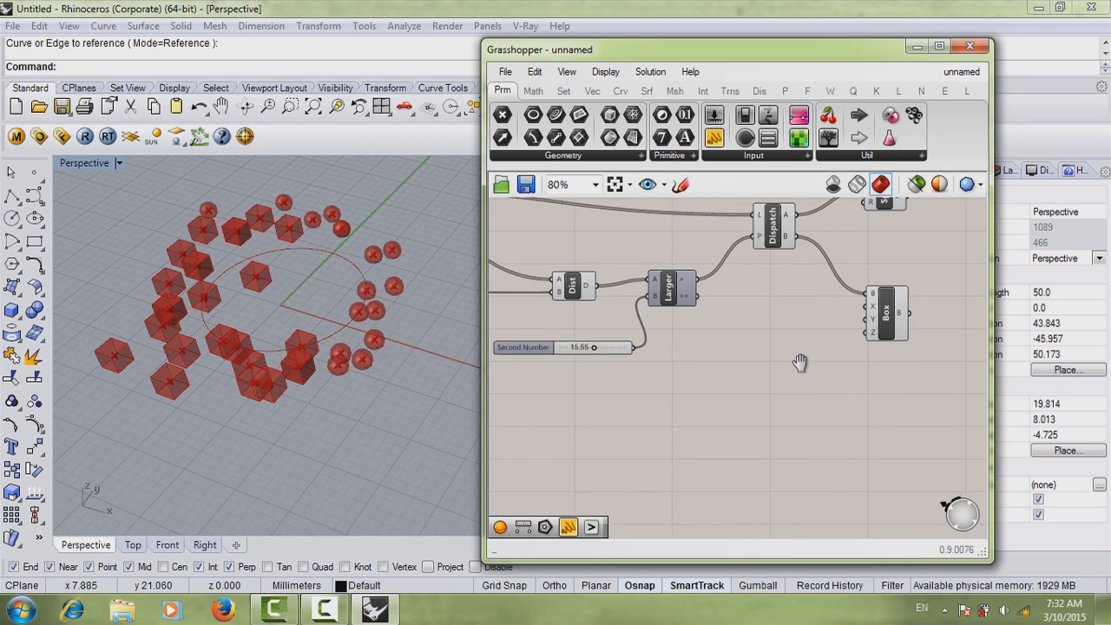
Step: Move Dispatch up in line with the Point parameter and shift Larger Than slightly down
scroll(795, 365, down, 1)
right_drag(794, 365, 830, 370)
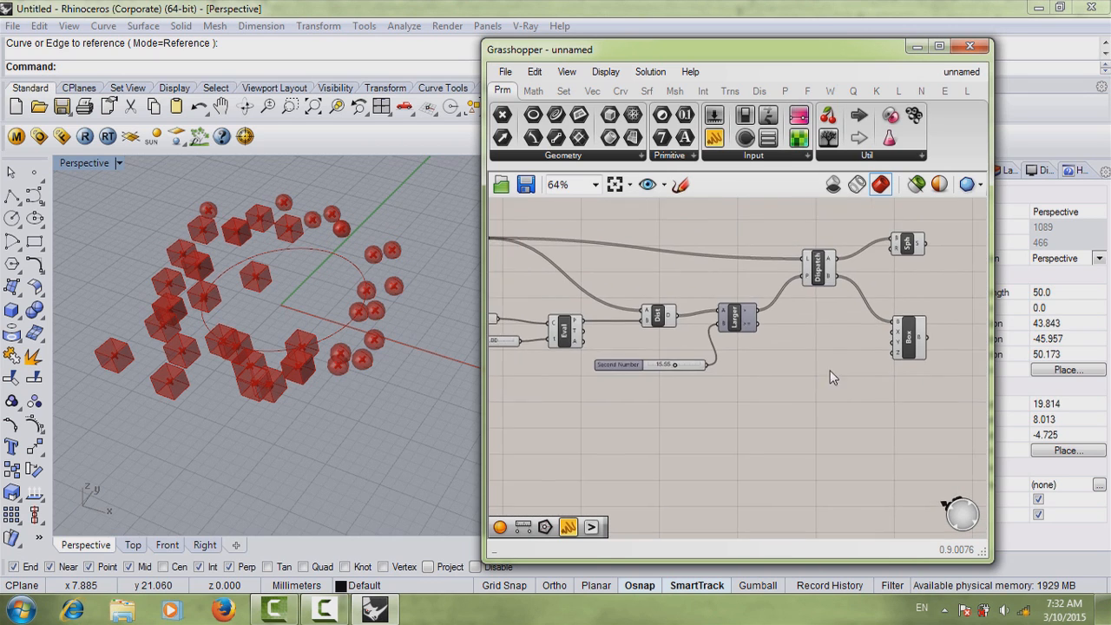
right_drag(769, 352, 795, 355)
scroll(765, 347, up, 1)
scroll(766, 347, down, 1)
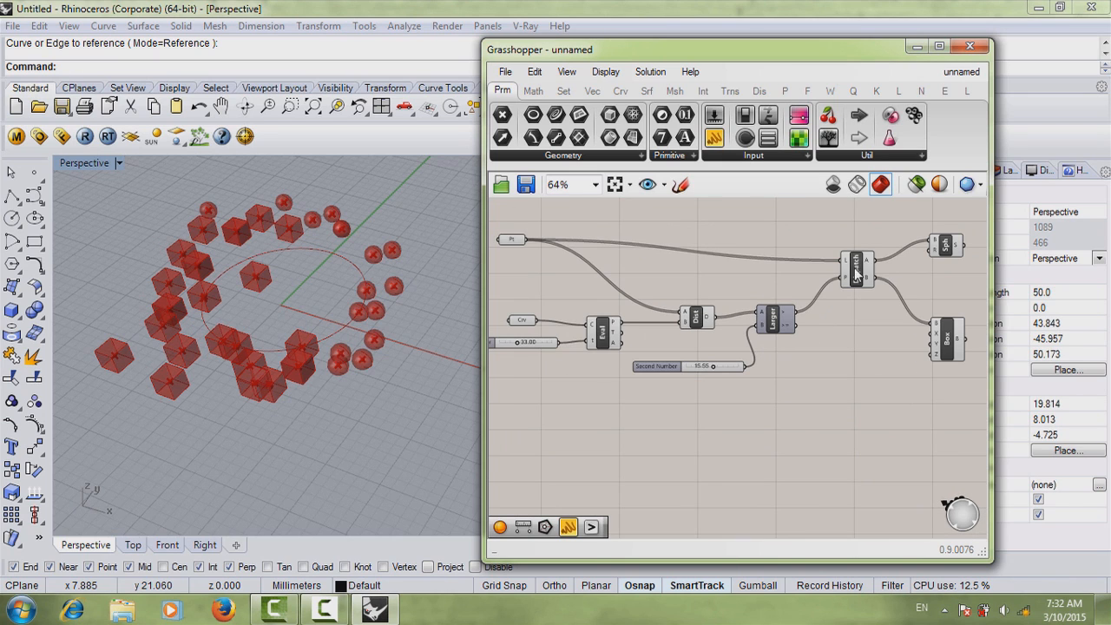
drag(857, 264, 857, 247)
drag(781, 325, 781, 330)
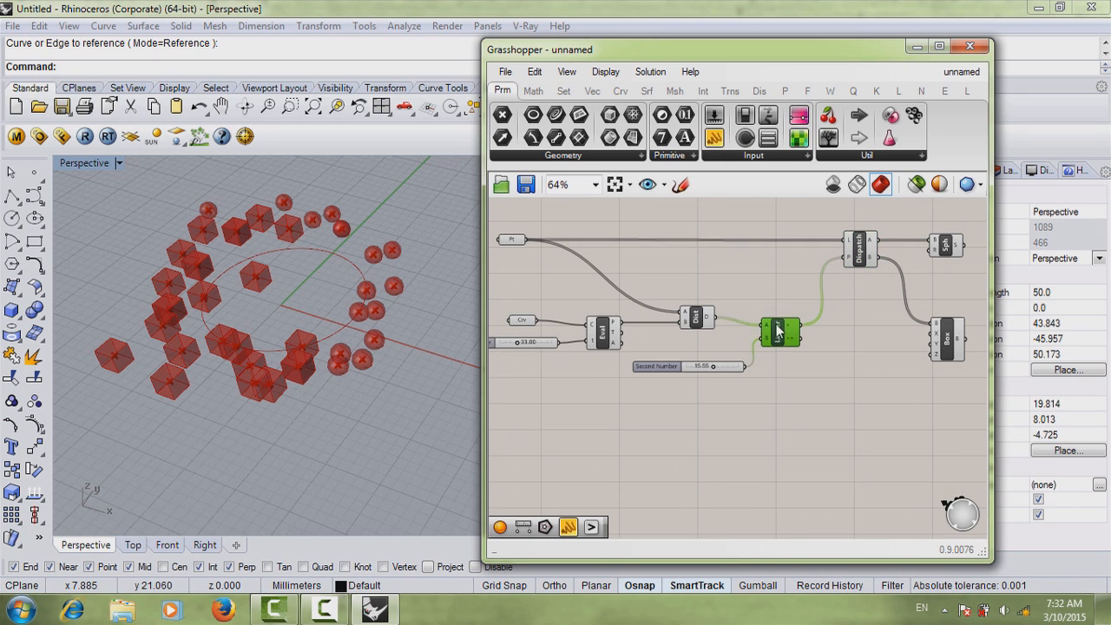
Step: Add a Smaller Than component to the canvas and place it just above Larger Than
scroll(781, 328, up, 1)
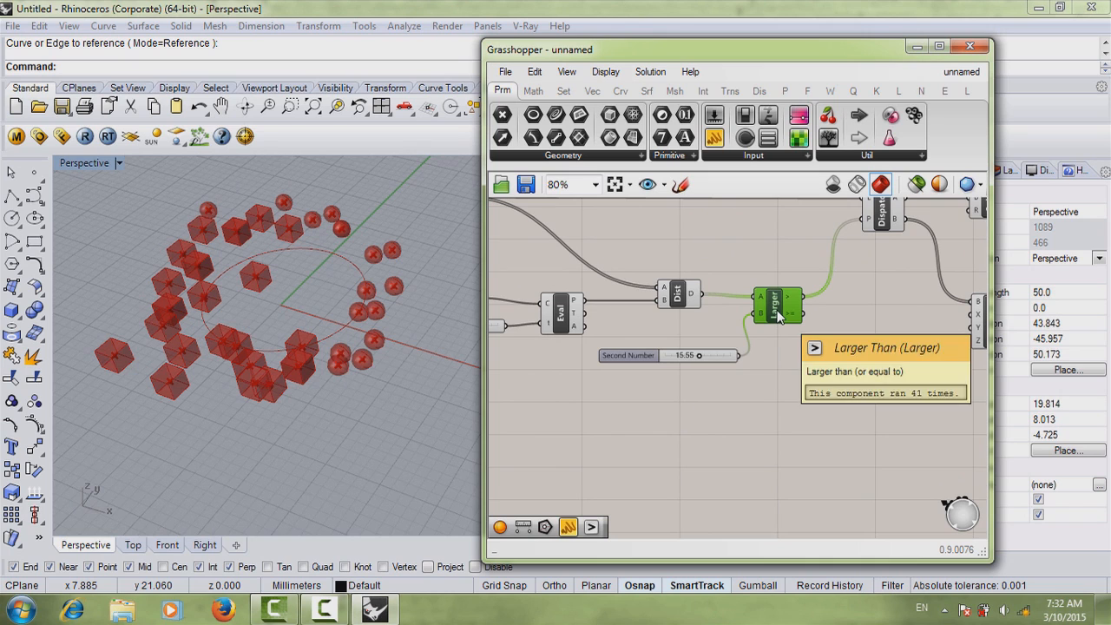
double_click(806, 380)
text(small)
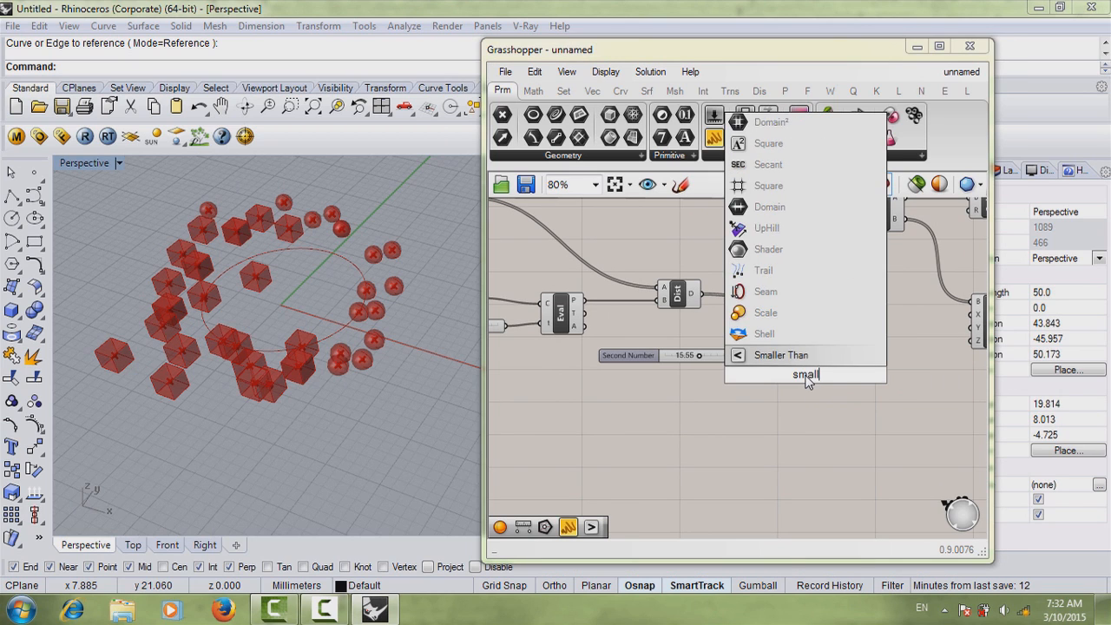
key(Return)
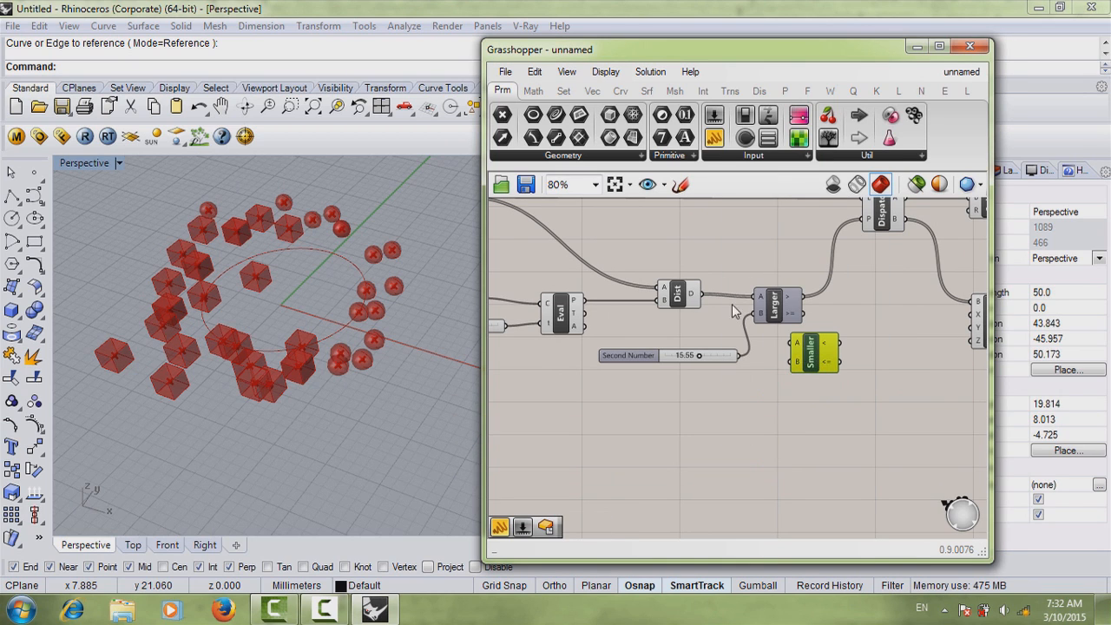
drag(809, 373, 766, 245)
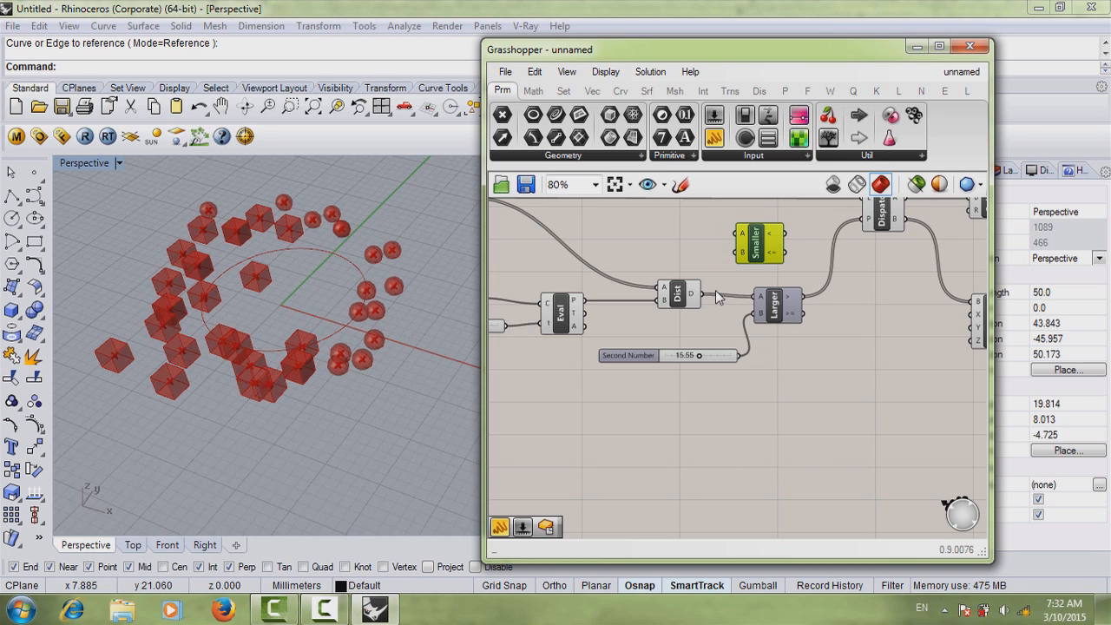
Step: Replace Larger Than with Smaller Than, wiring Distance to A, the Second Number slider to B, and the < output to Dispatch's pattern input
drag(700, 293, 736, 241)
drag(734, 353, 778, 328)
click(775, 309)
key(Delete)
scroll(779, 328, down, 1)
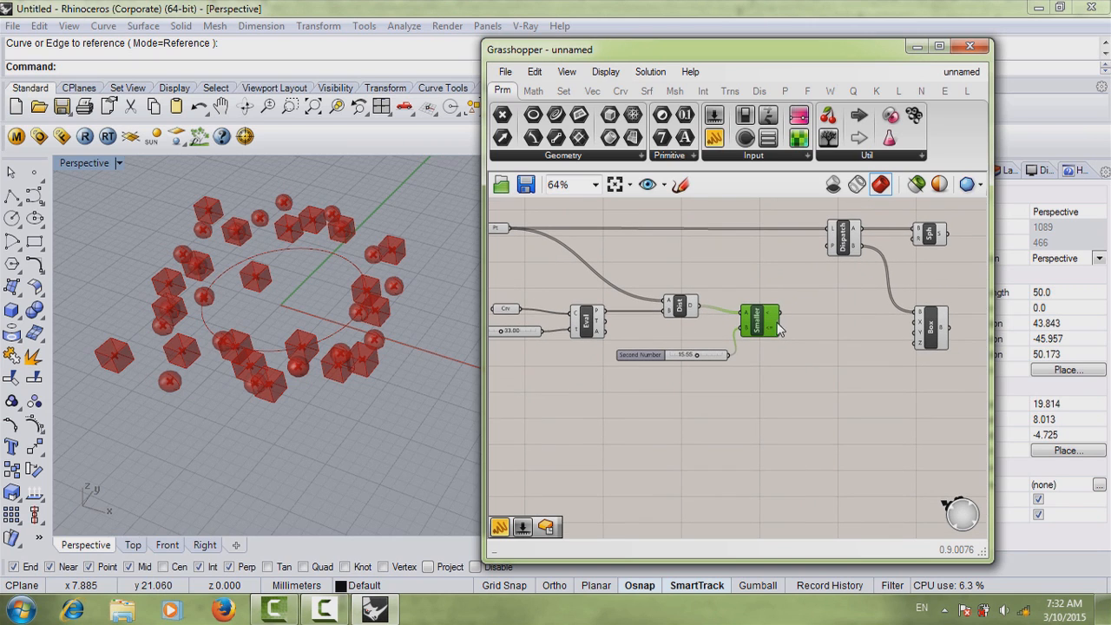
drag(810, 252, 829, 244)
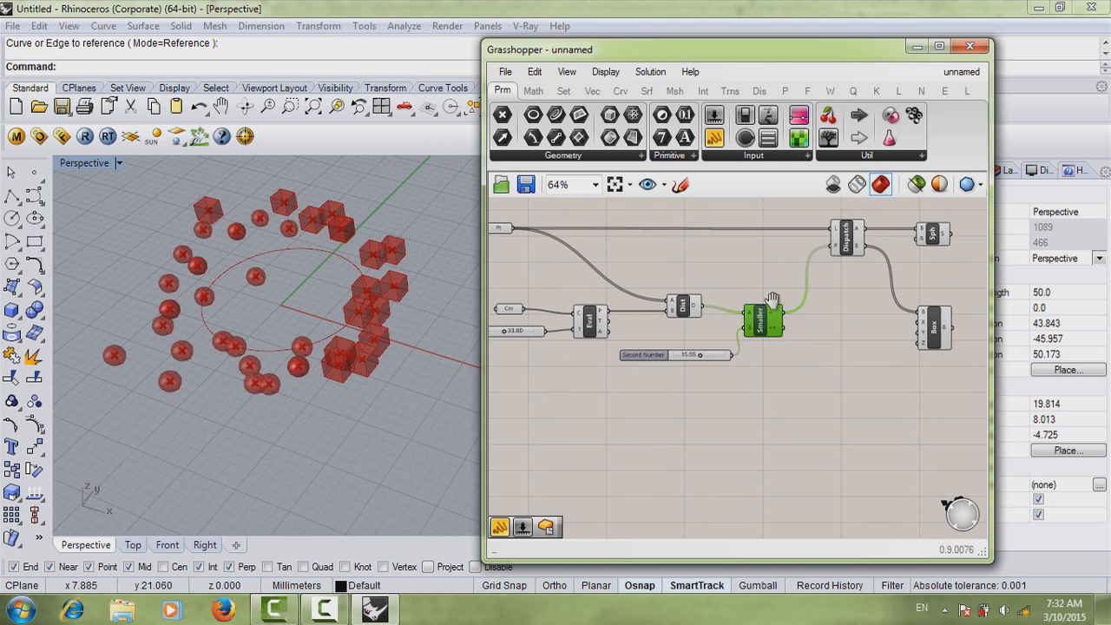
Step: Set the Second Number slider to 11.43 and the Parameter slider feeding Evaluate Curve to 45.50
scroll(808, 323, up, 1)
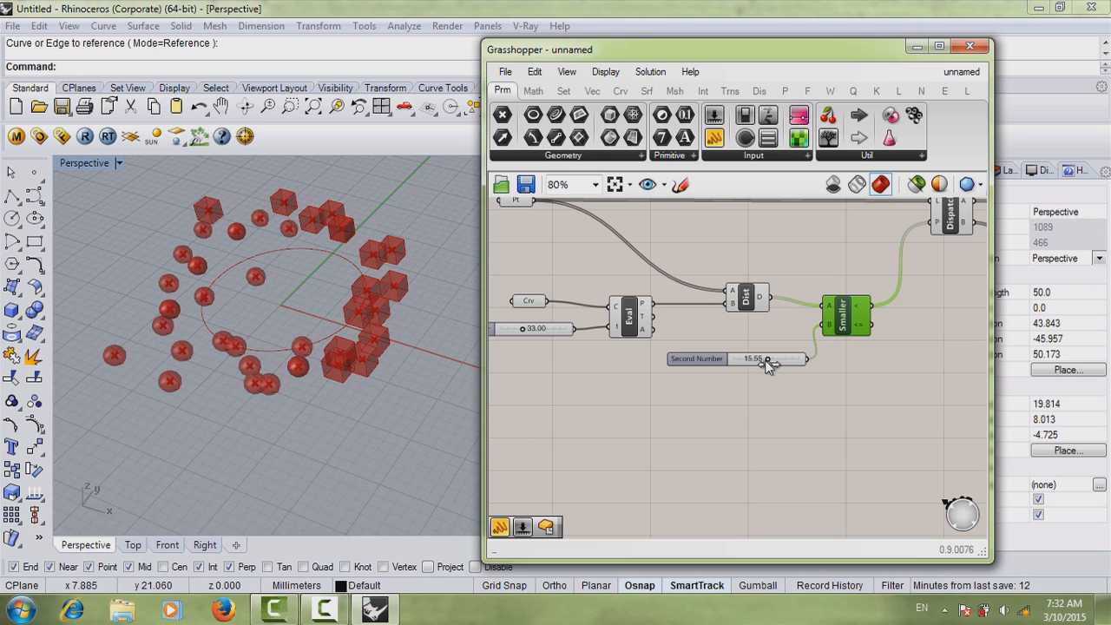
drag(760, 359, 756, 360)
right_drag(689, 371, 737, 374)
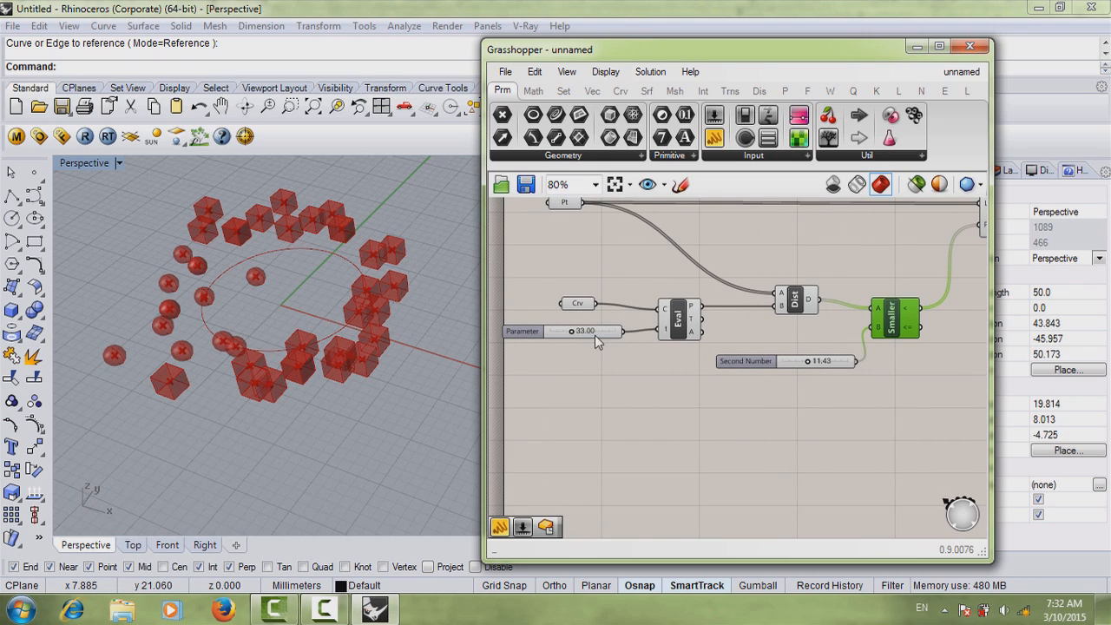
drag(574, 332, 579, 329)
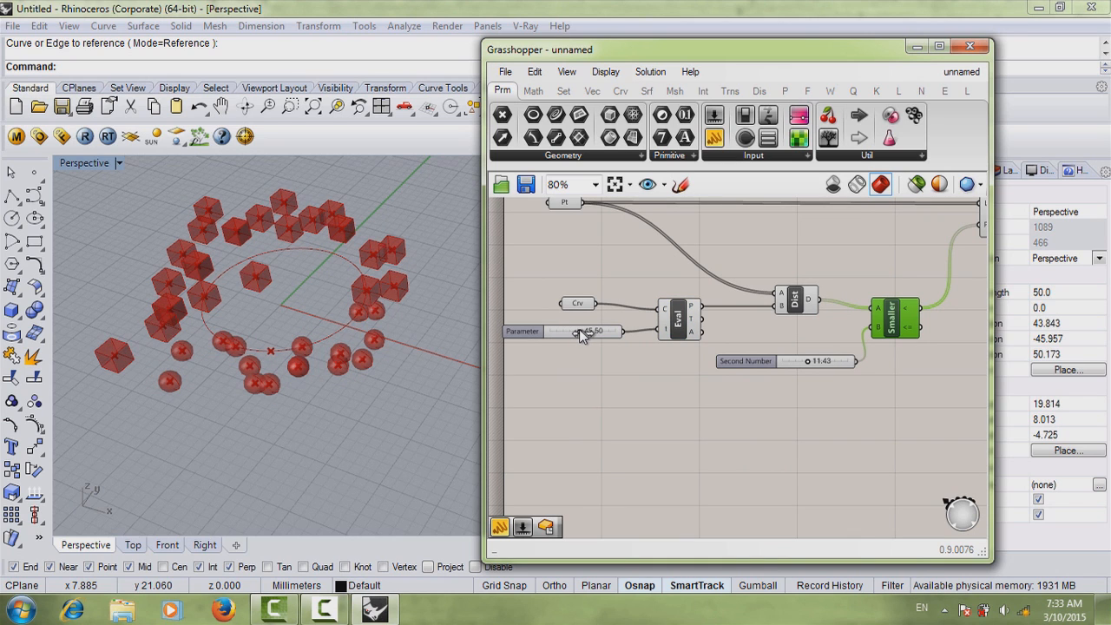
click(651, 383)
scroll(694, 390, down, 1)
right_drag(882, 391, 820, 396)
scroll(927, 396, up, 2)
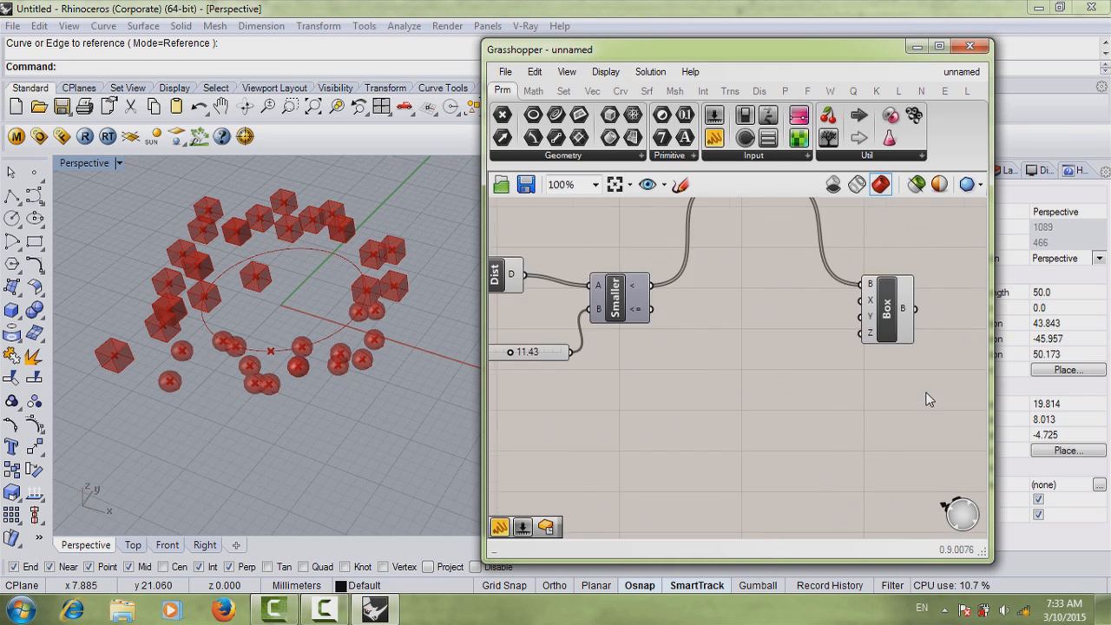
scroll(927, 396, down, 3)
right_drag(927, 397, 939, 439)
scroll(905, 372, up, 2)
scroll(880, 363, down, 1)
right_drag(878, 360, 900, 341)
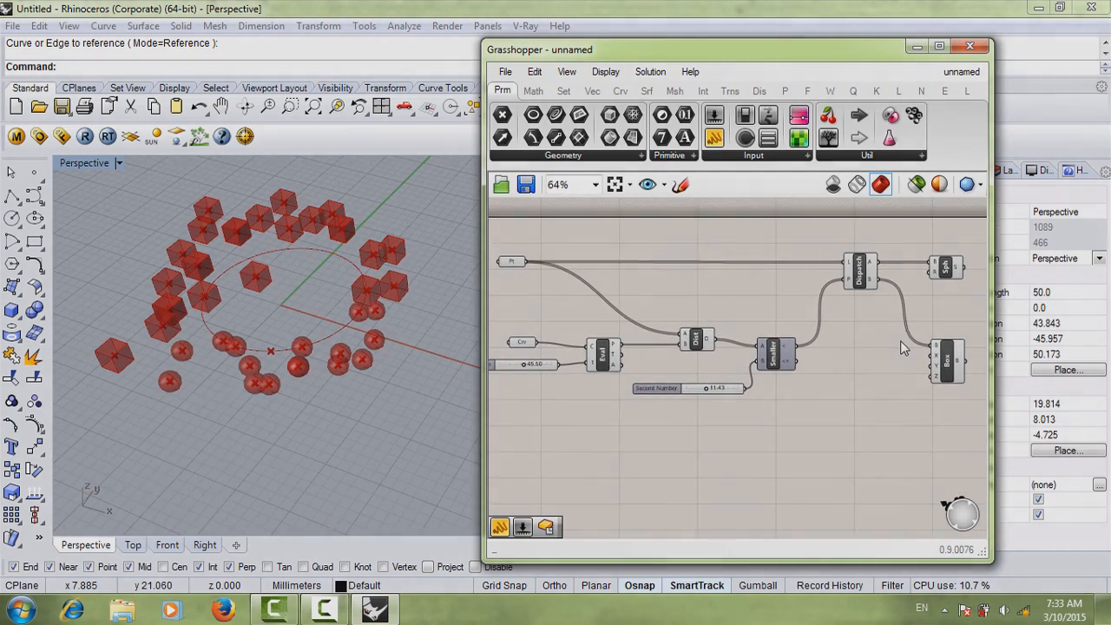